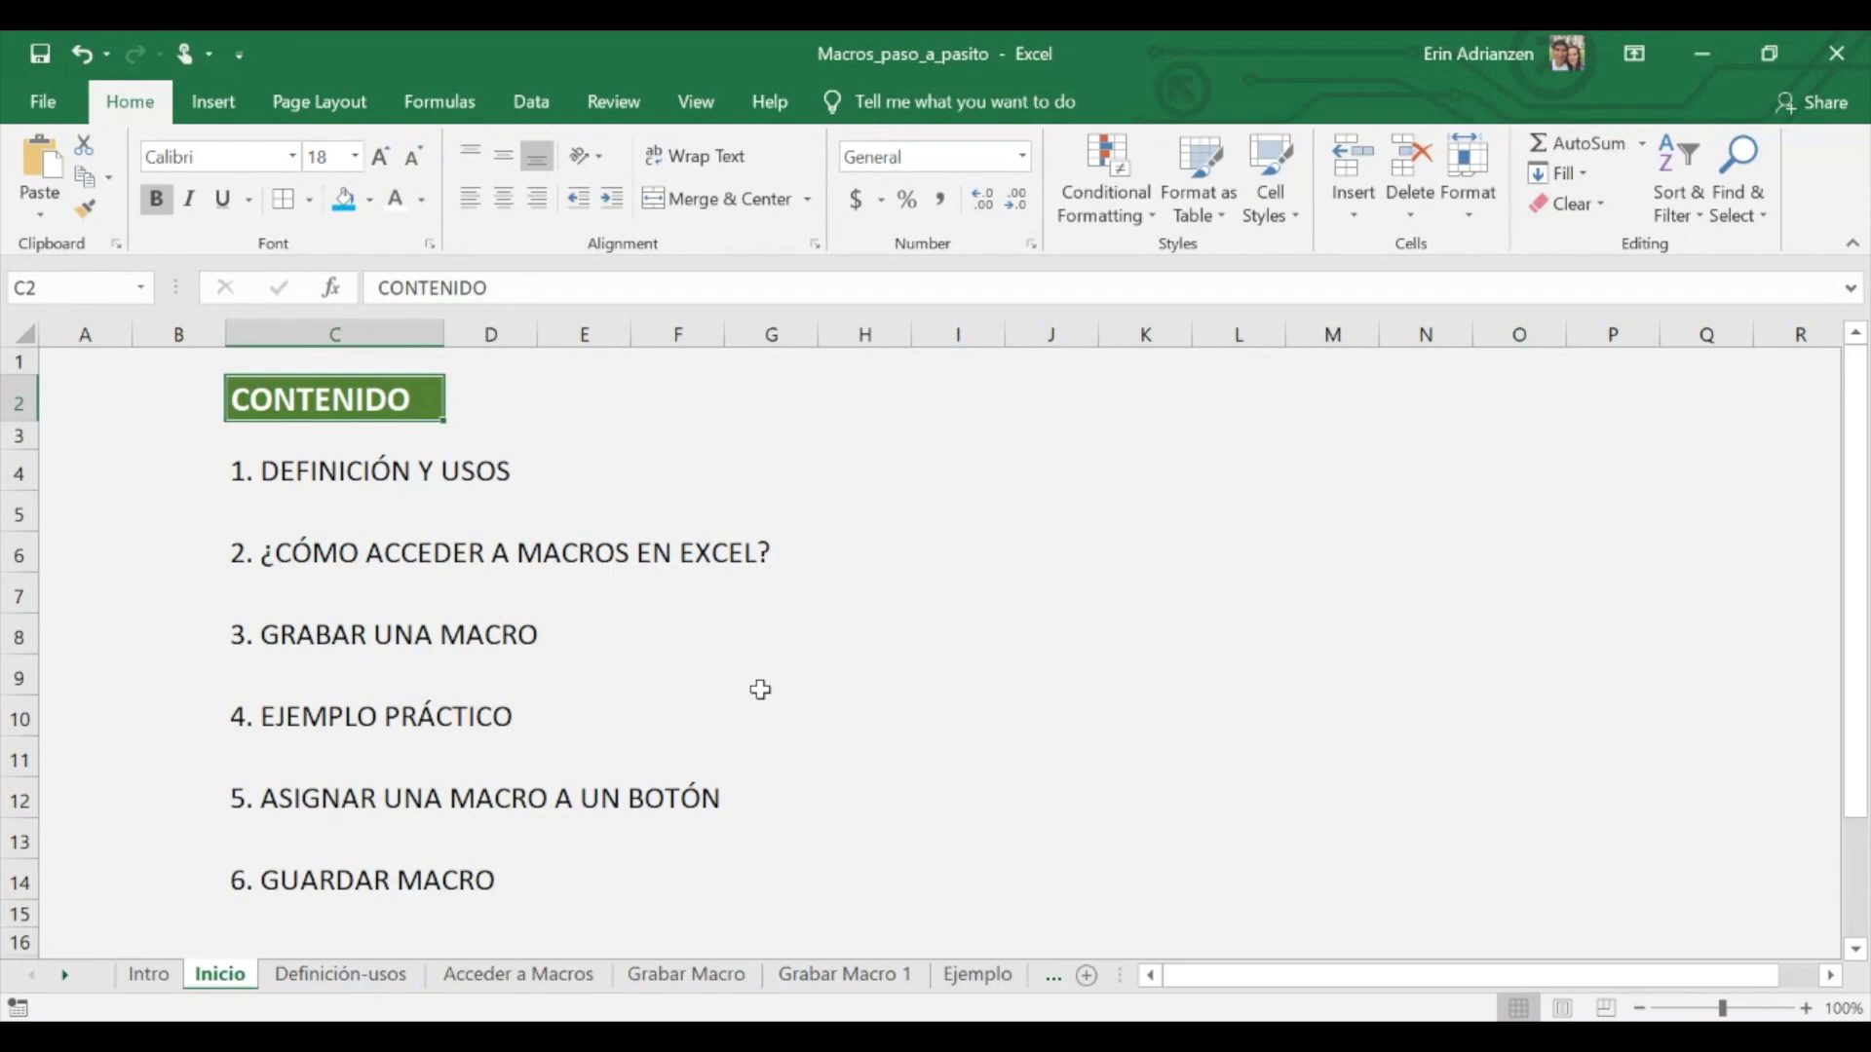
- Leave the Inicio contents list and go to the Definición-usos sheet
click(375, 984)
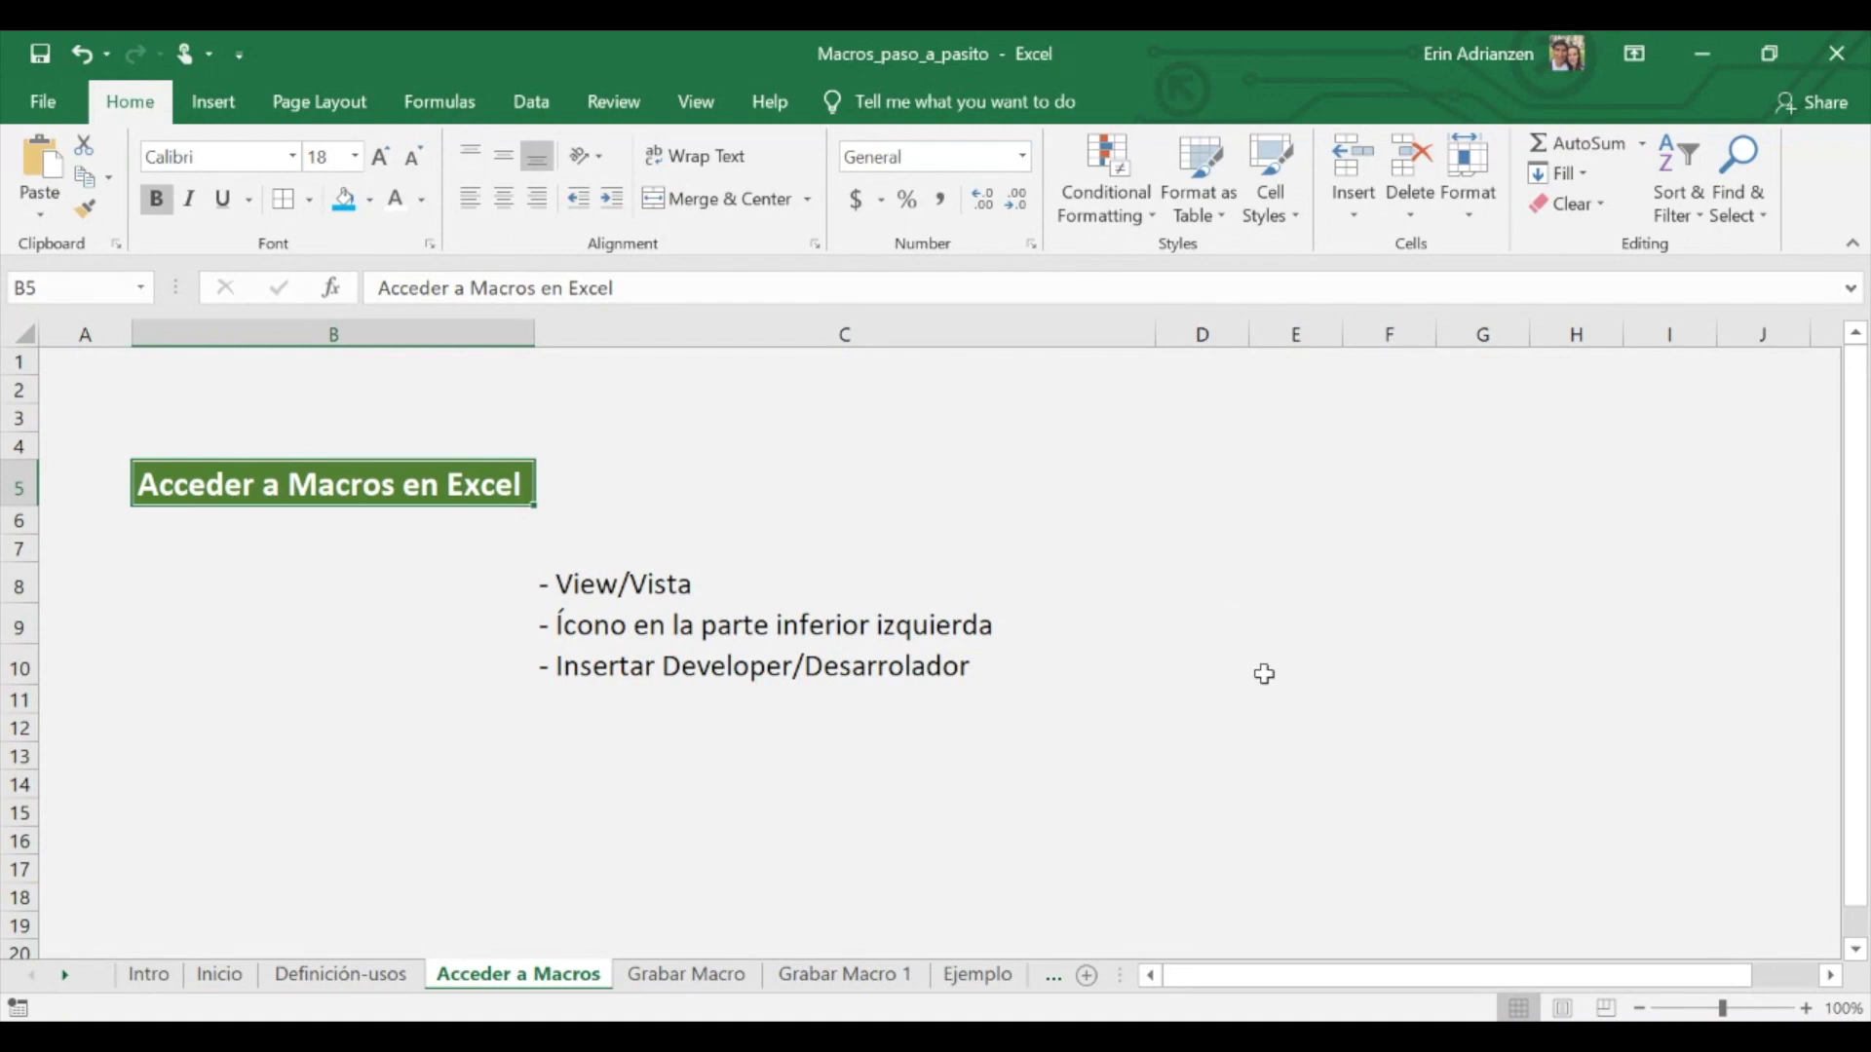
- Bring up the View ribbon commands while the Acceder a Macros sheet is shown
click(722, 117)
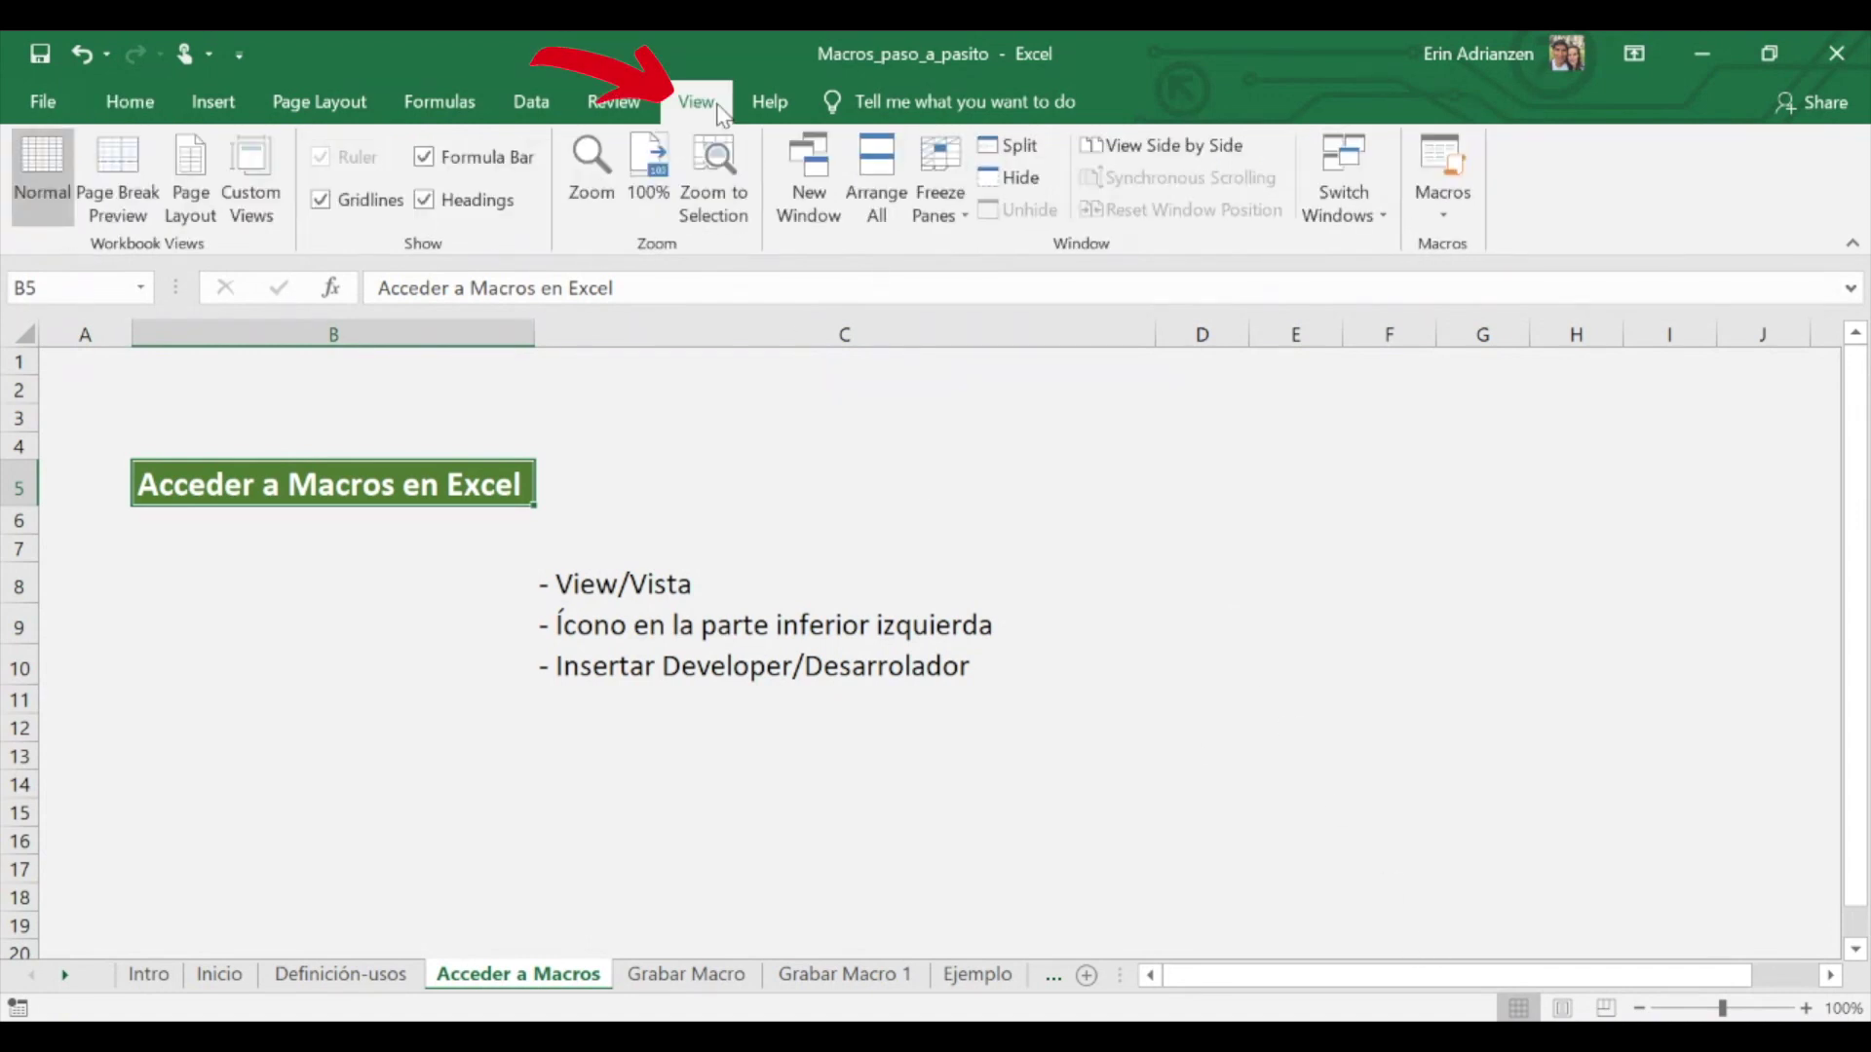
- Briefly list the Macros dropdown options, close them, and bring up the ribbon shortcut menu
click(1452, 220)
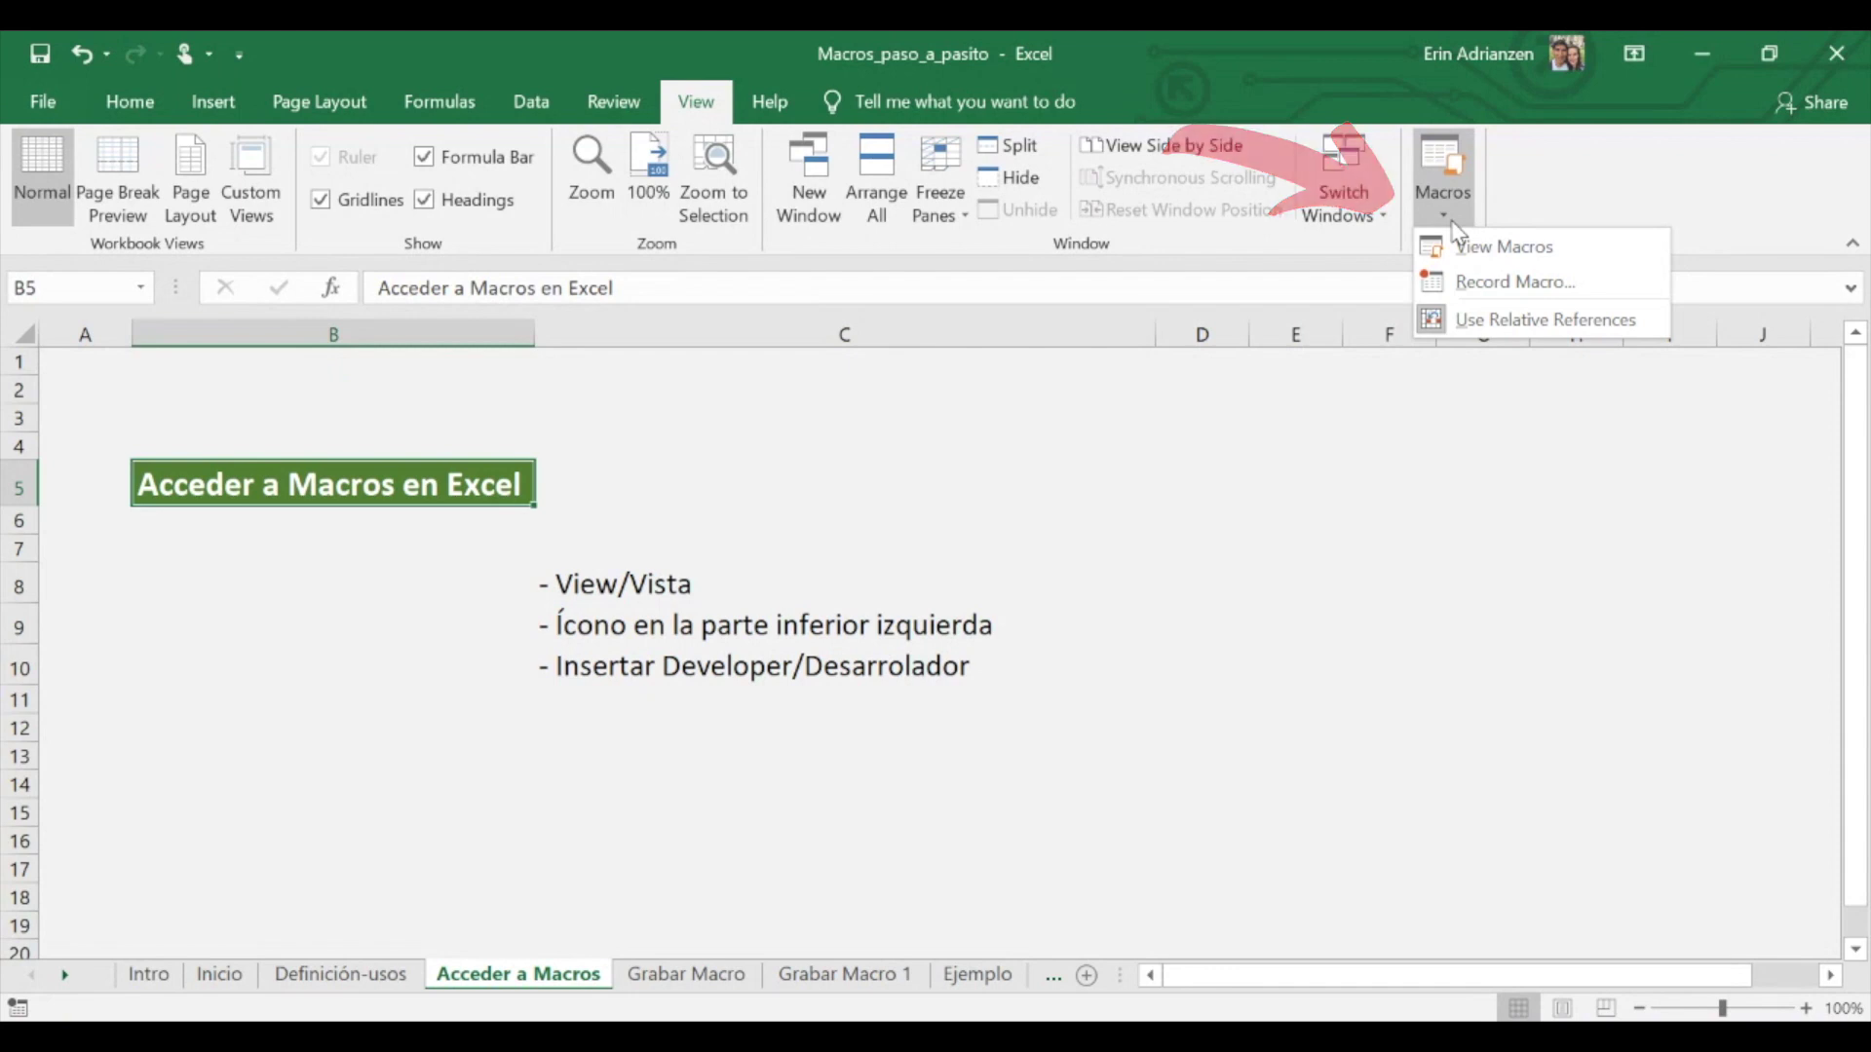
click(895, 556)
scroll(895, 557, down, 1)
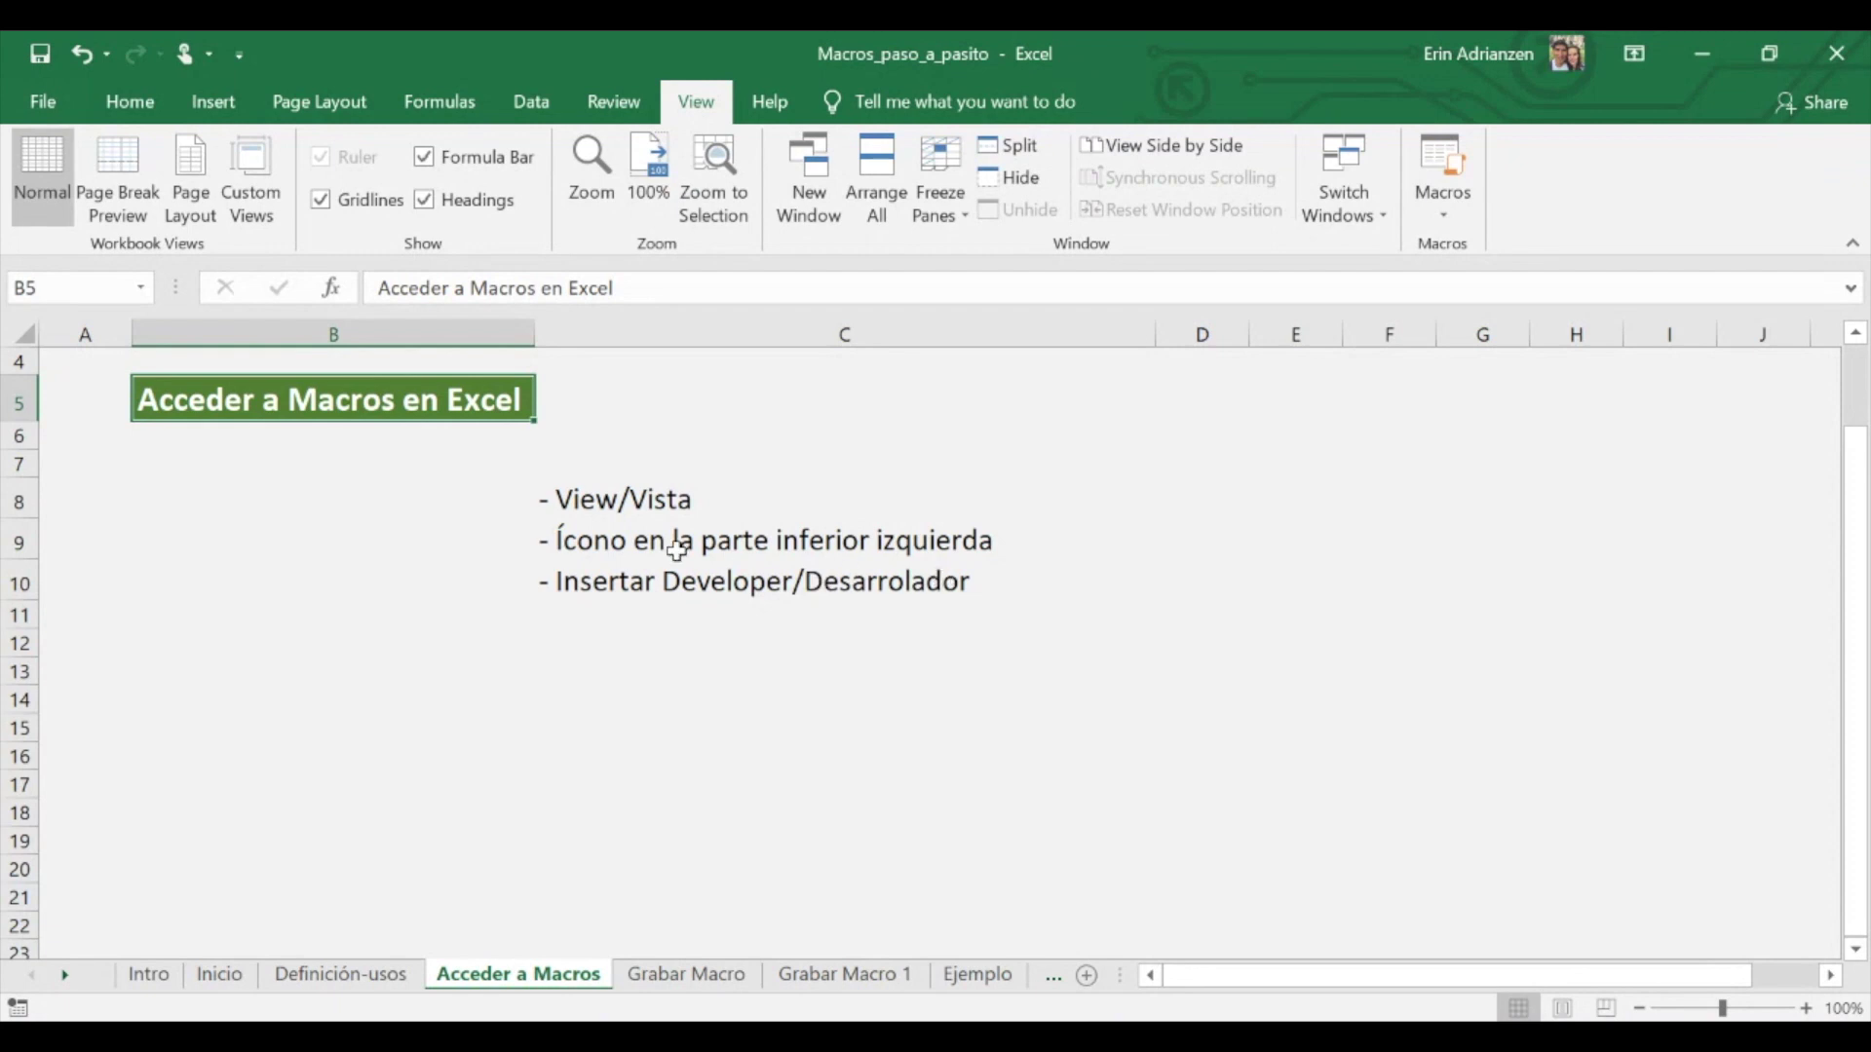
right_click(690, 109)
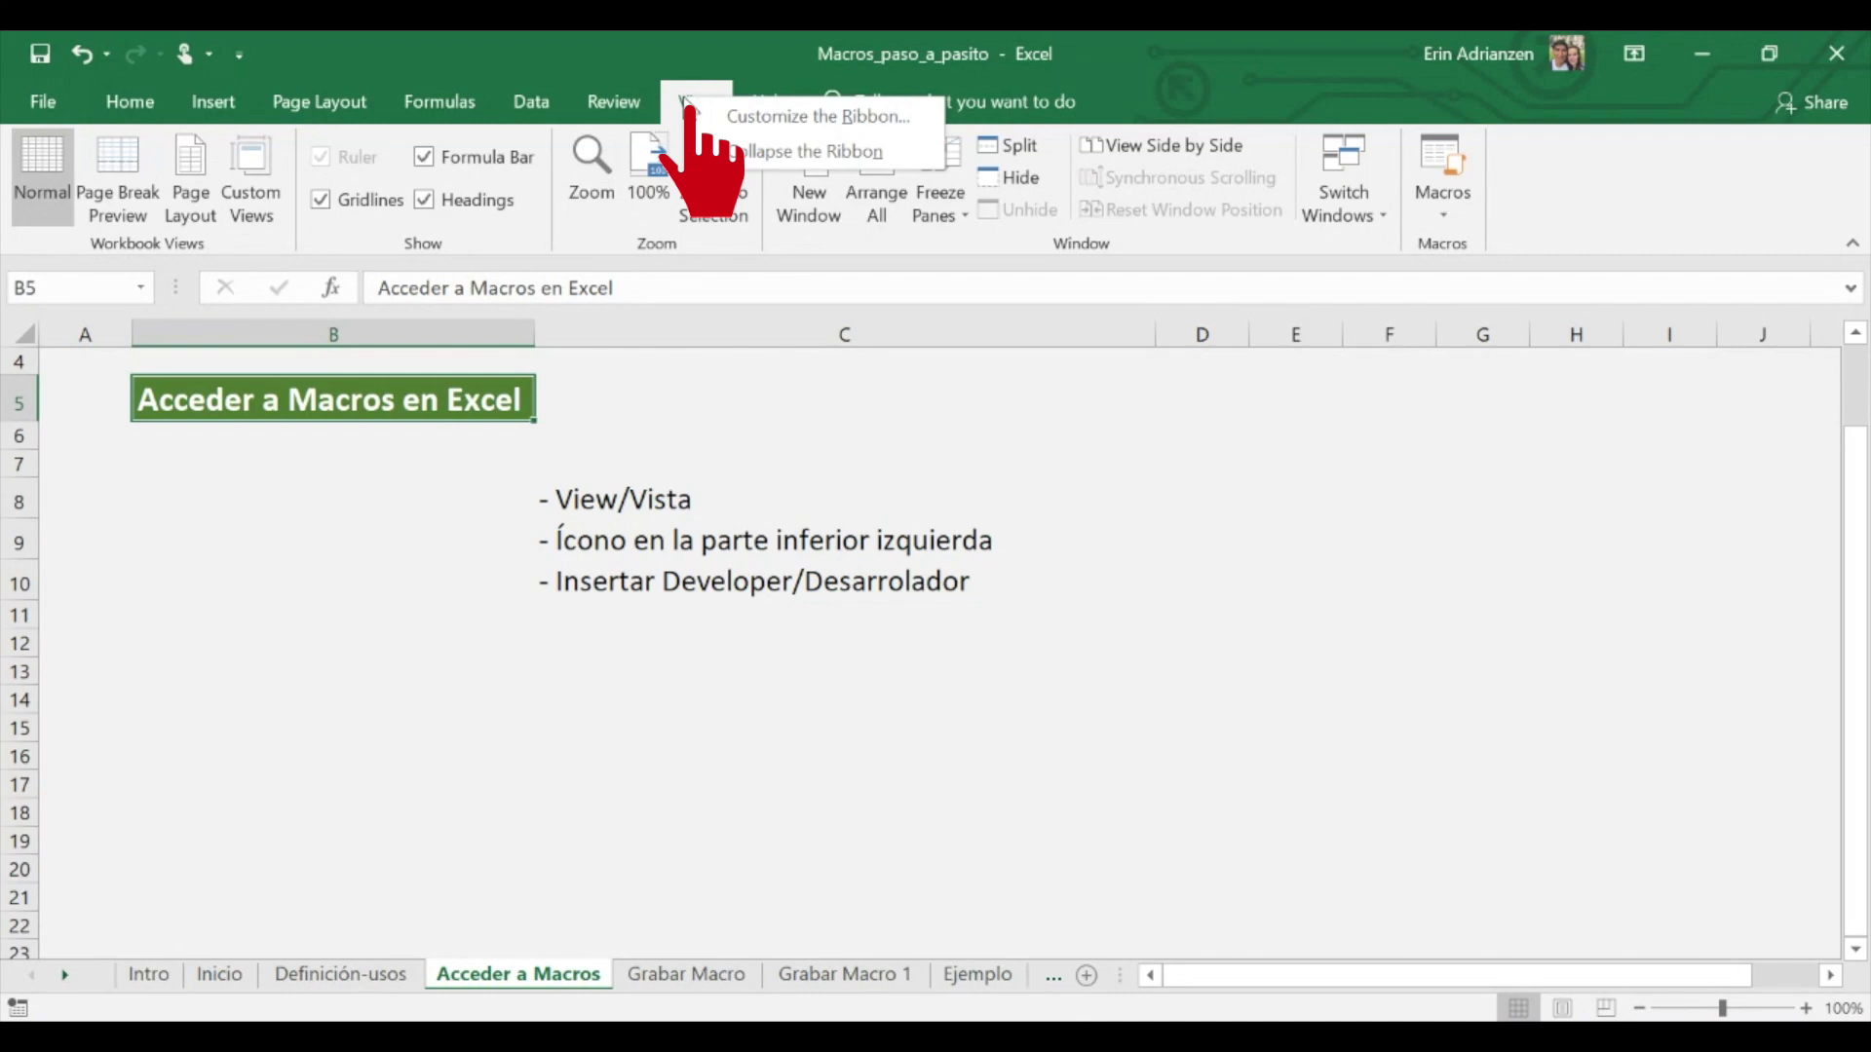
- Enable the Developer tab through Customize the Ribbon and confirm the change
click(779, 117)
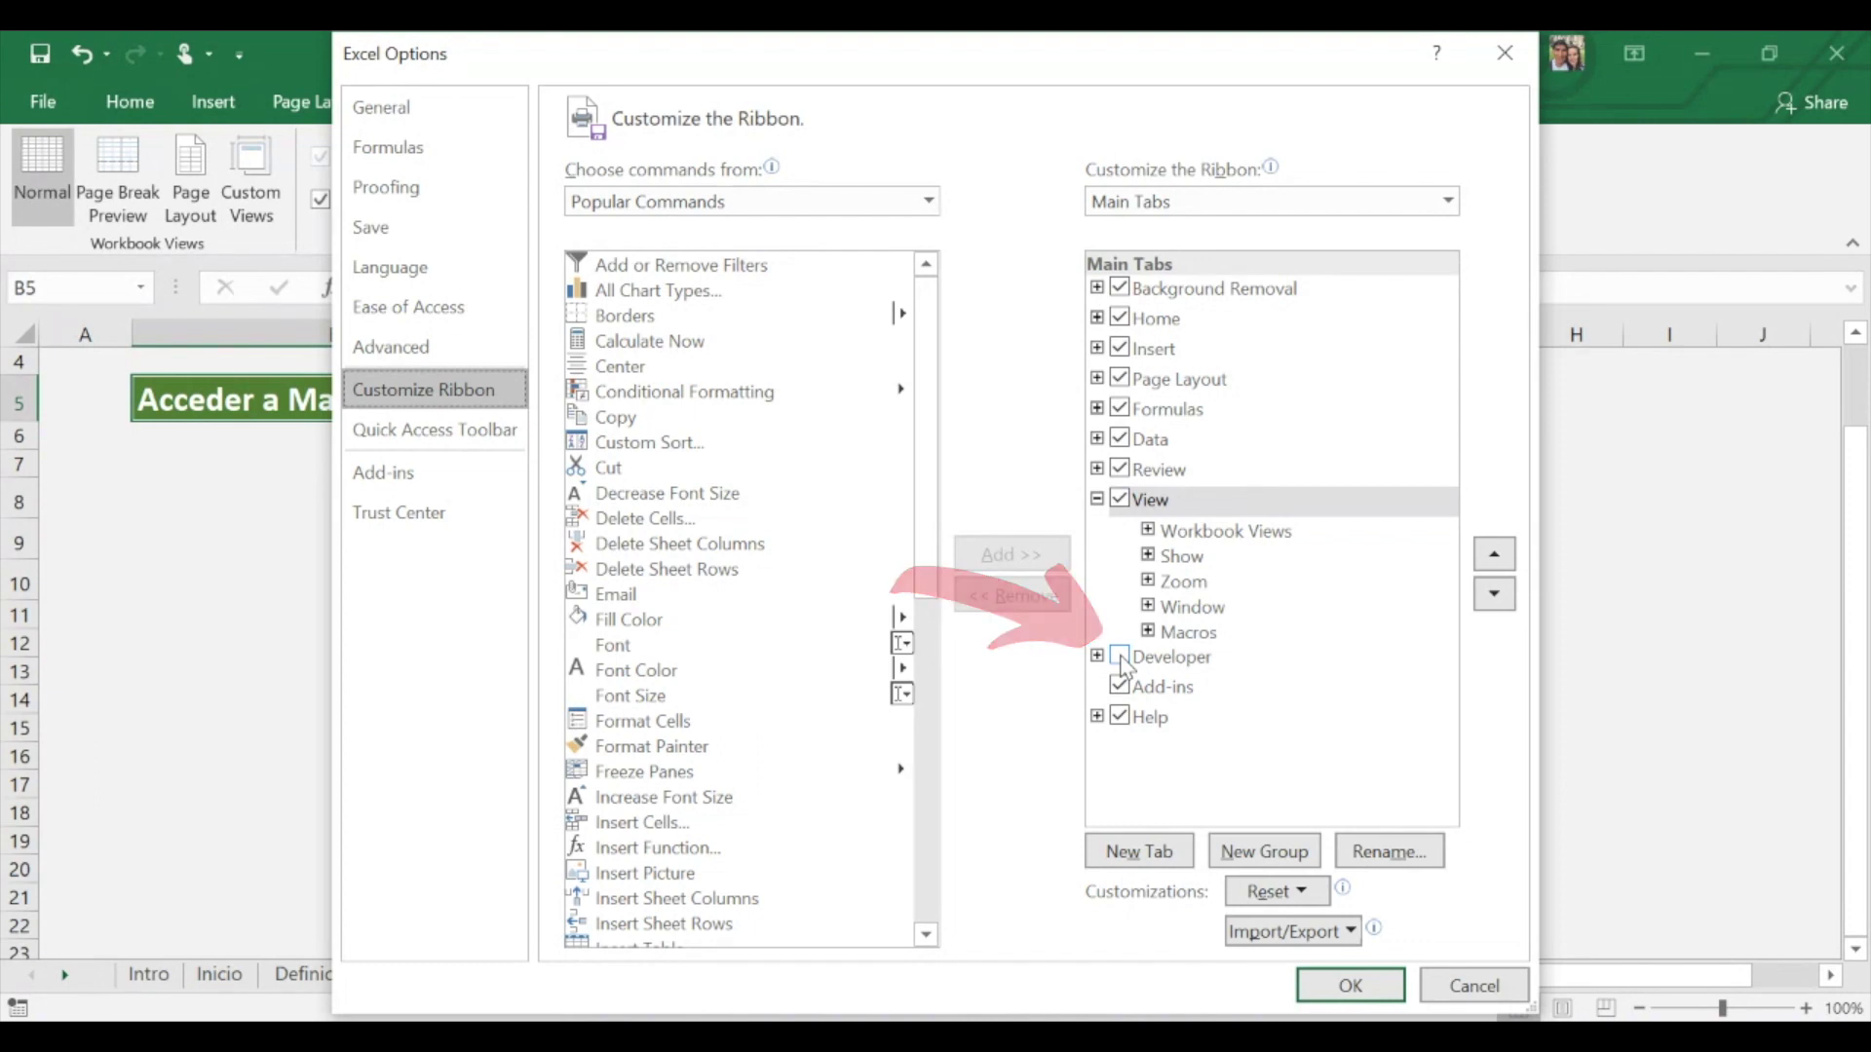
click(1120, 658)
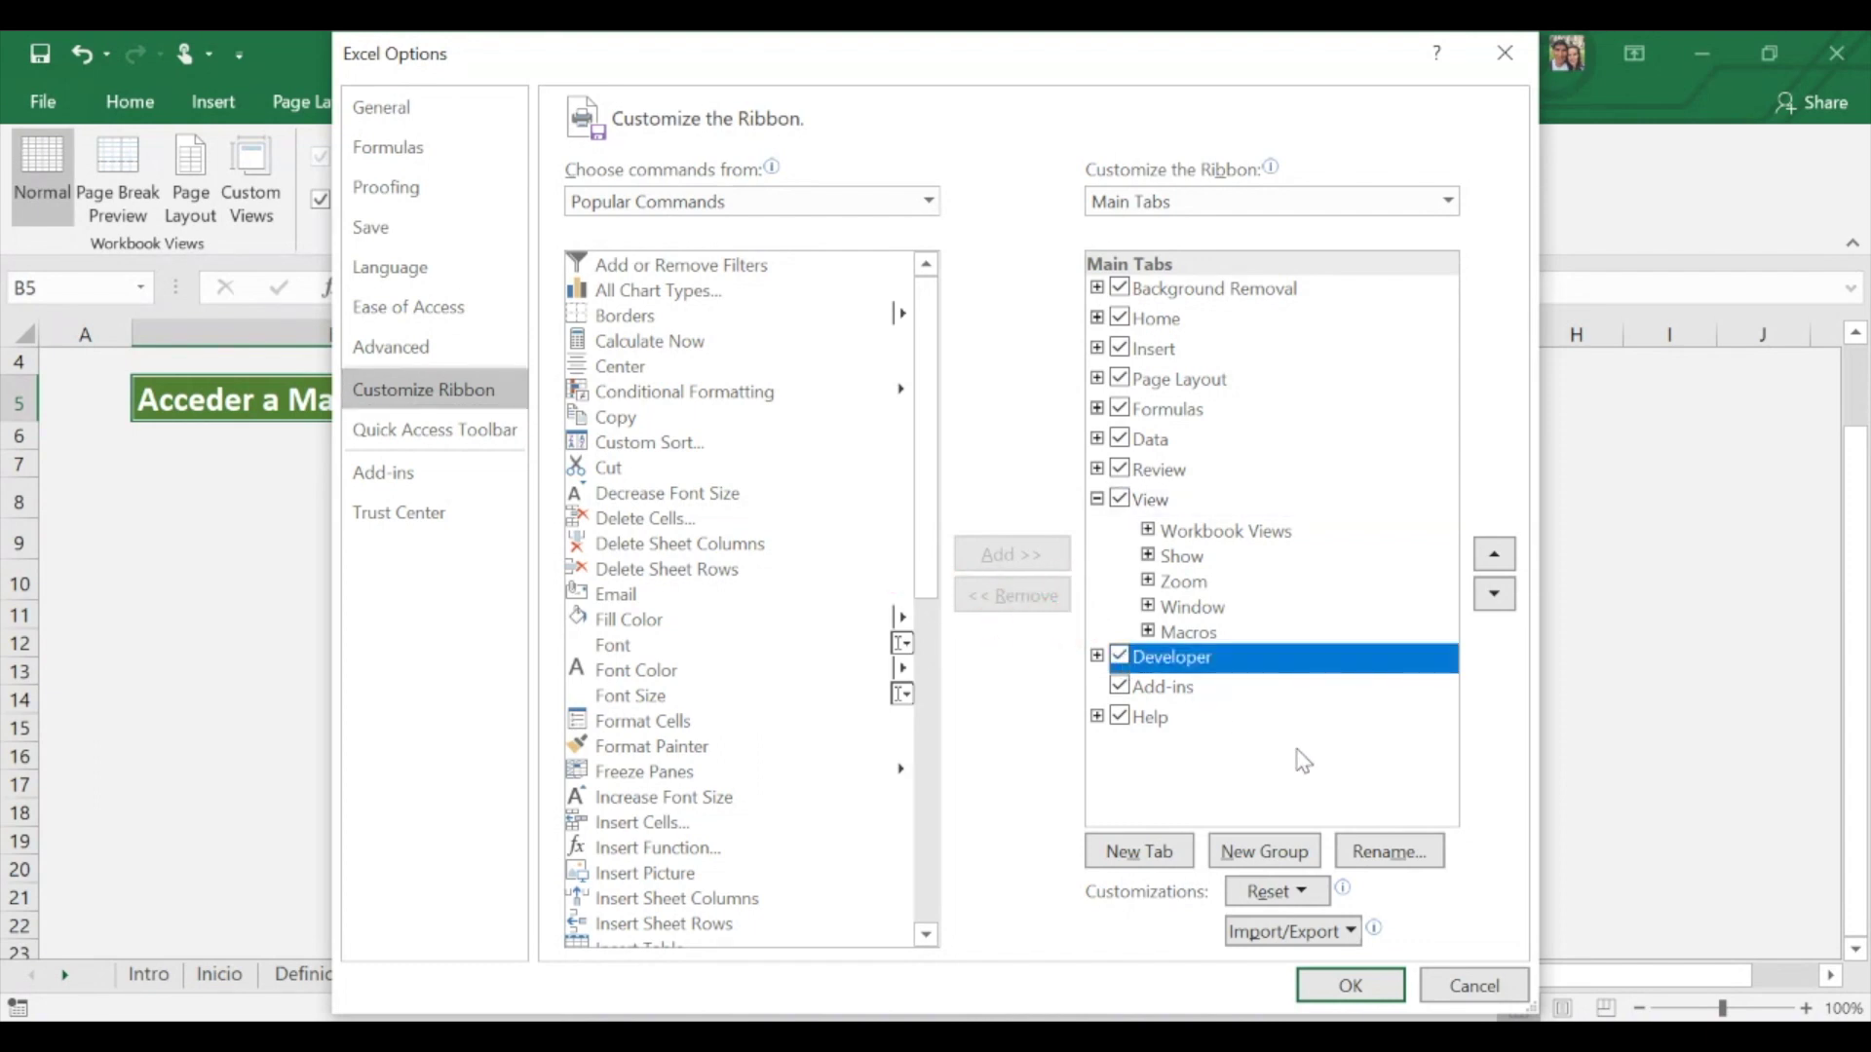
click(1350, 986)
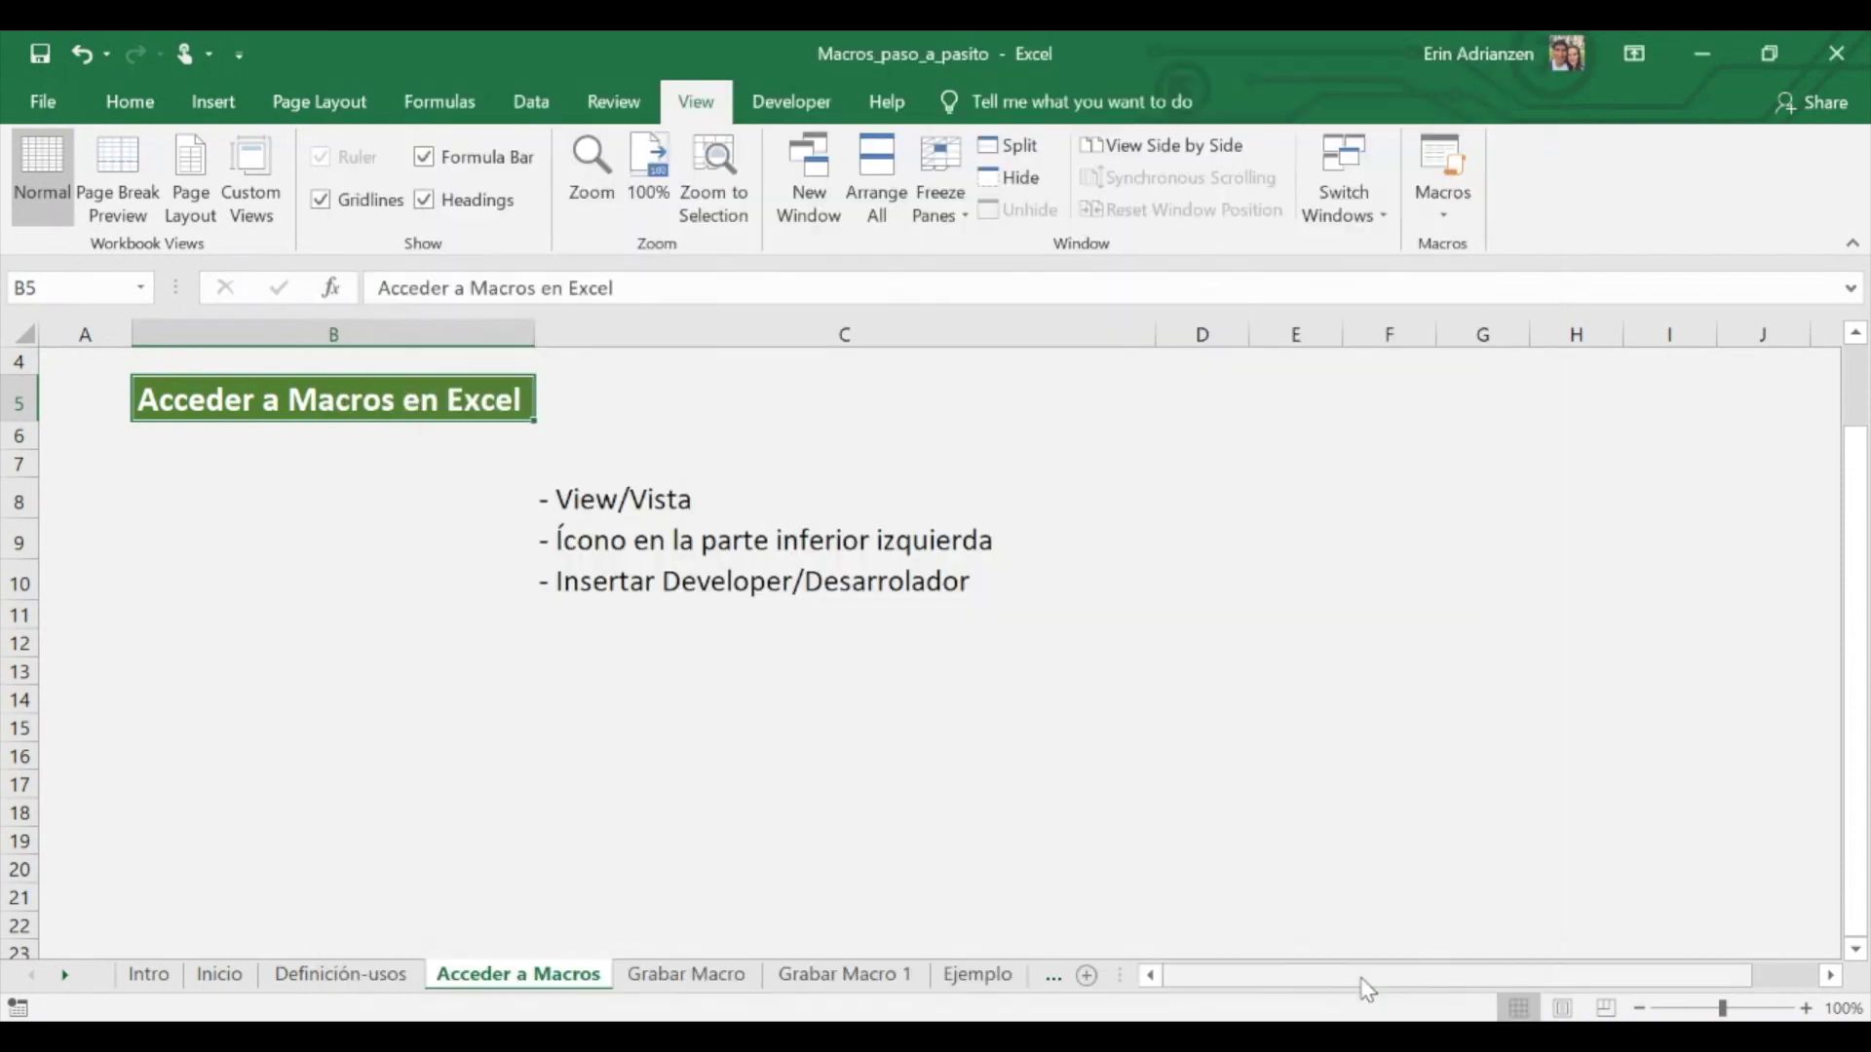
- Show the Developer commands, select cell C7, and switch to the Grabar Macro sheet
click(795, 110)
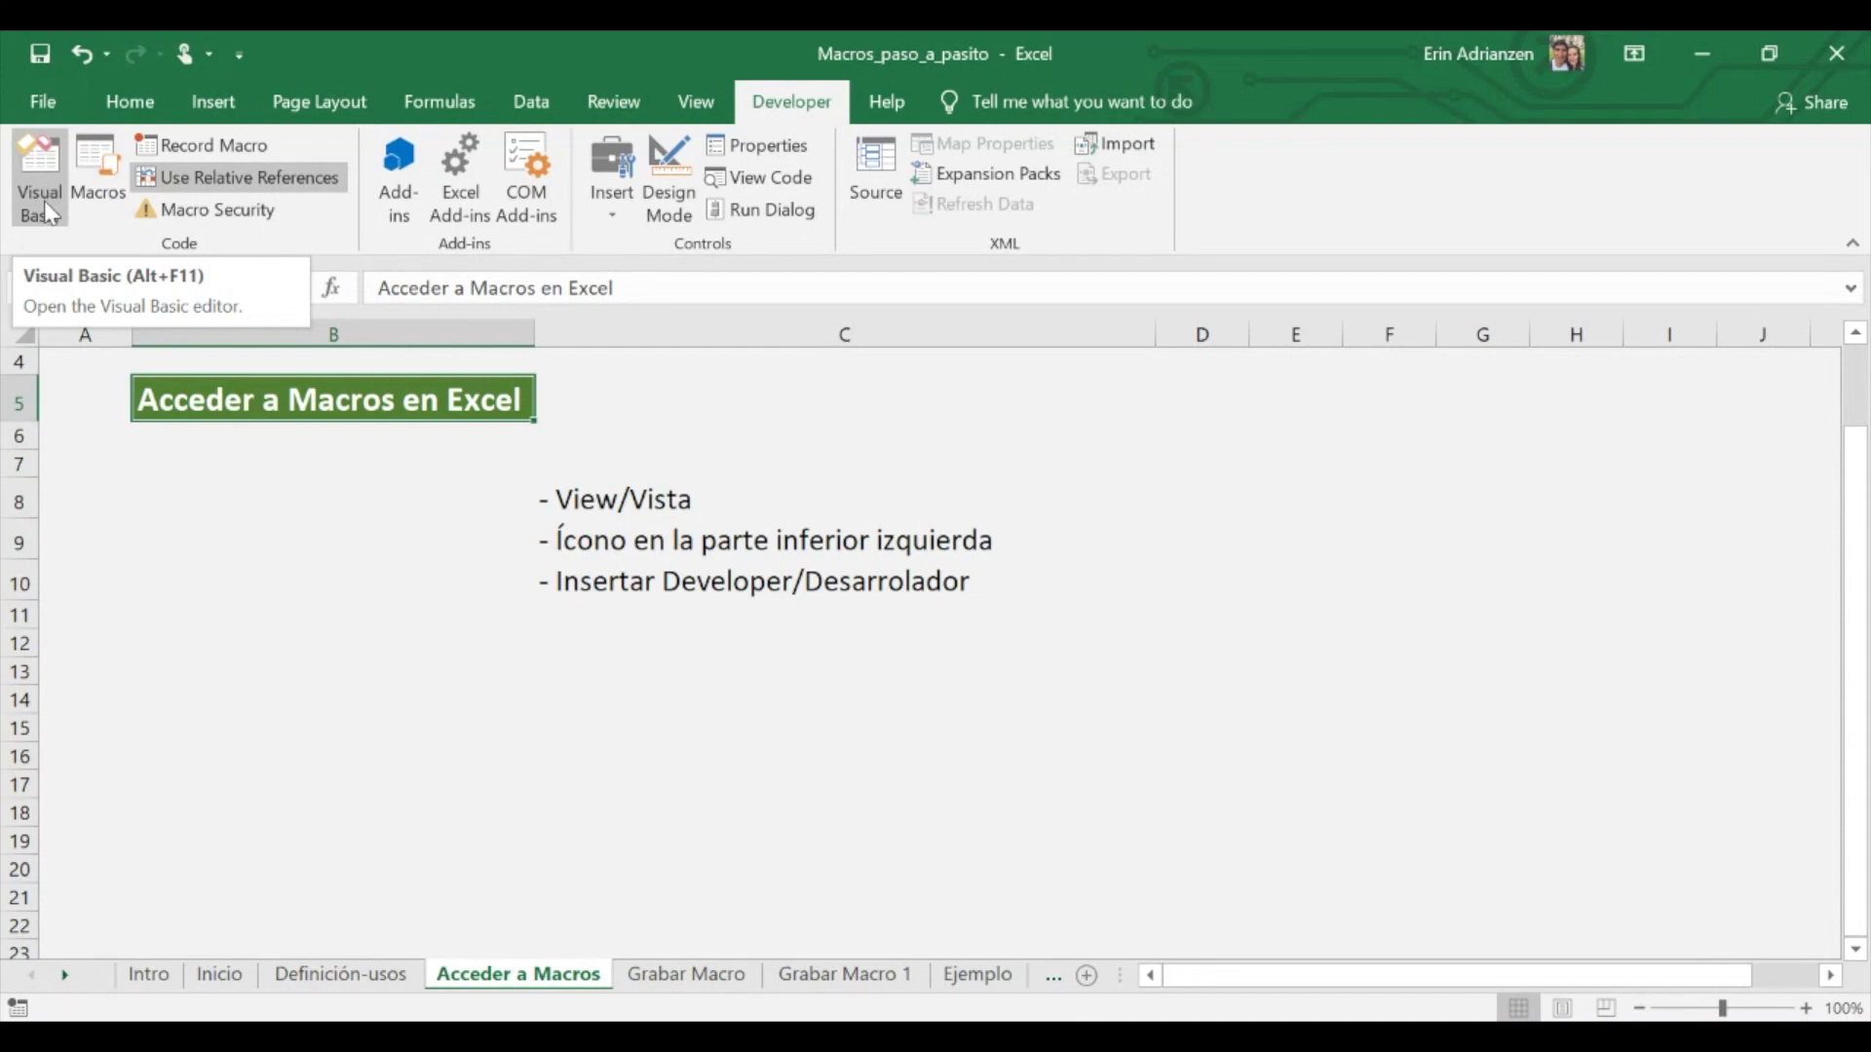
click(570, 465)
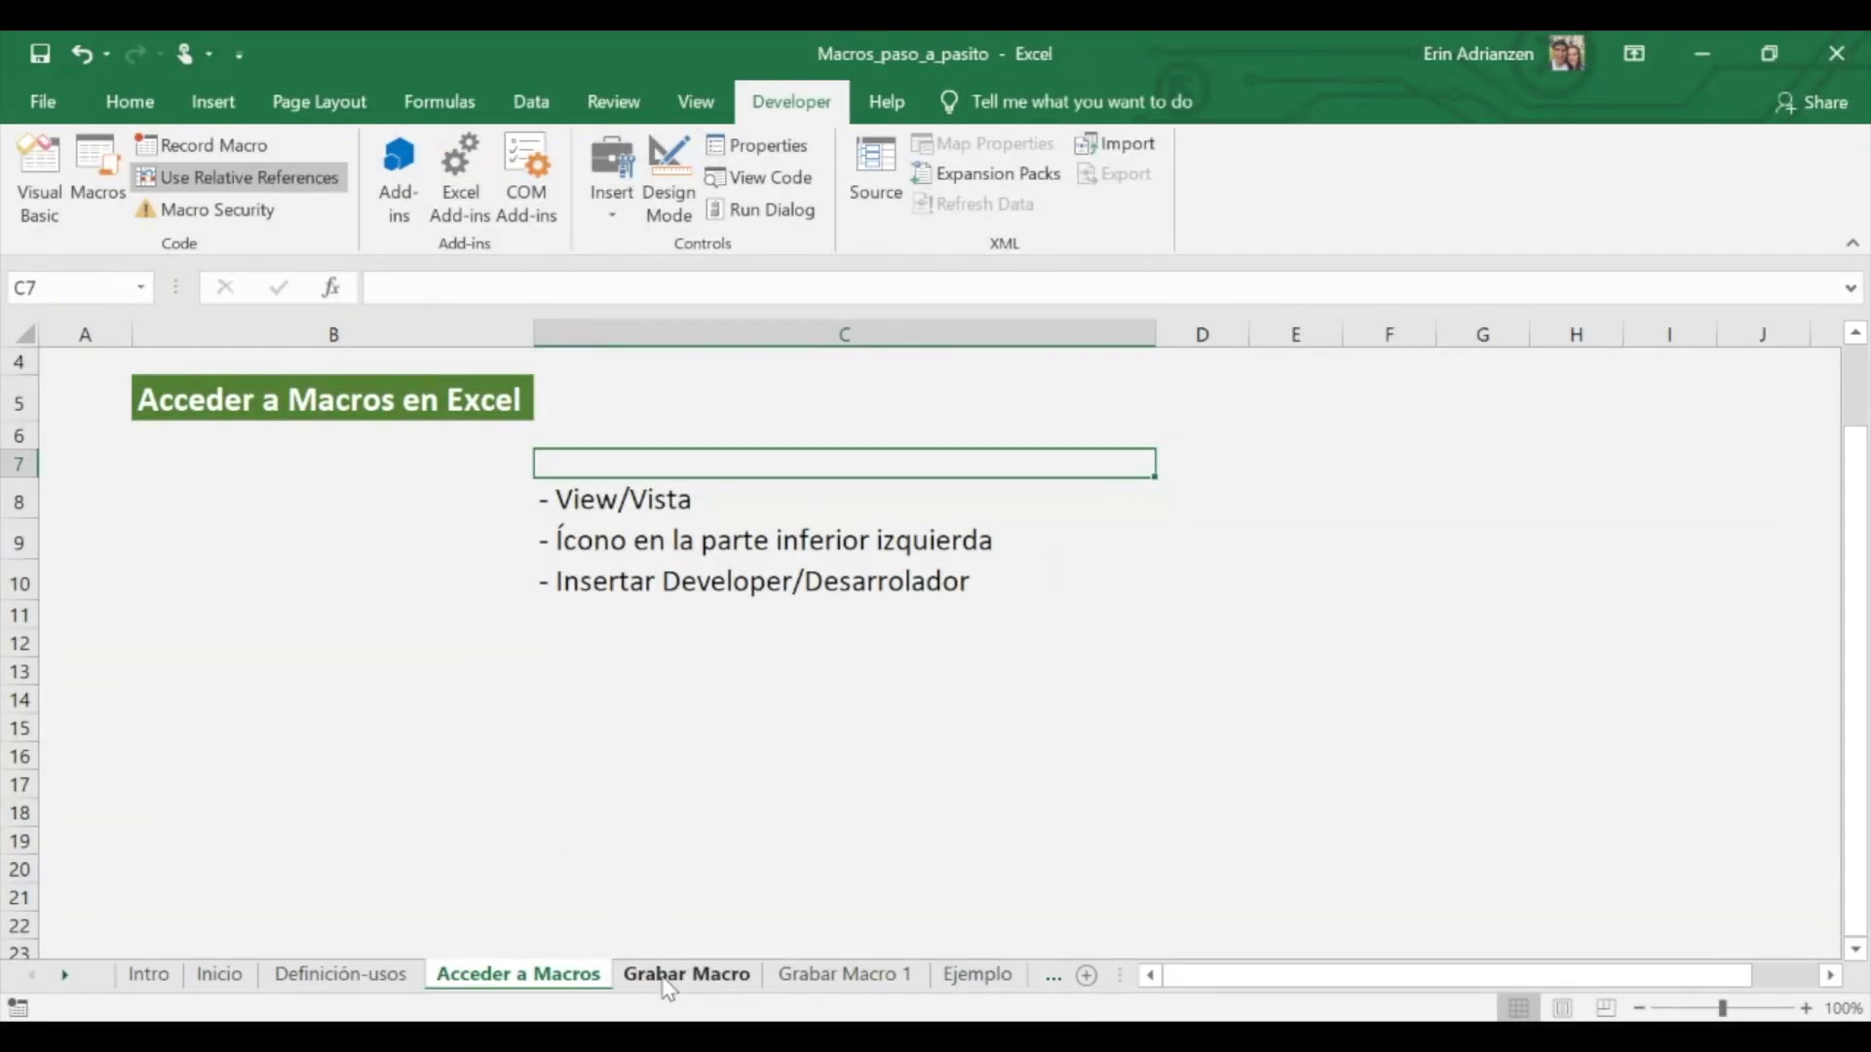
click(667, 975)
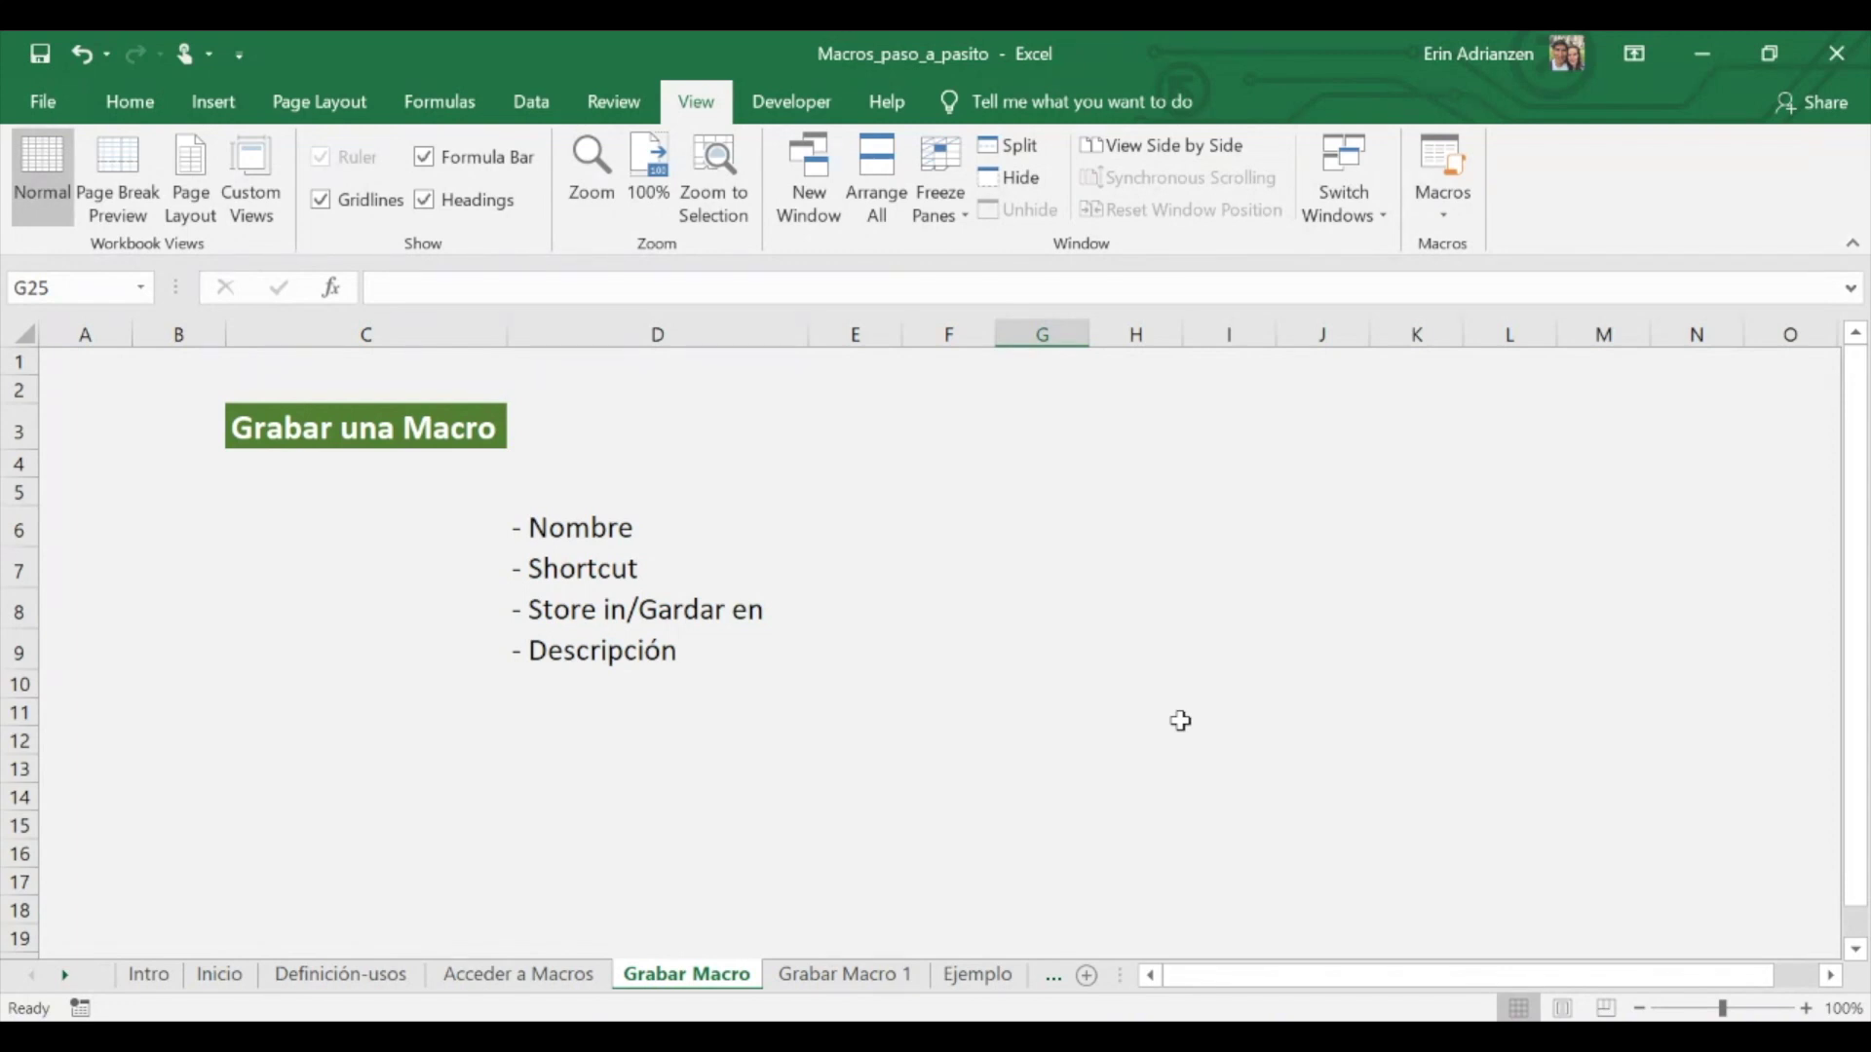
- Start a new macro recording from the status bar and clear the default name Macro23
click(81, 1007)
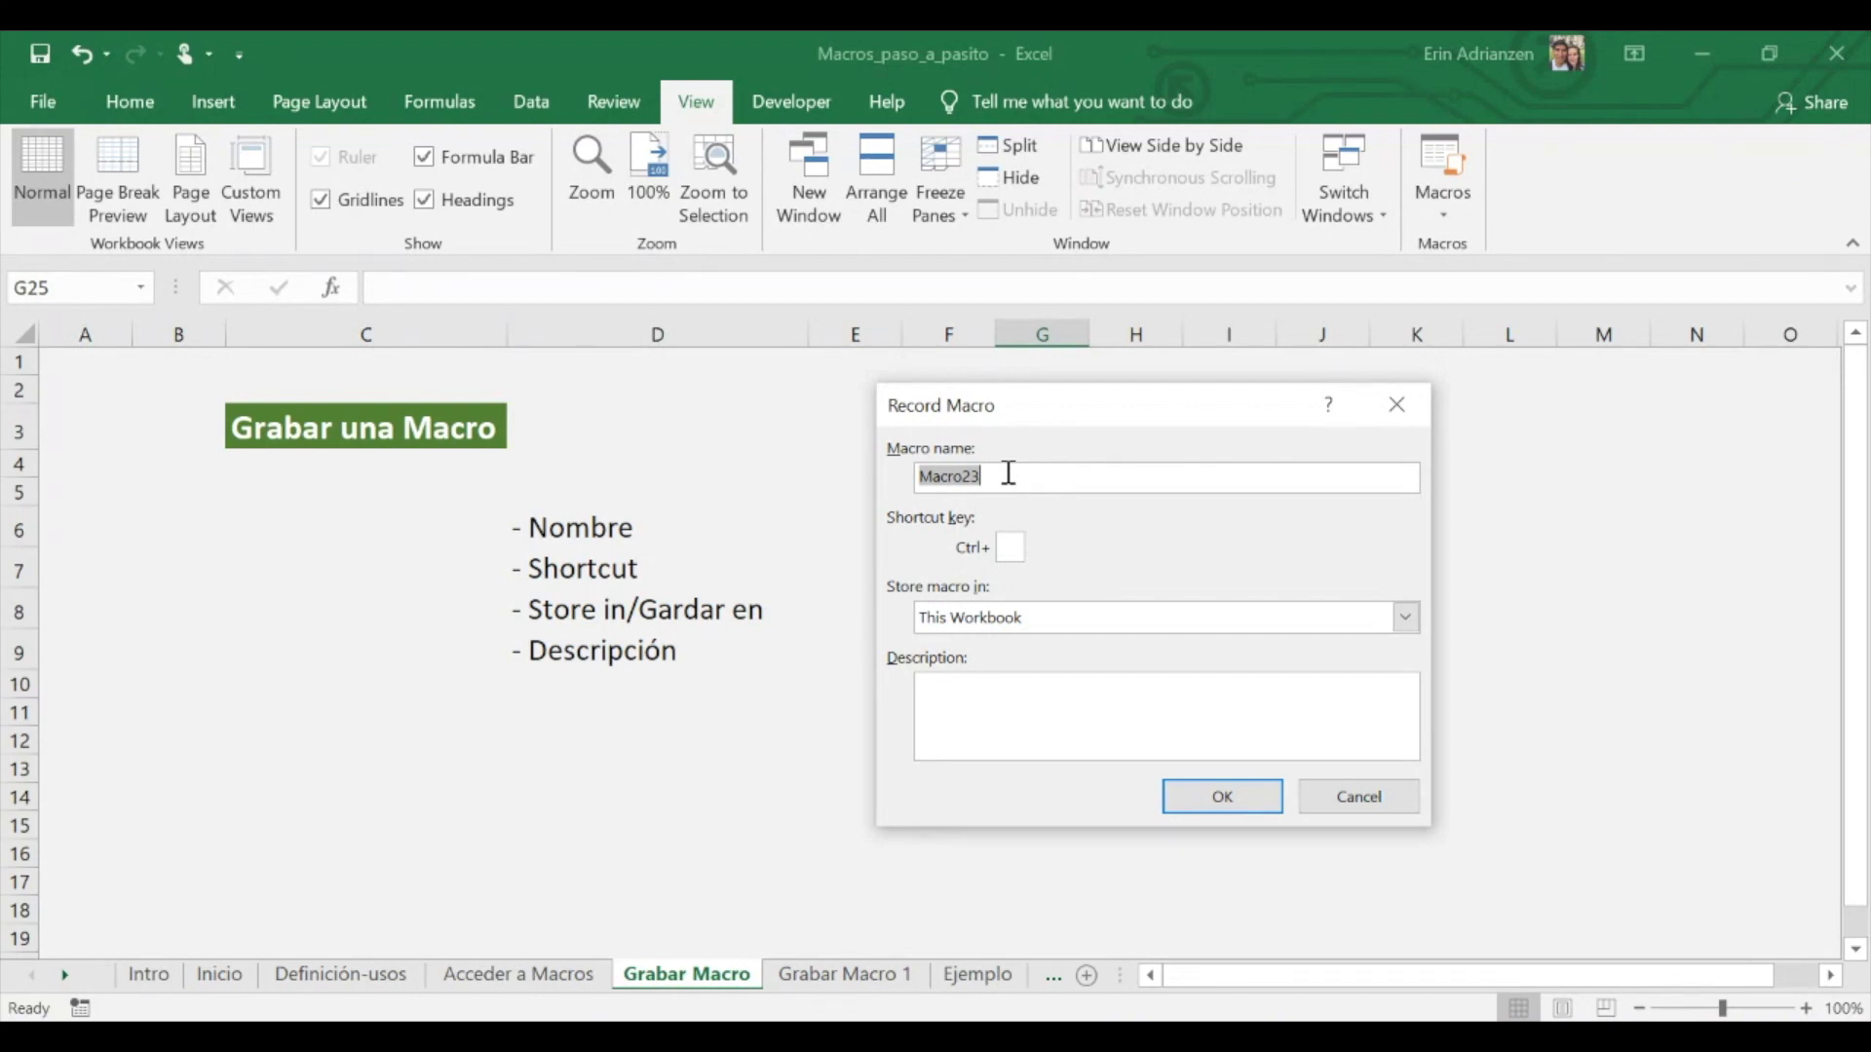
key(BackSpace)
- Record macro pruebamacros, shortcut Ctrl+Shift+P, stored in This Workbook, description 'Prueba Macros'
text(prueba ma)
text(cros)
key(BackSpace)
text(P)
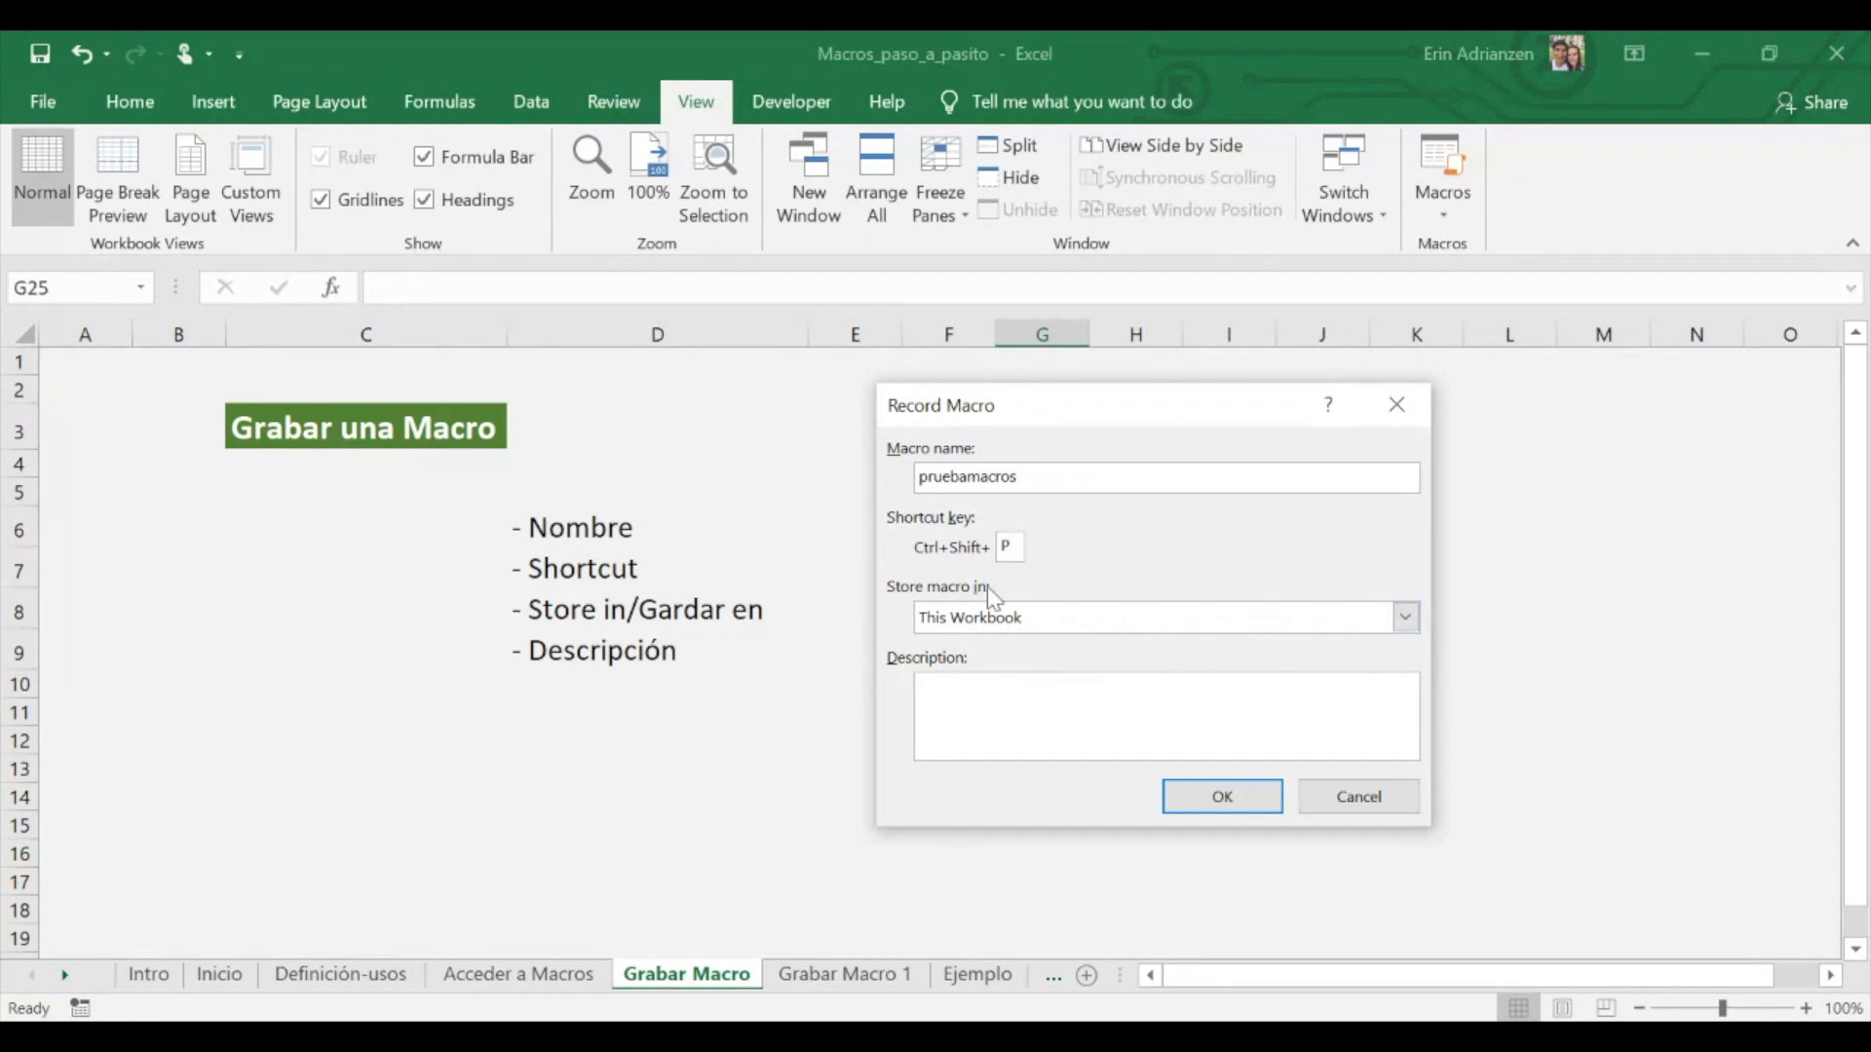
click(1404, 618)
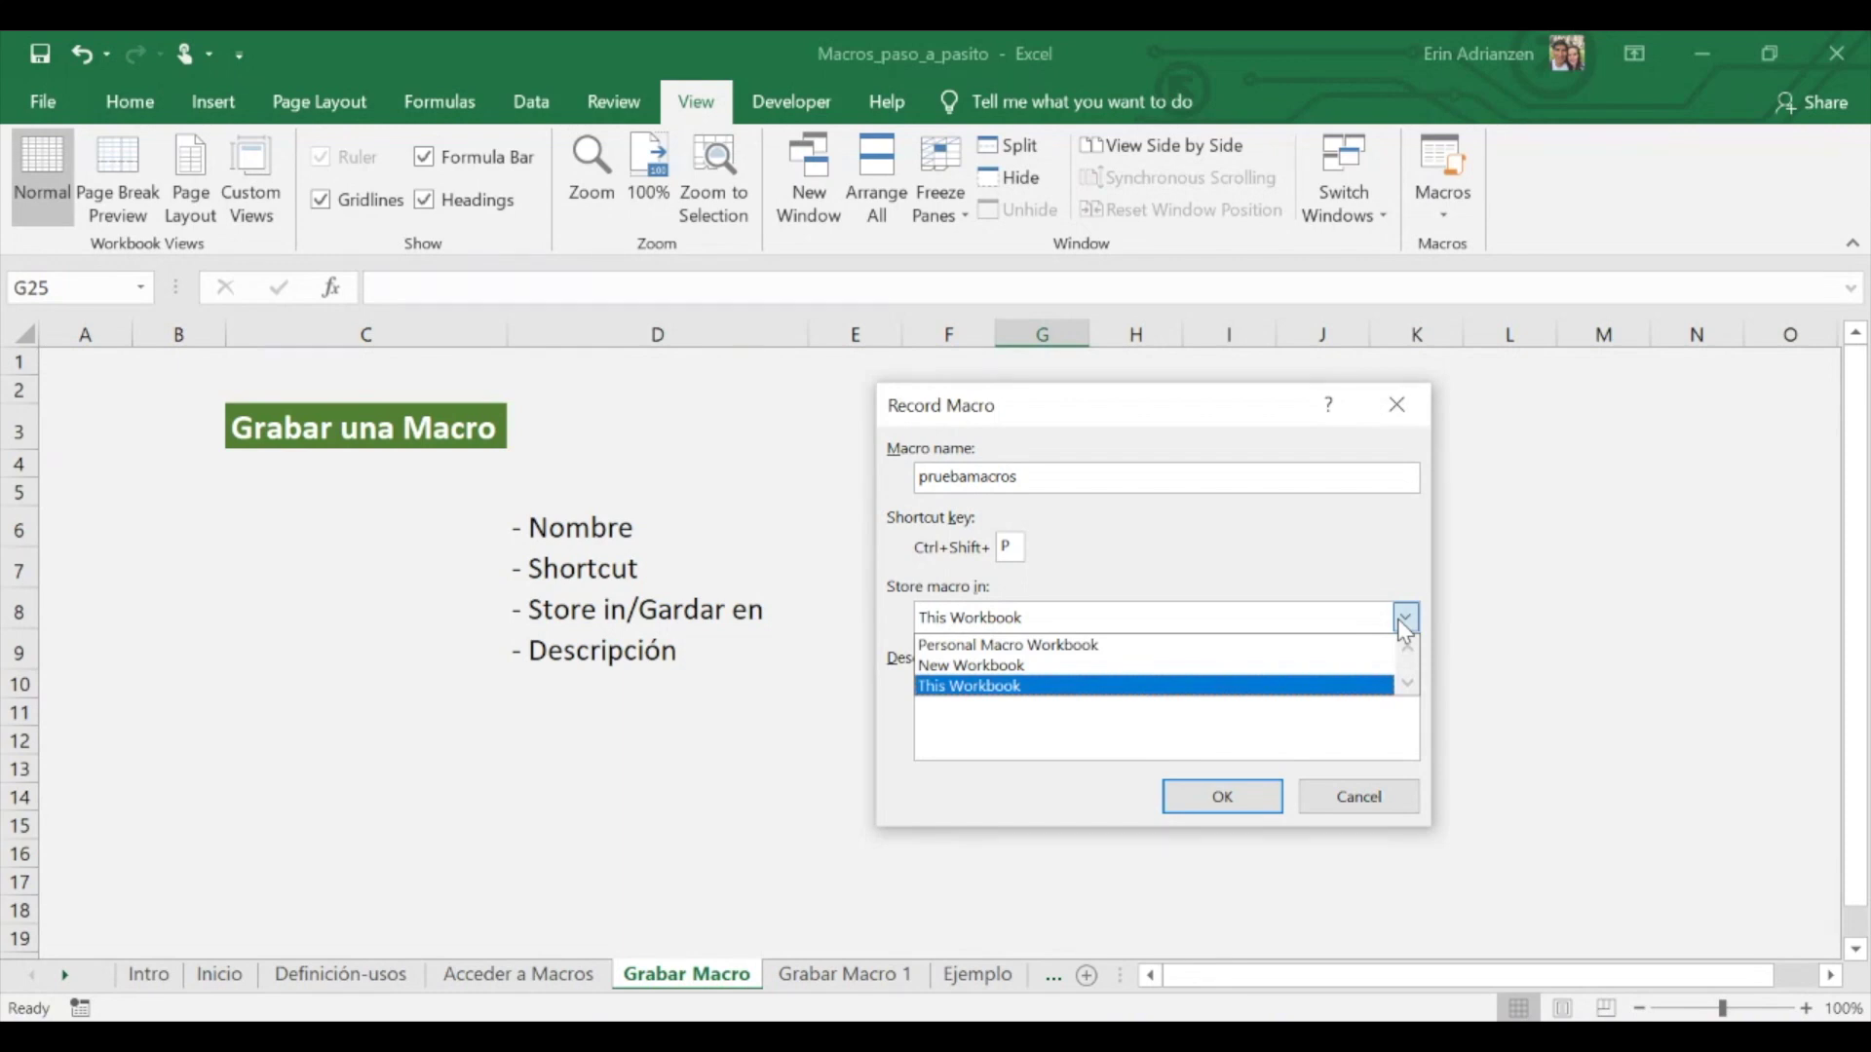
click(1039, 685)
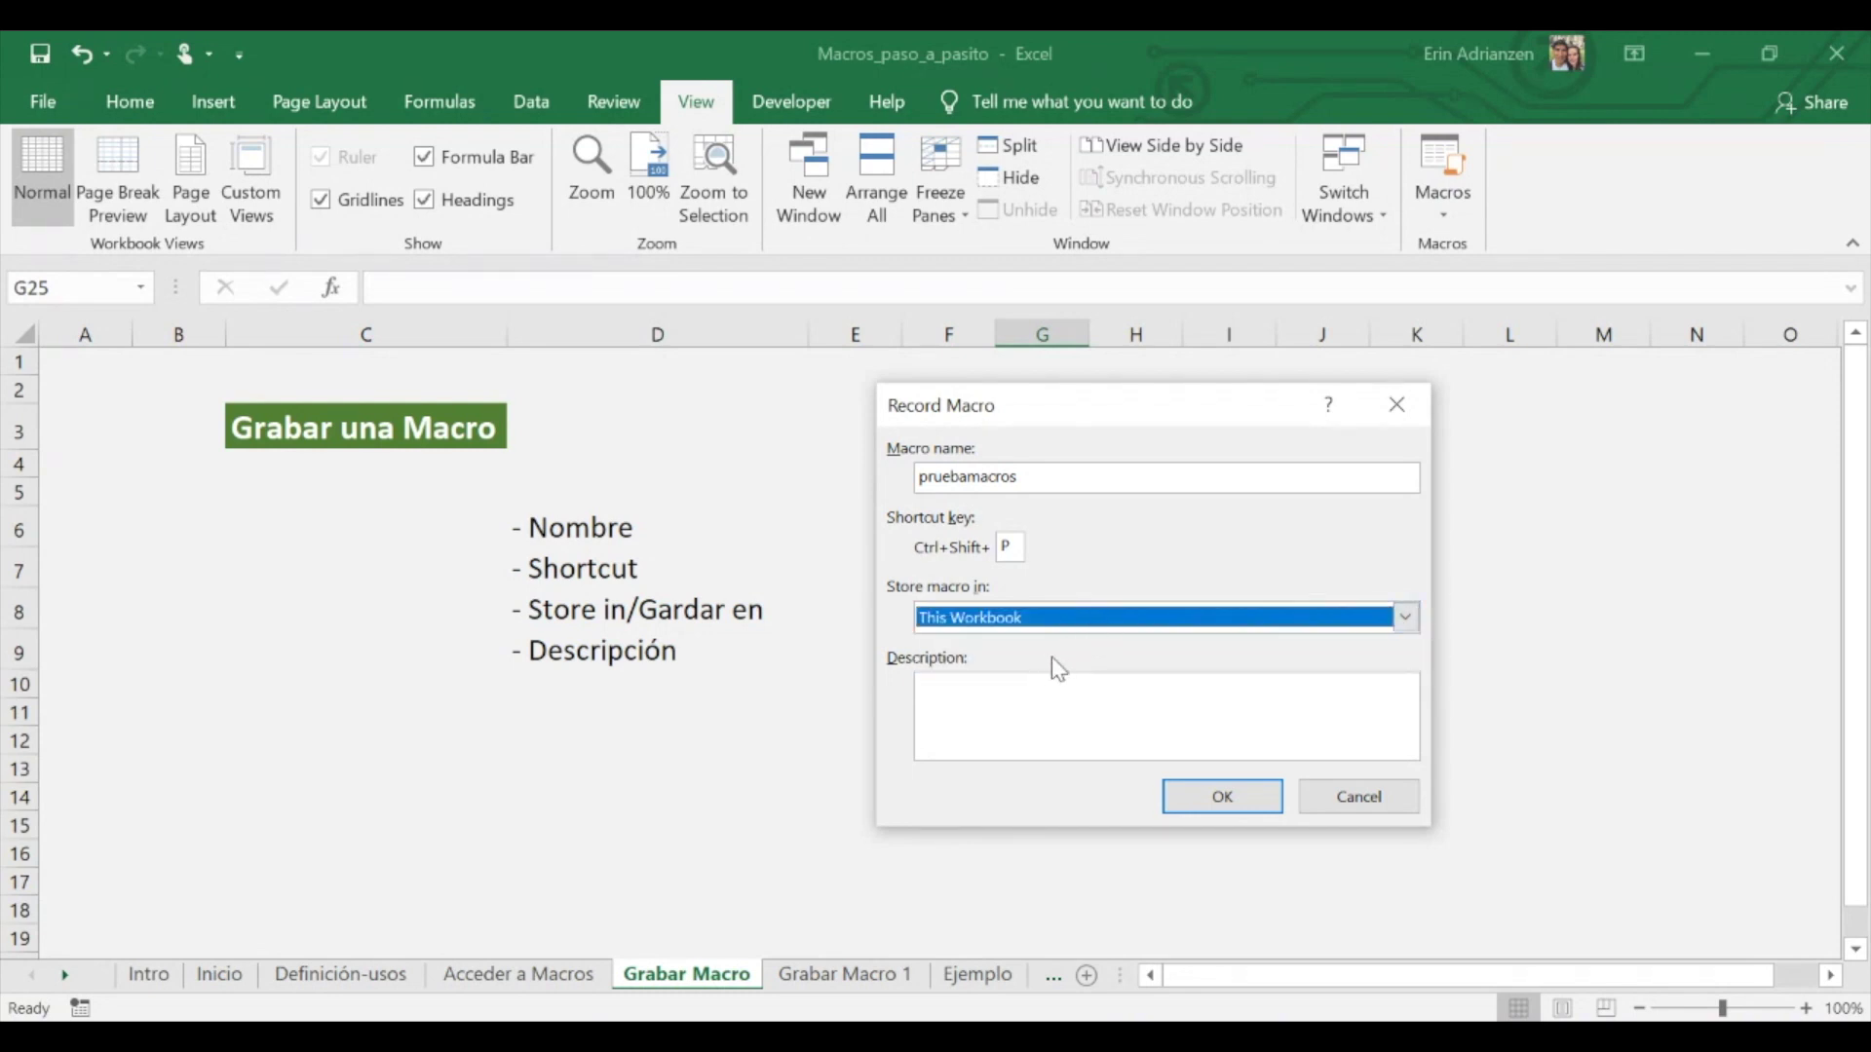
click(1022, 697)
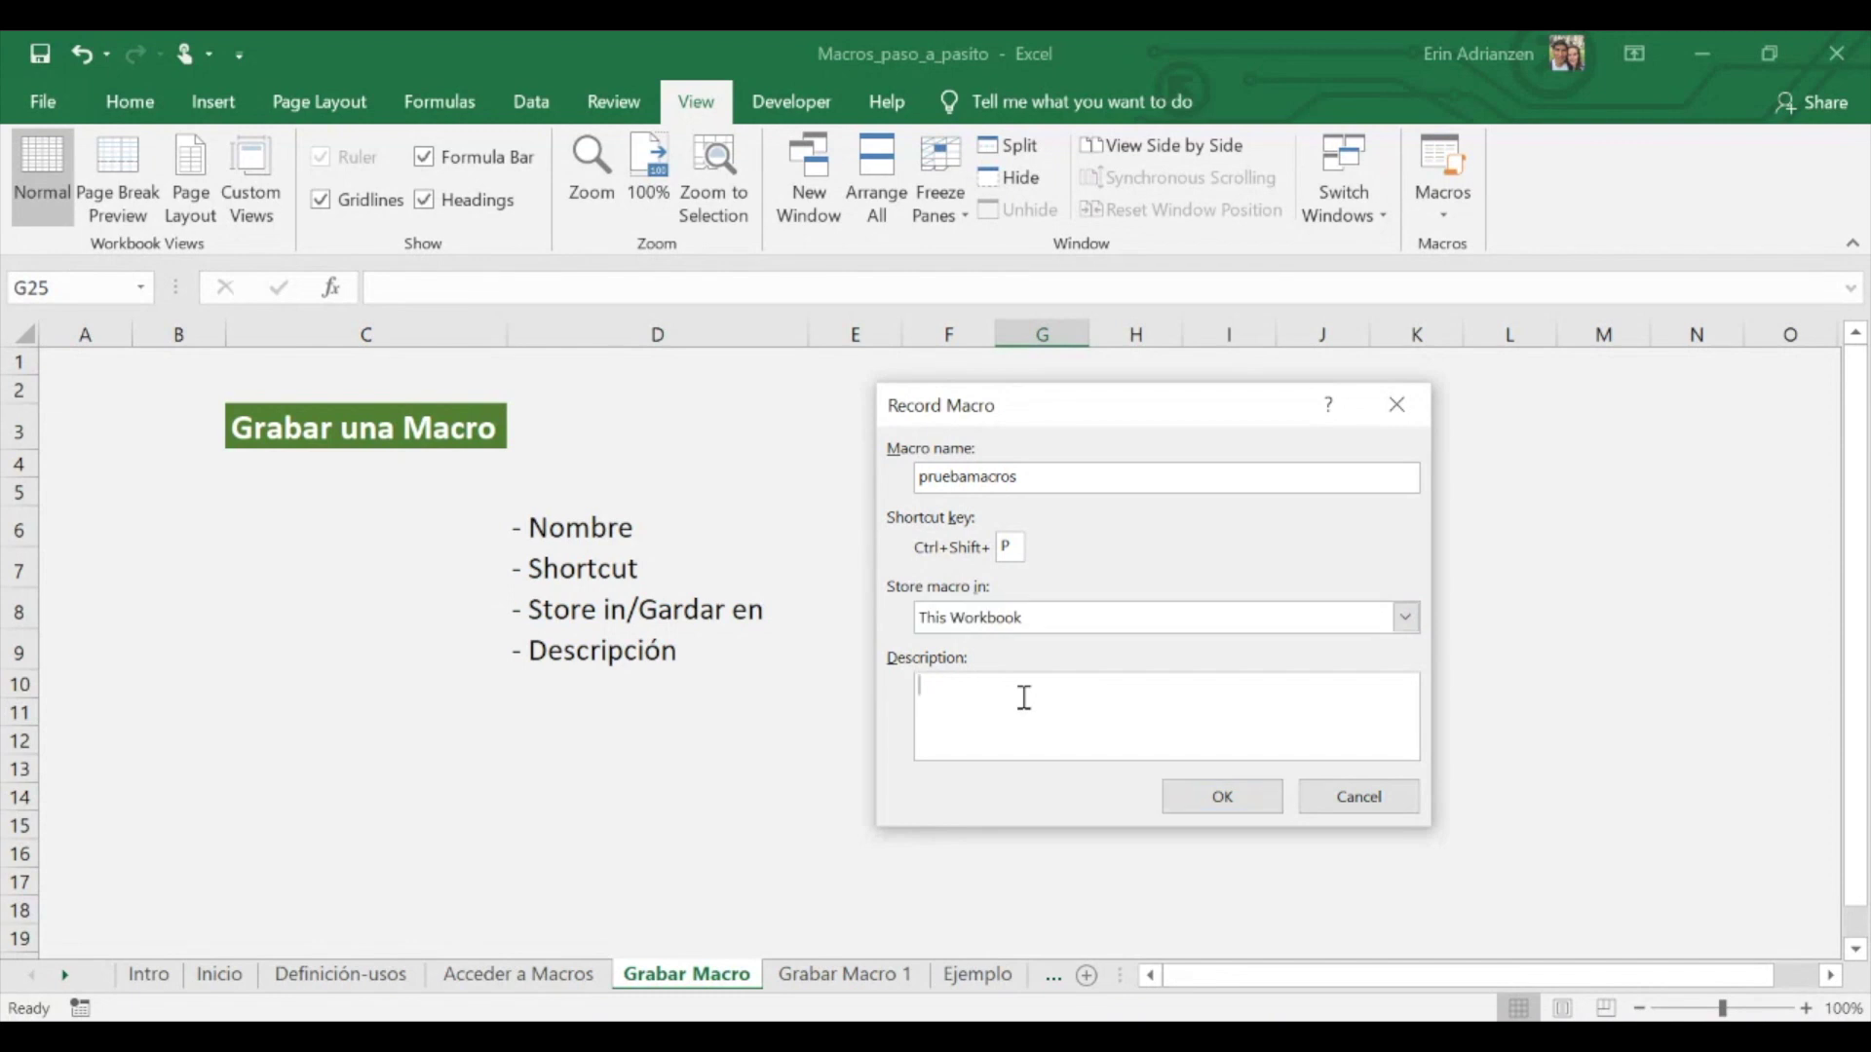
text(Prueba Macros)
click(1214, 799)
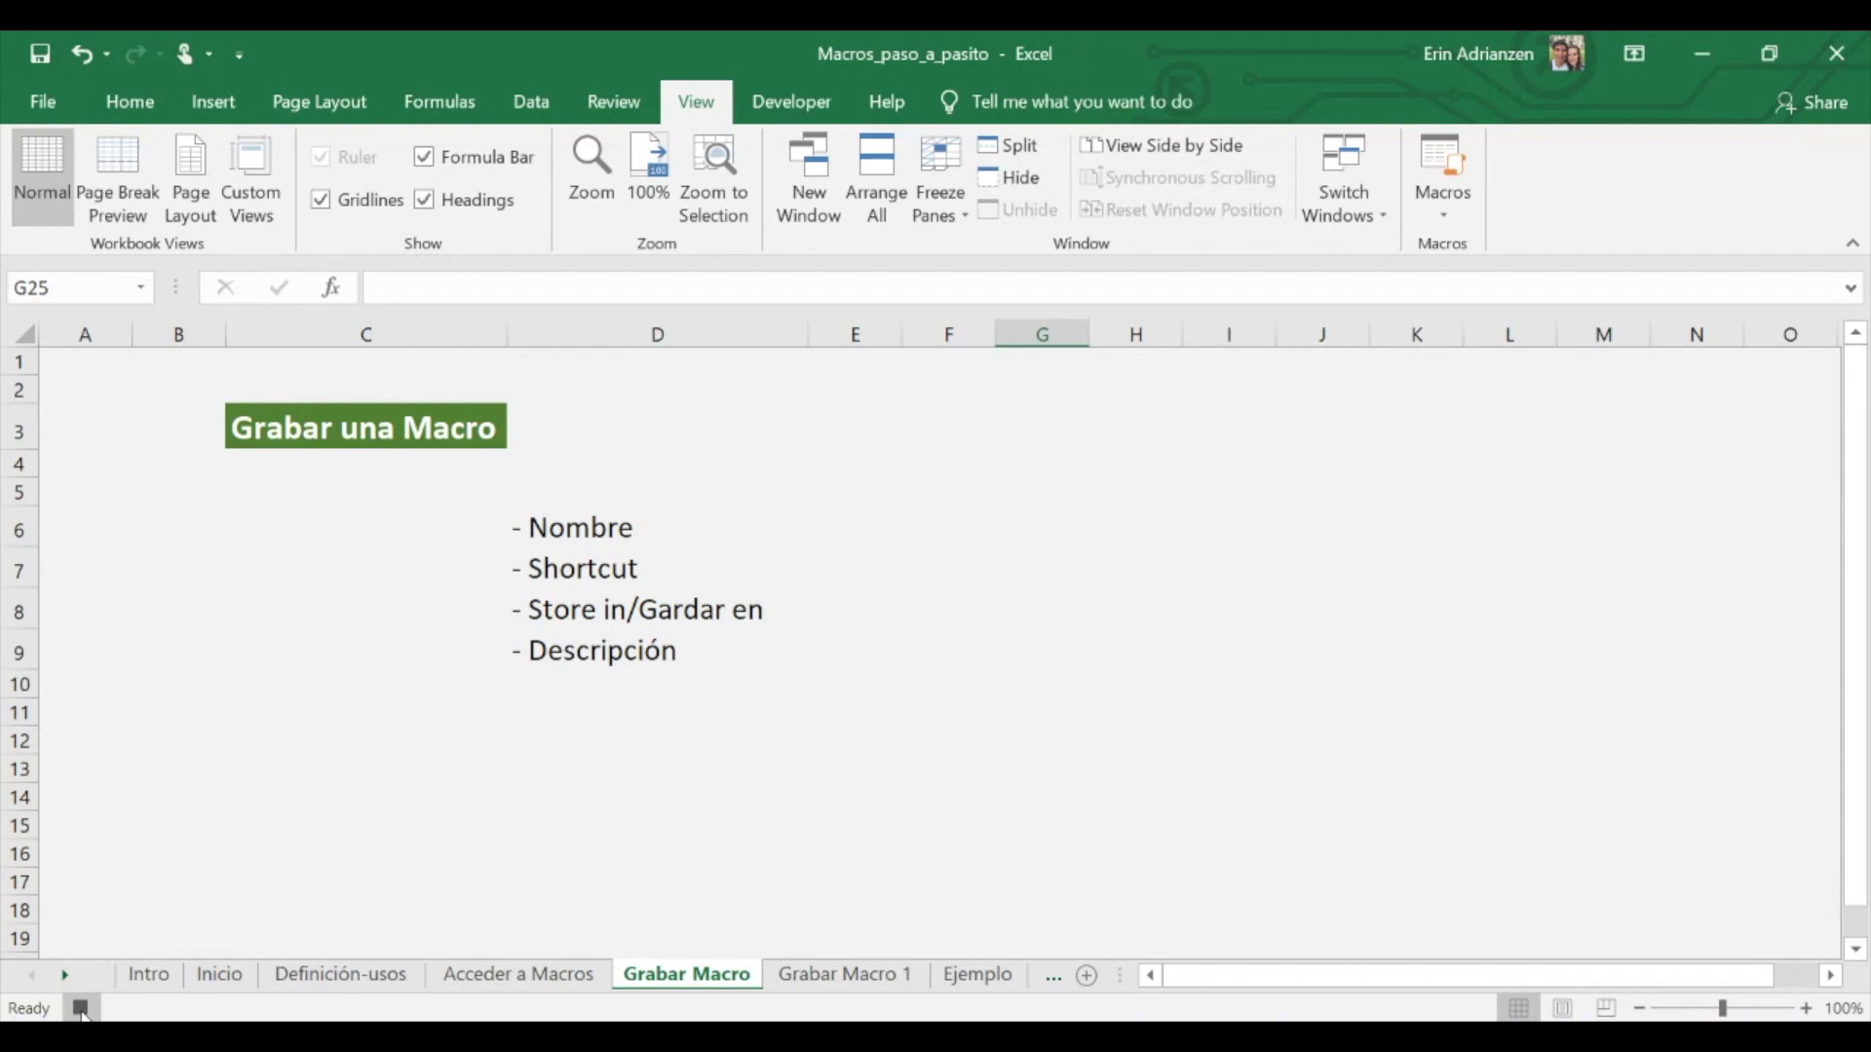
- Stop recording, check pruebamacros in the View Macros list, then move to Grabar Macro 1
click(82, 1009)
click(81, 1009)
click(1442, 216)
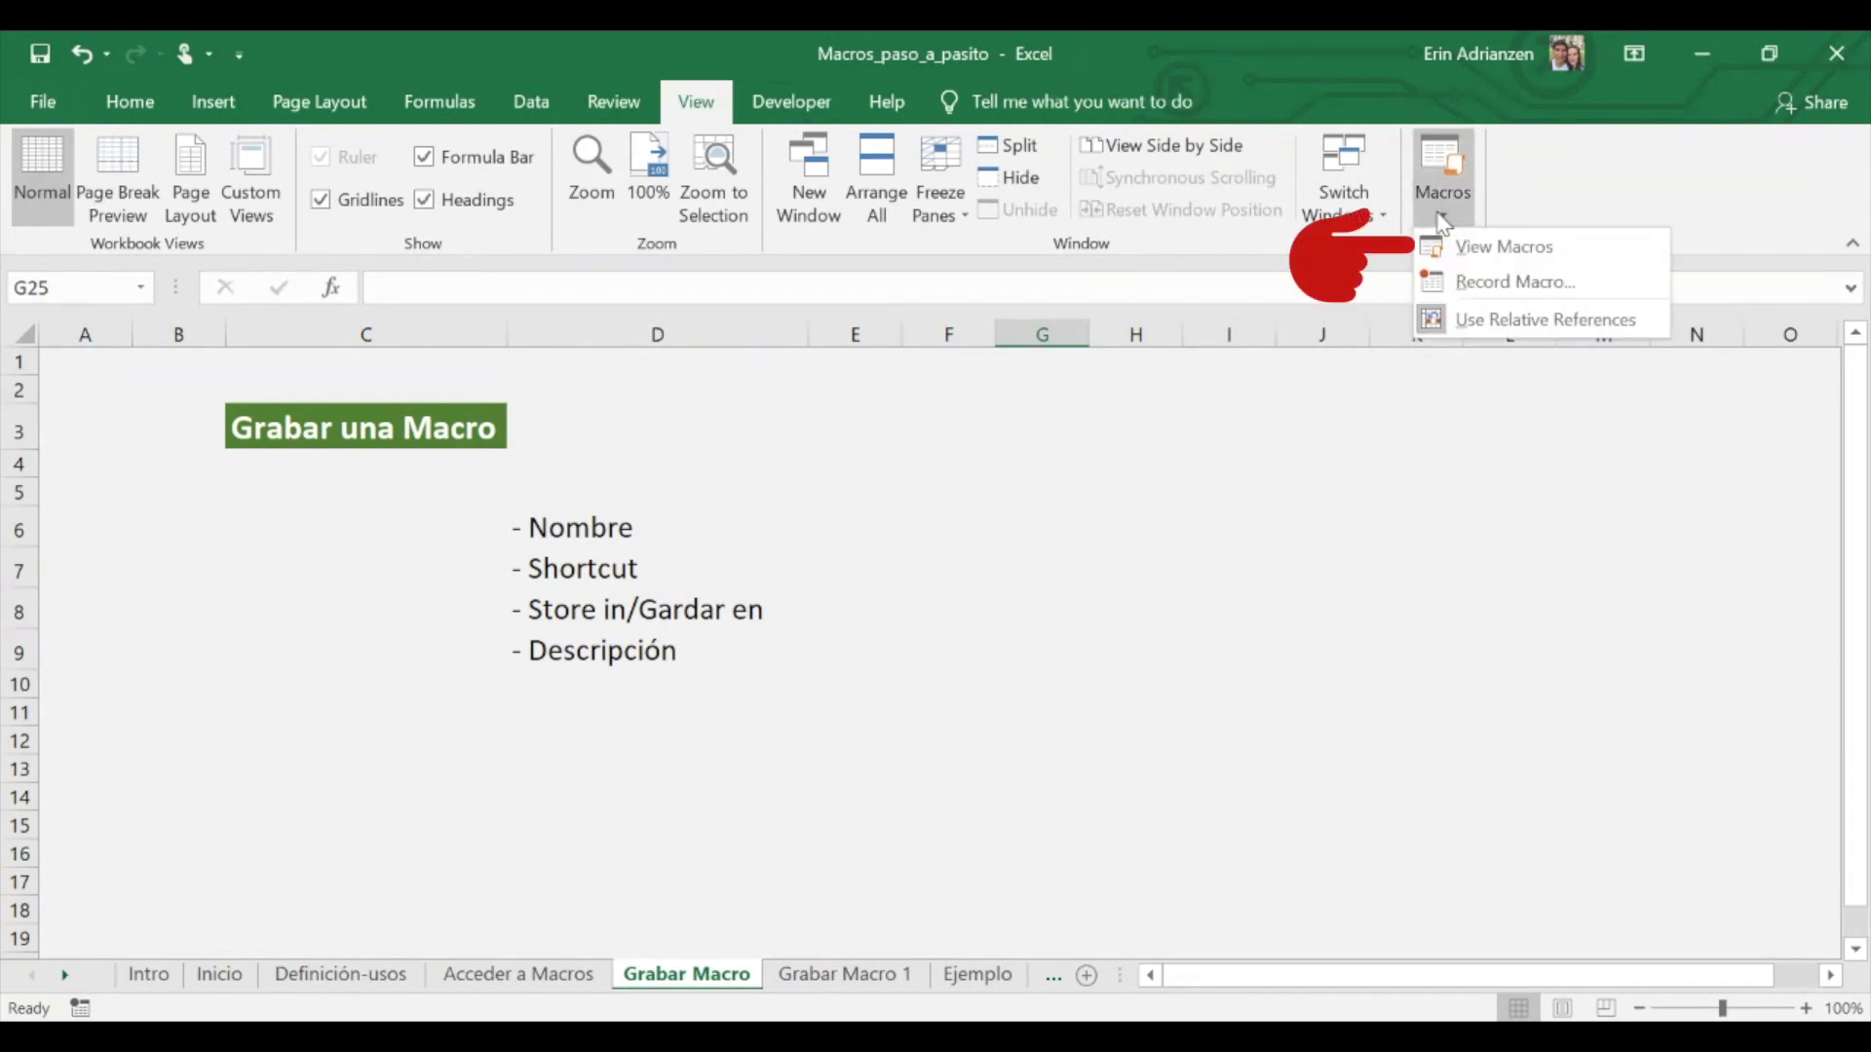
click(1498, 252)
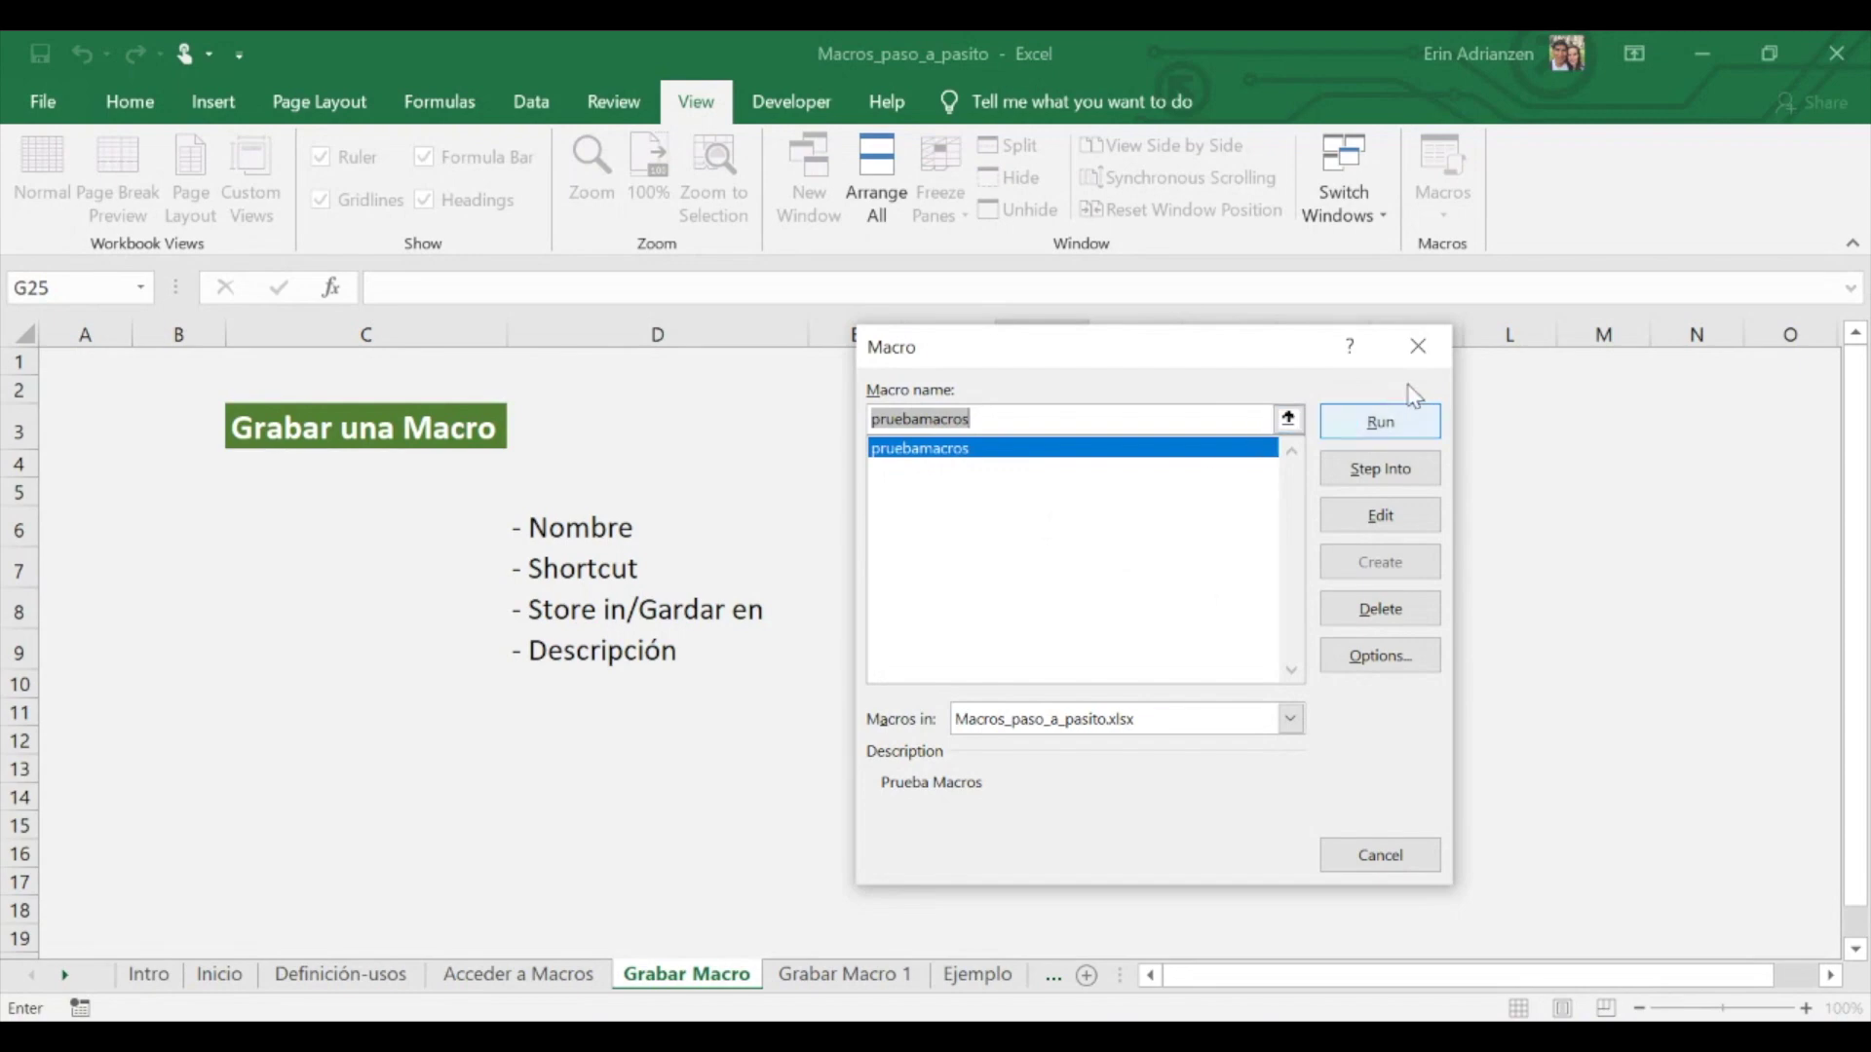
click(1377, 858)
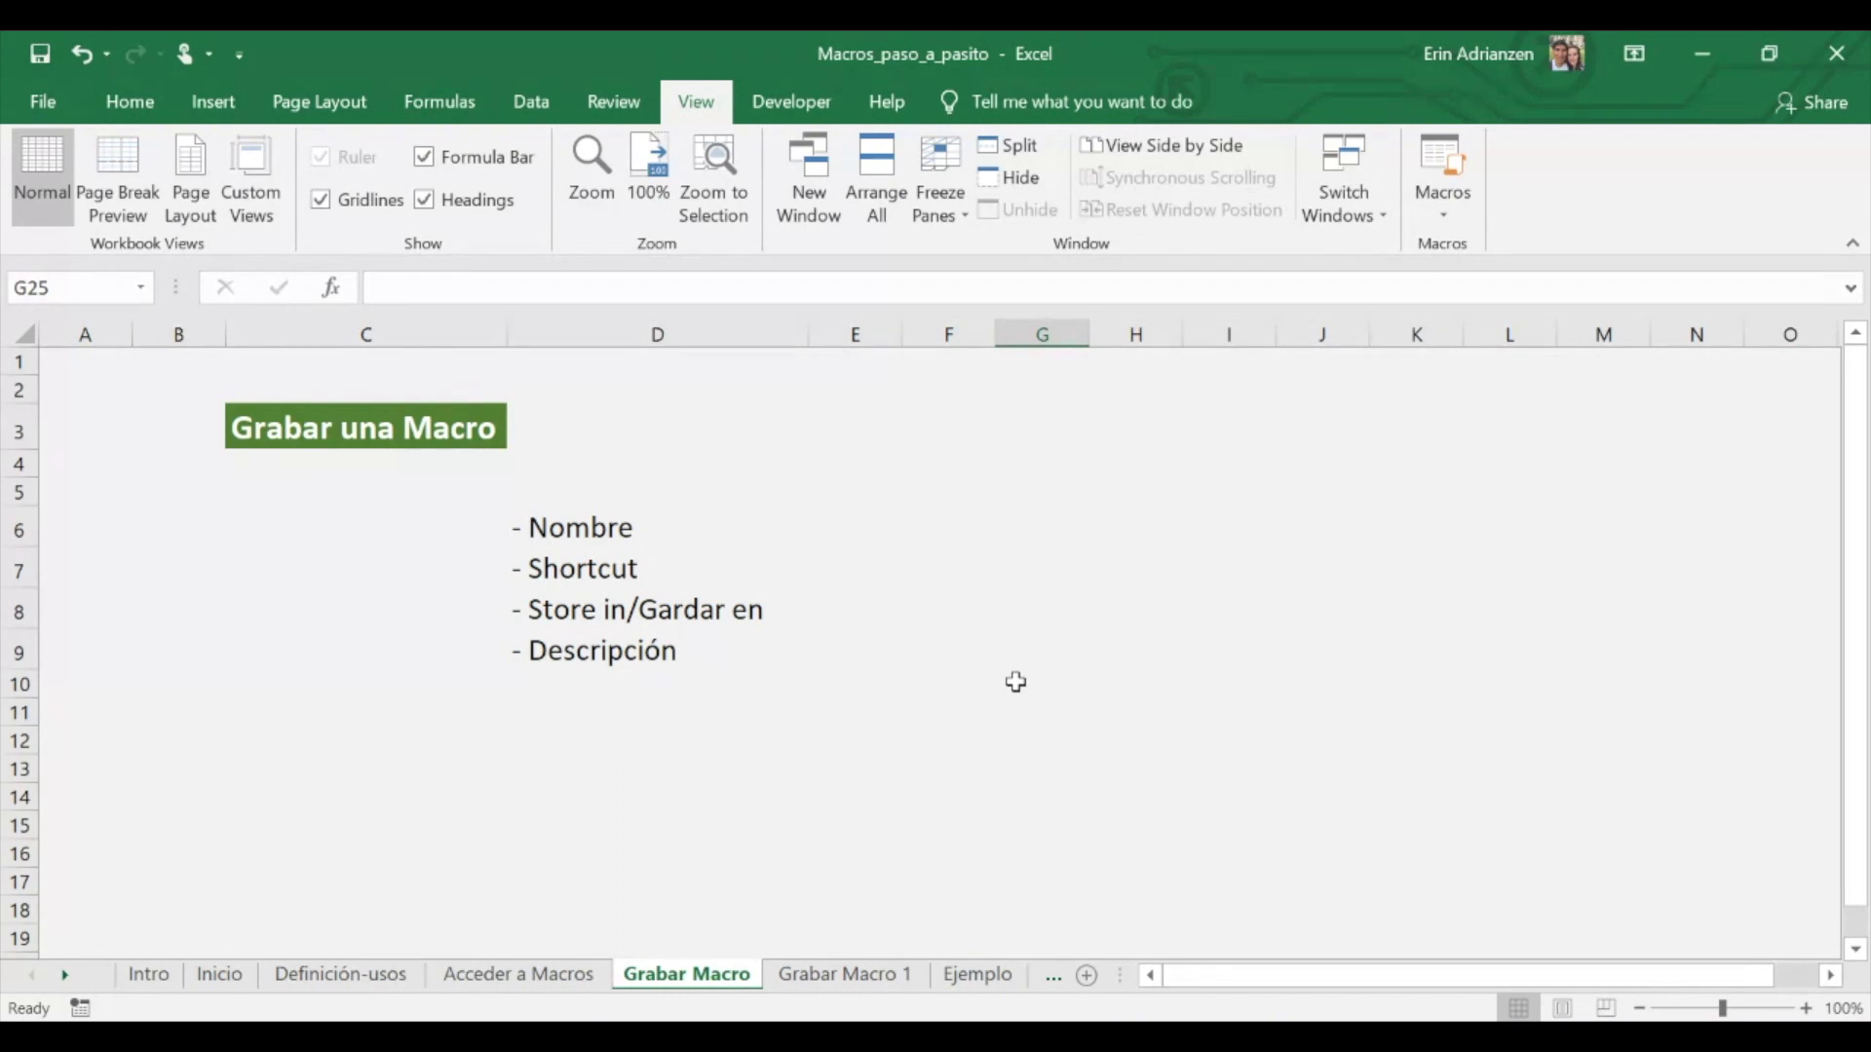
click(804, 974)
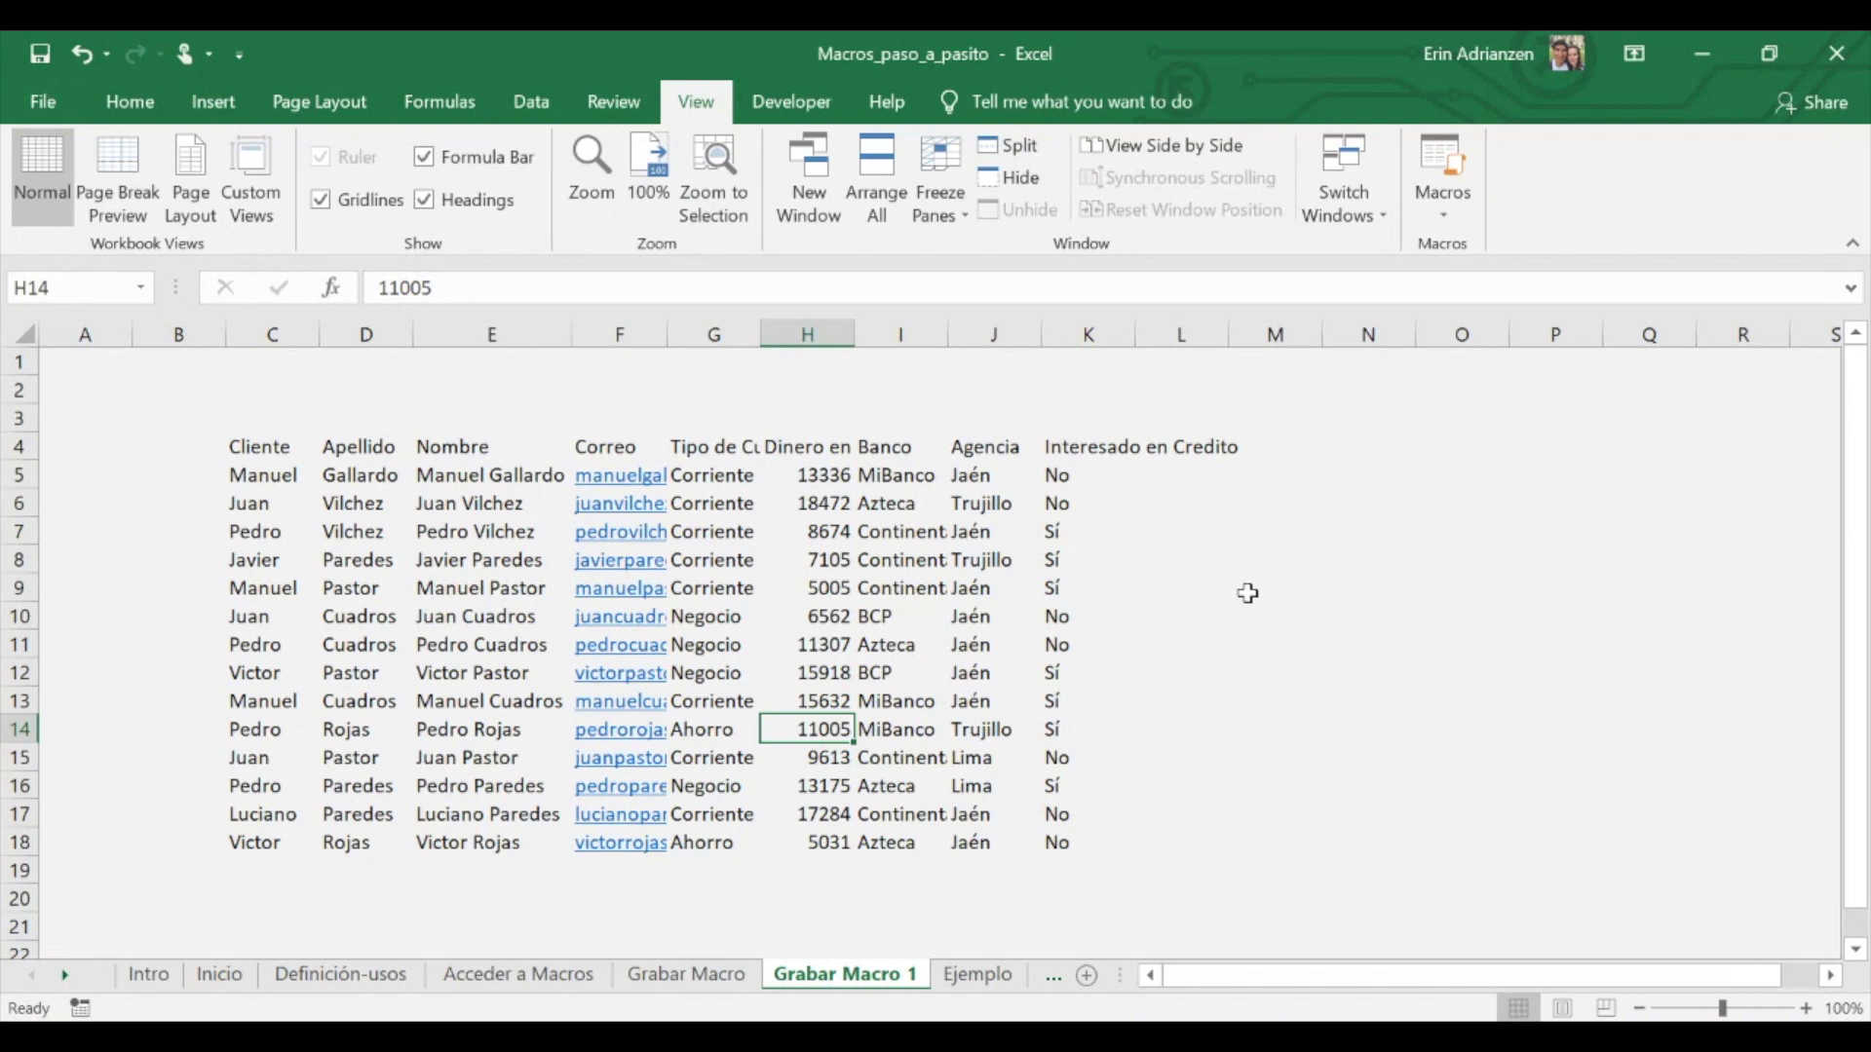
- Select the Cliente header in C4 and show the Macros dropdown options
click(279, 447)
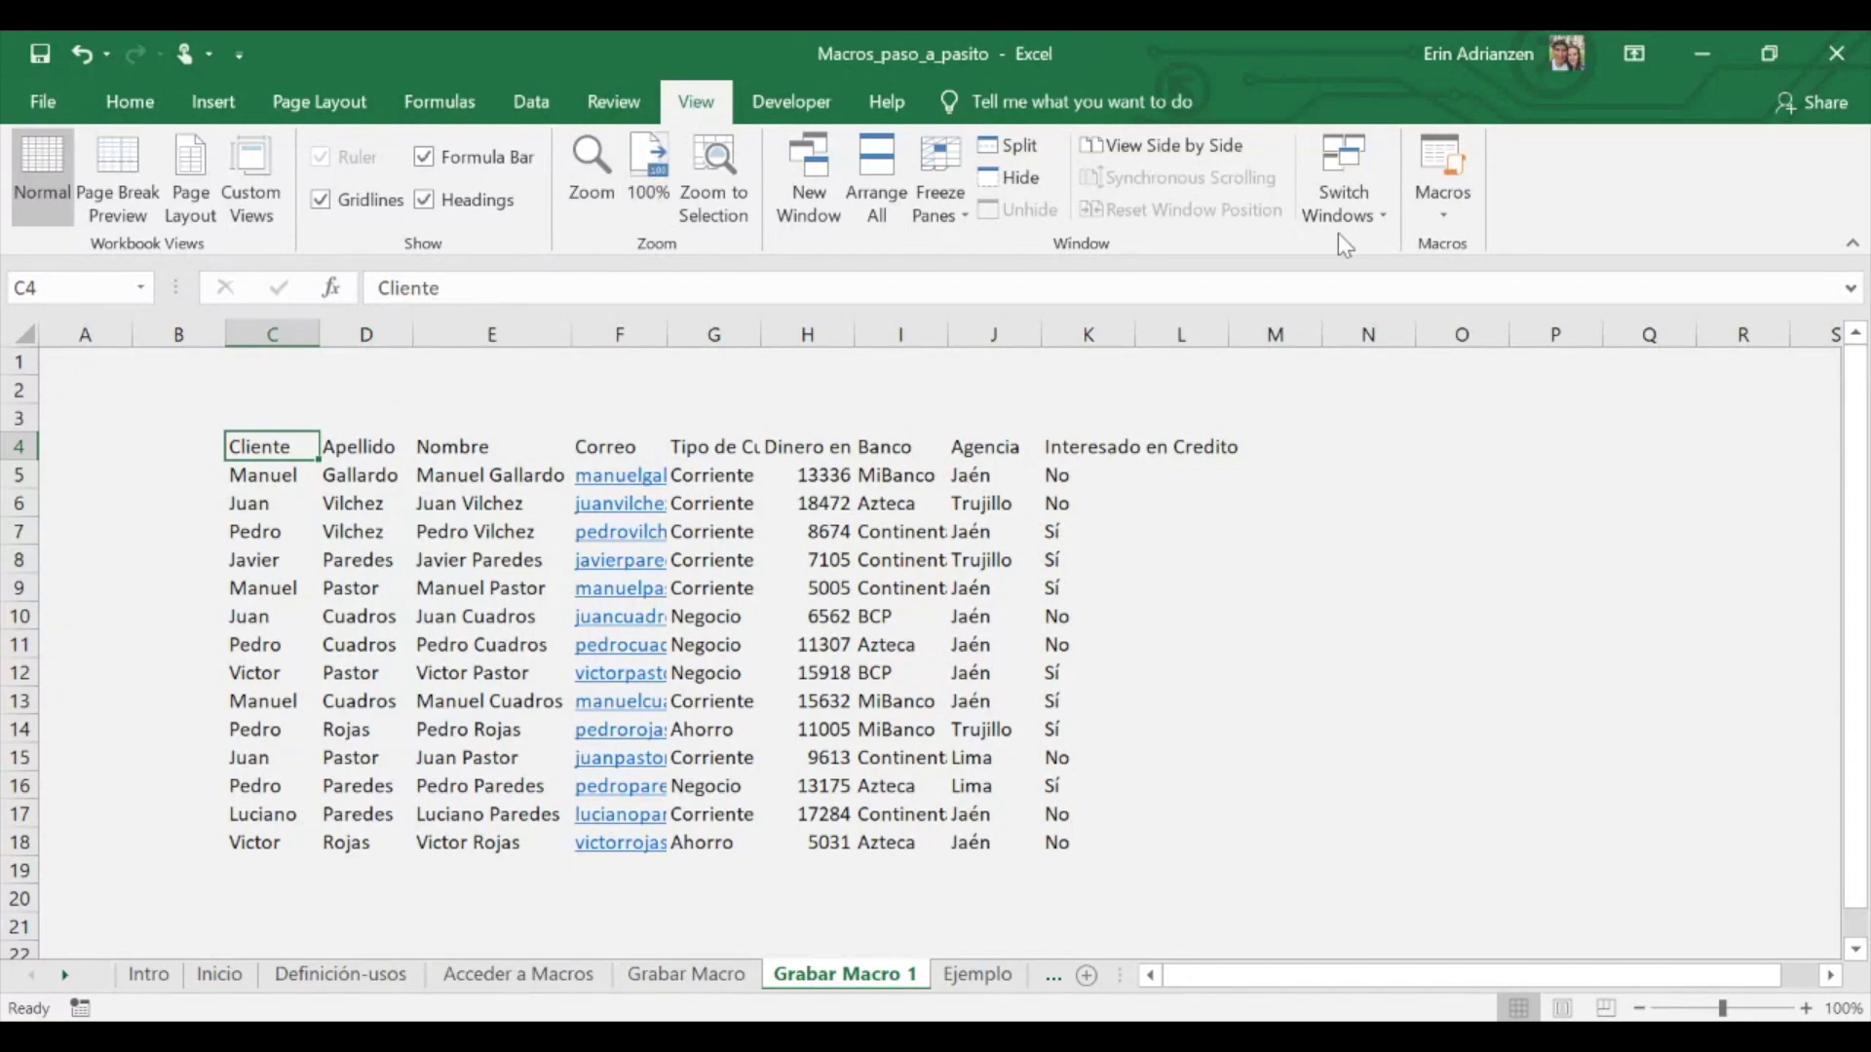
click(1442, 219)
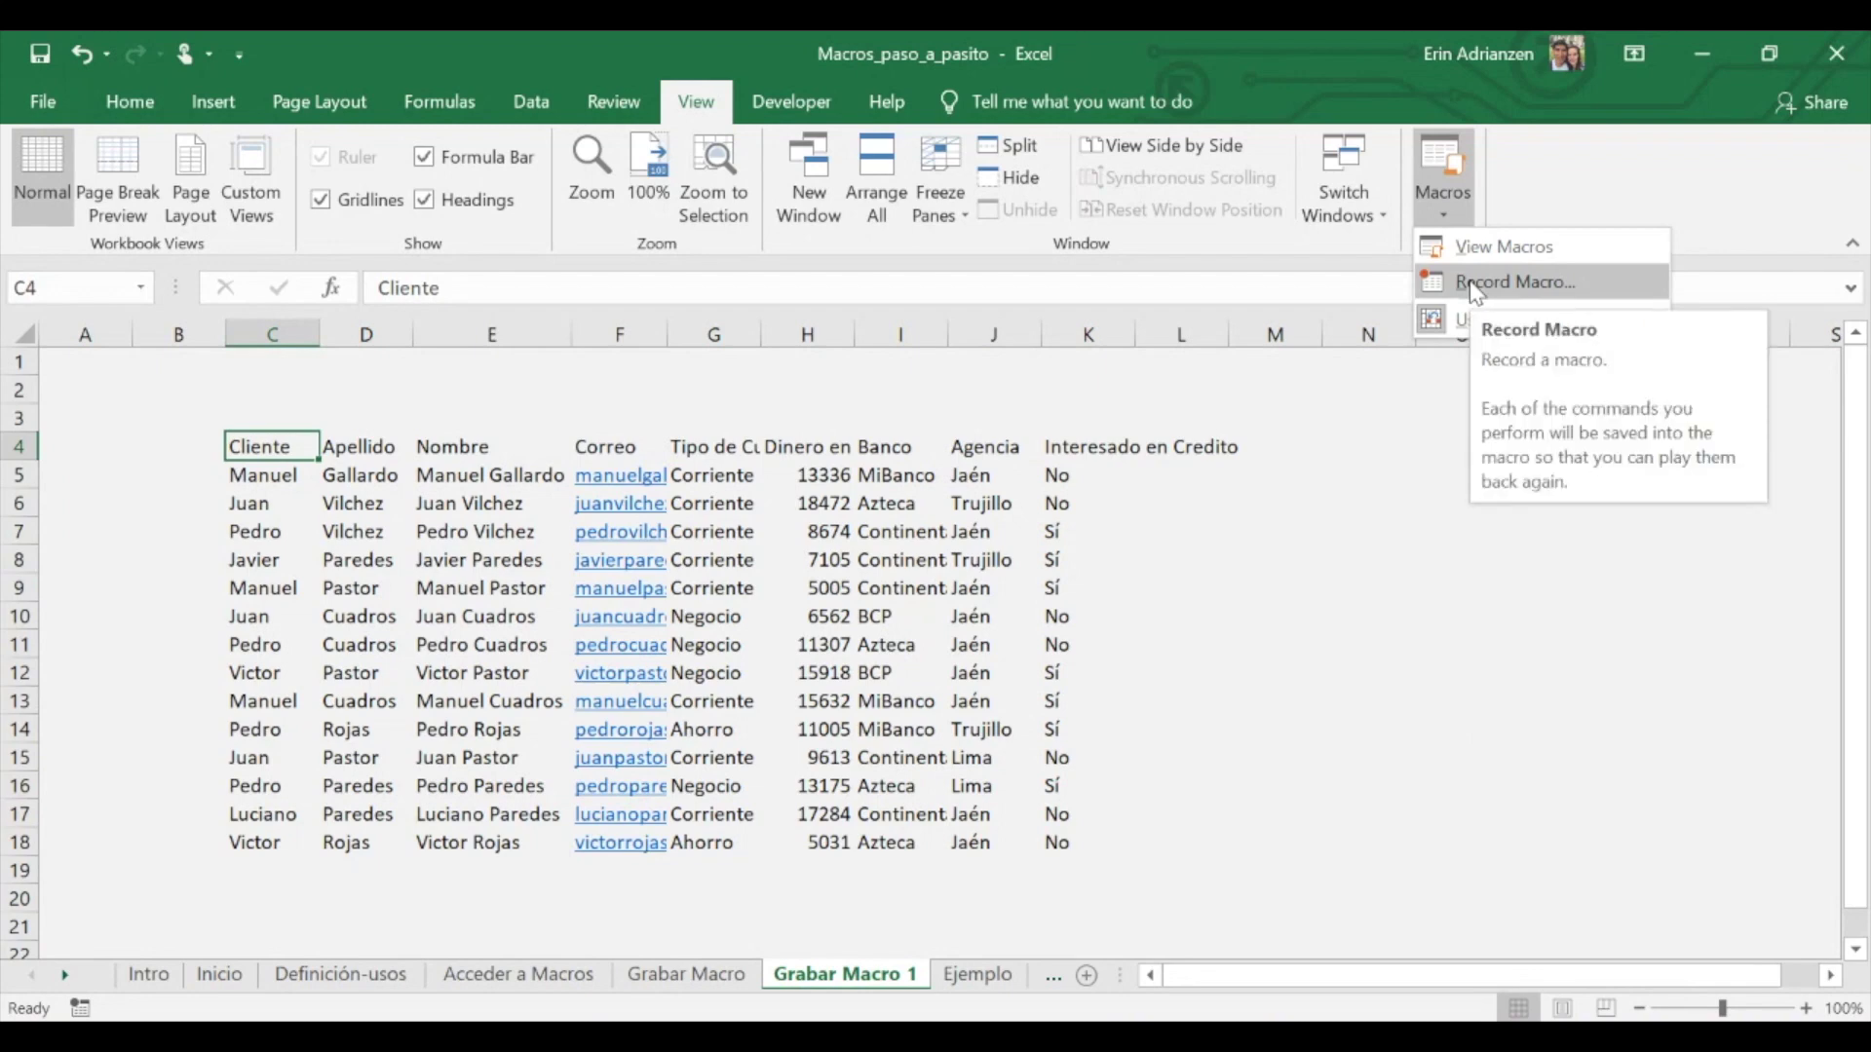
- Choose Record Macro to begin a new recording setup proposing the name Macro24
click(1477, 283)
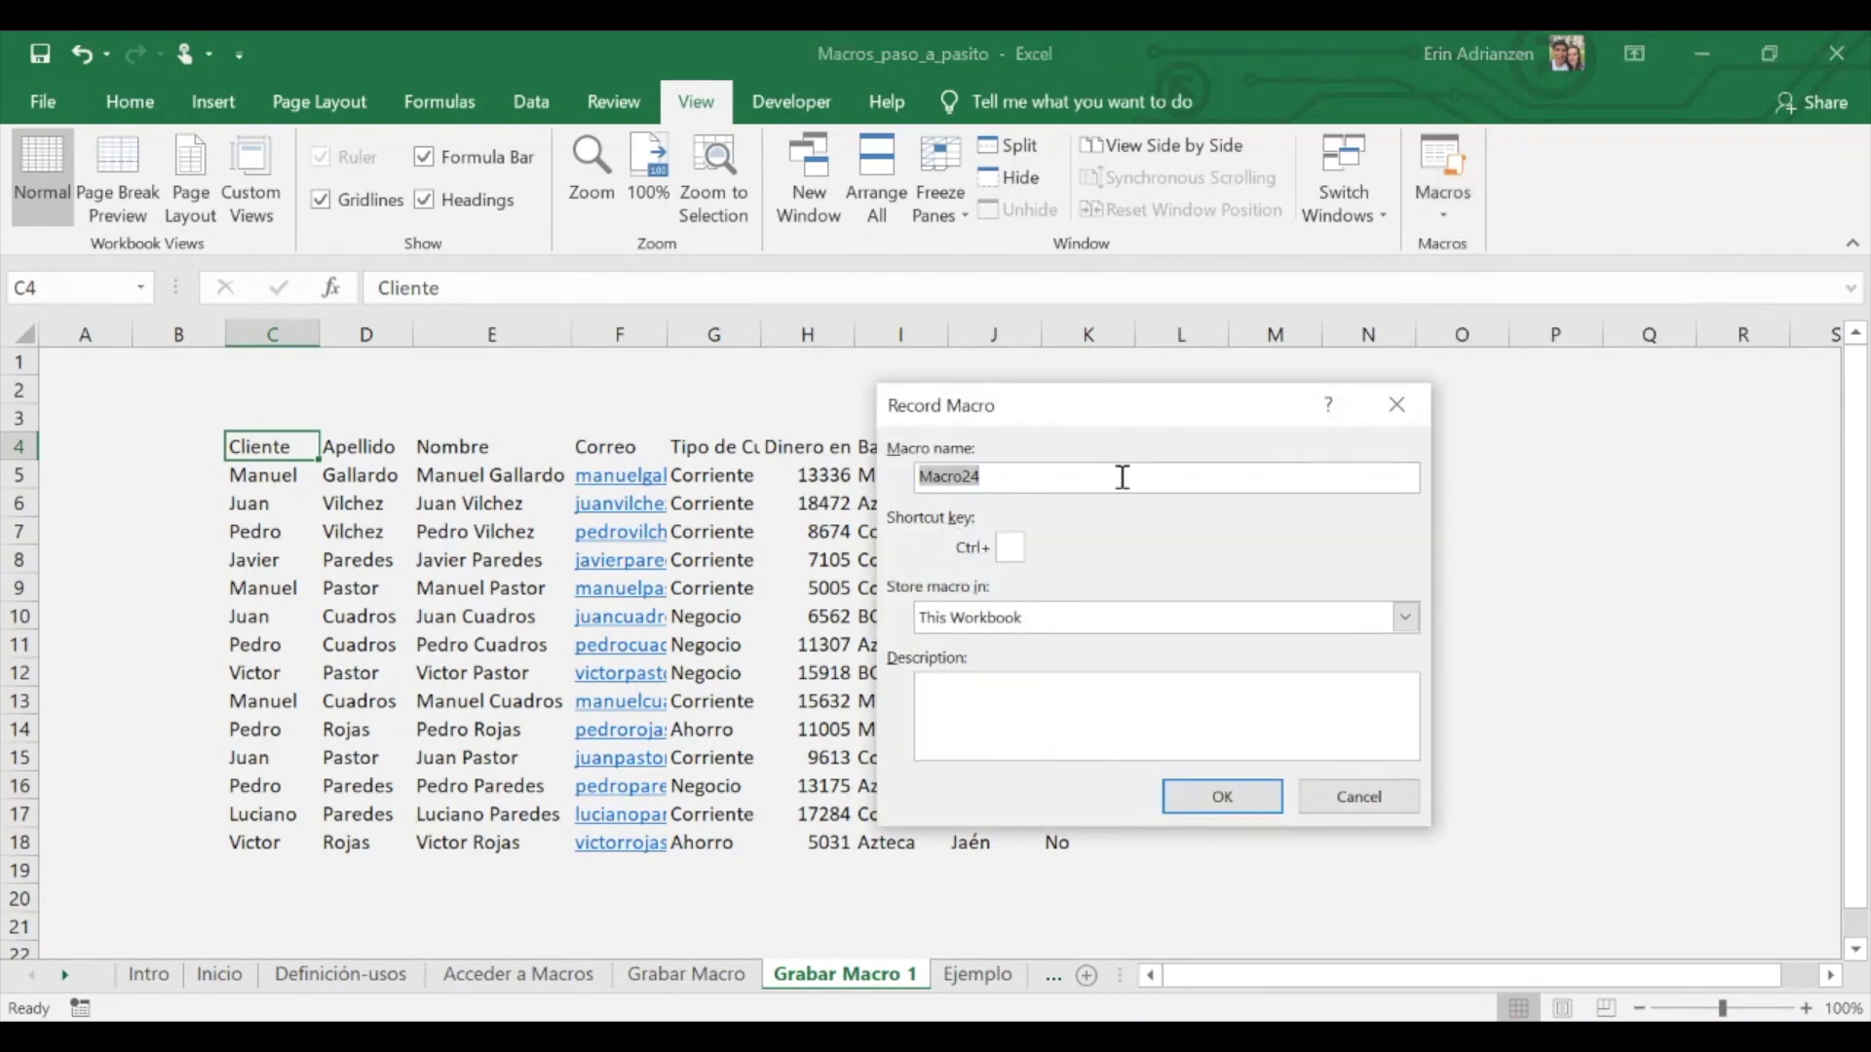
- Start recording a macro named tutorialmacros with shortcut Ctrl+Shift+L and description 'Tutorial paso a pasito'
key(BackSpace)
text(tutorialmacros)
key(Tab)
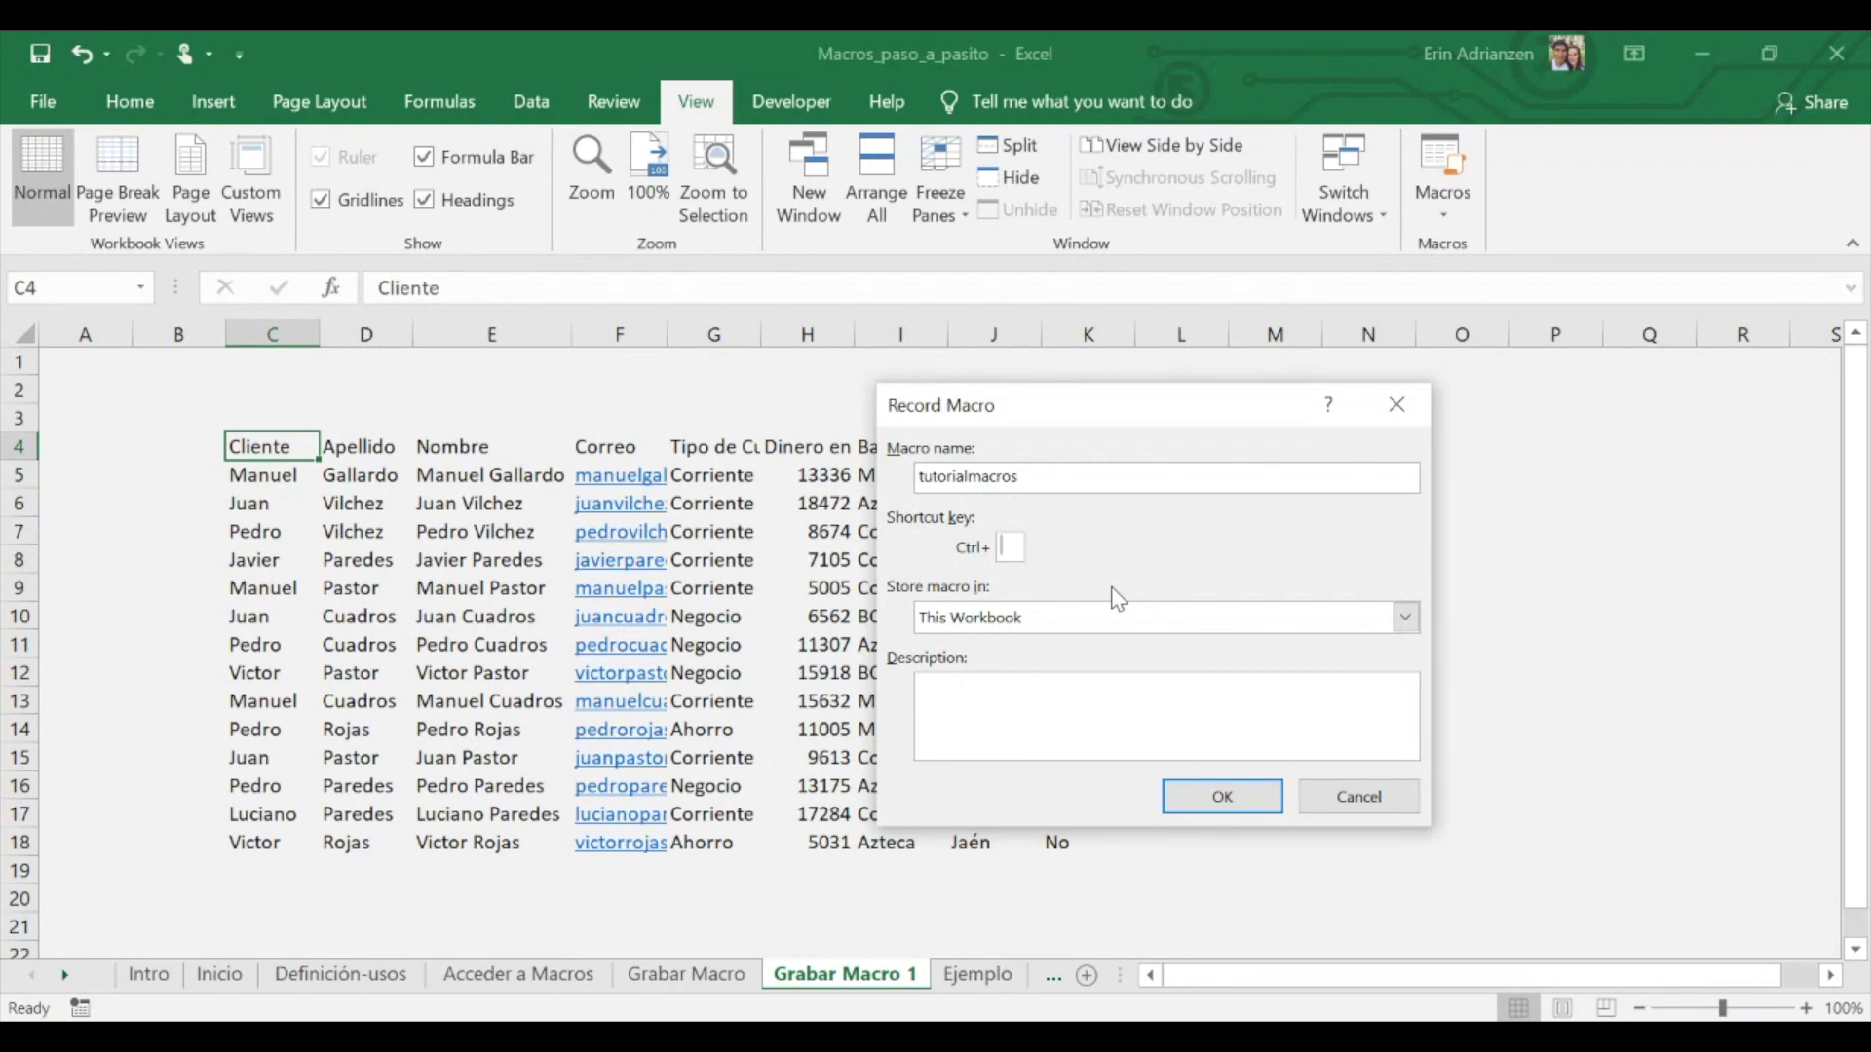
key(shift+l)
key(Tab)
click(997, 696)
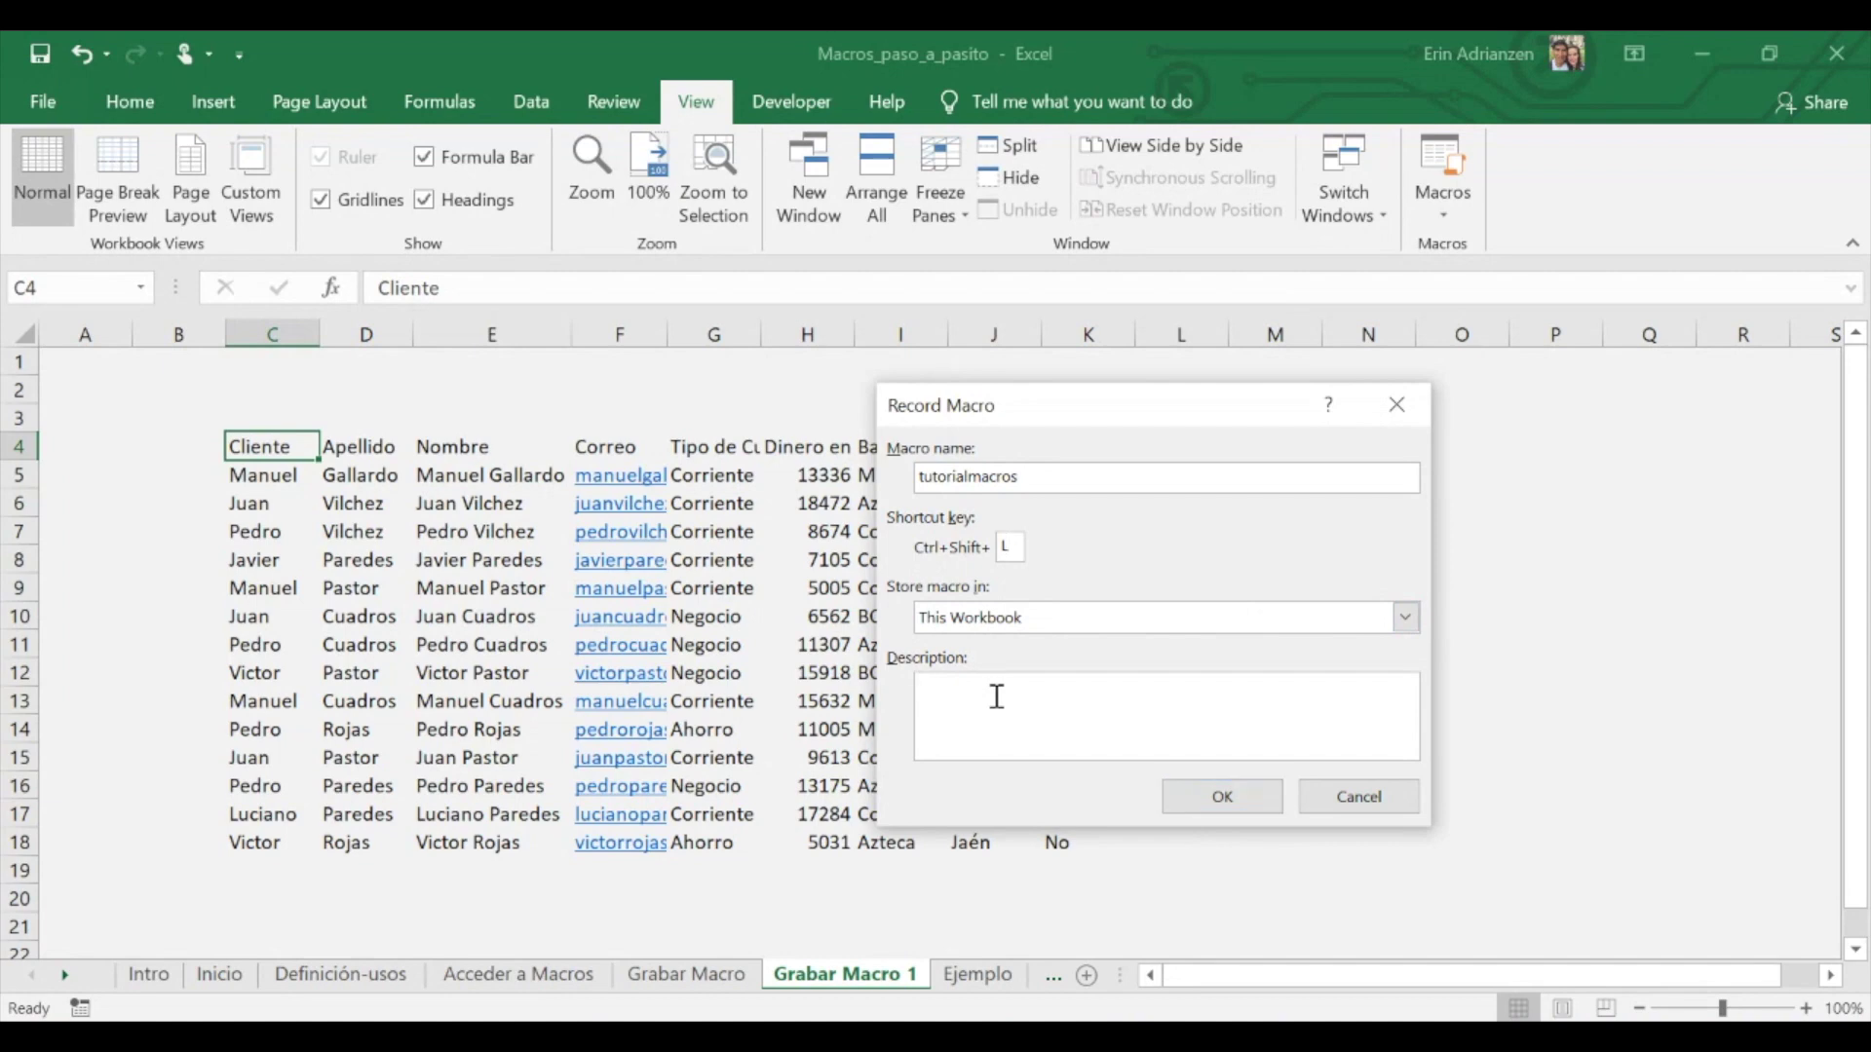
text(Tutorial paso a pasito)
click(1223, 800)
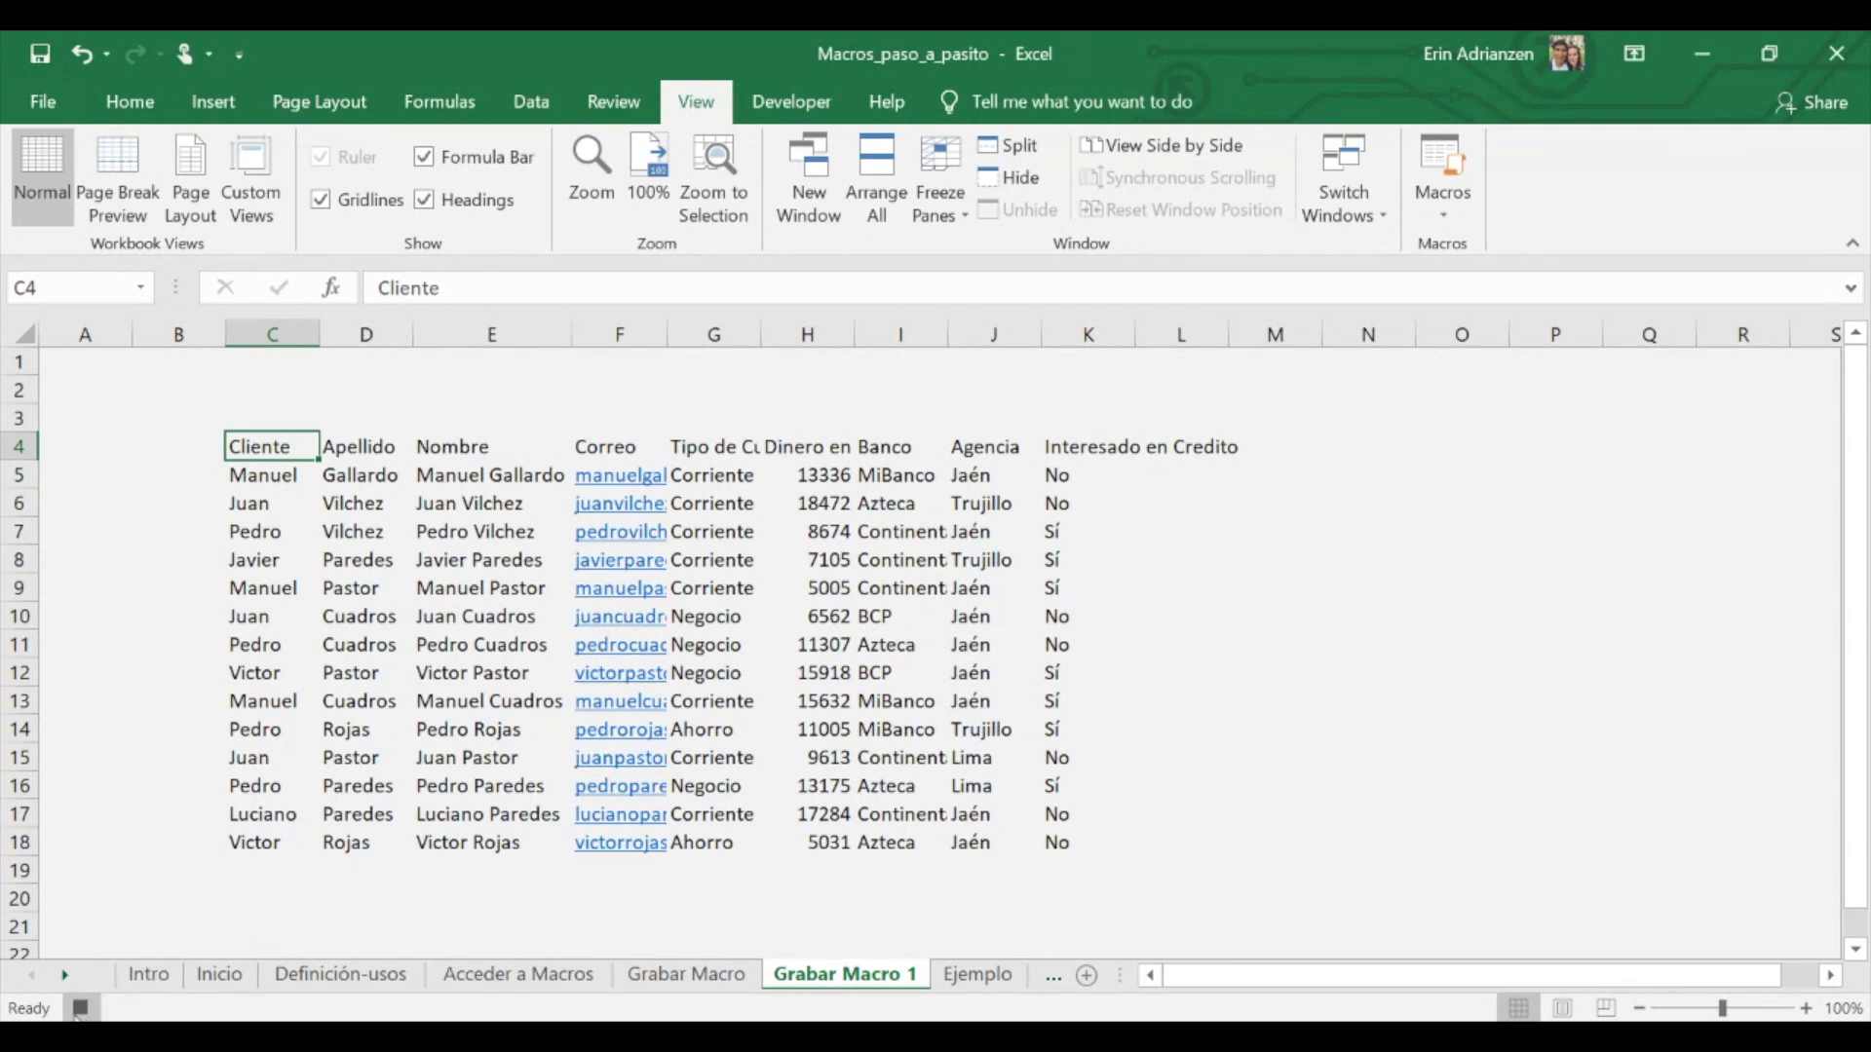
- Check the Macros options list, then select the whole client table C4:K18
click(1433, 213)
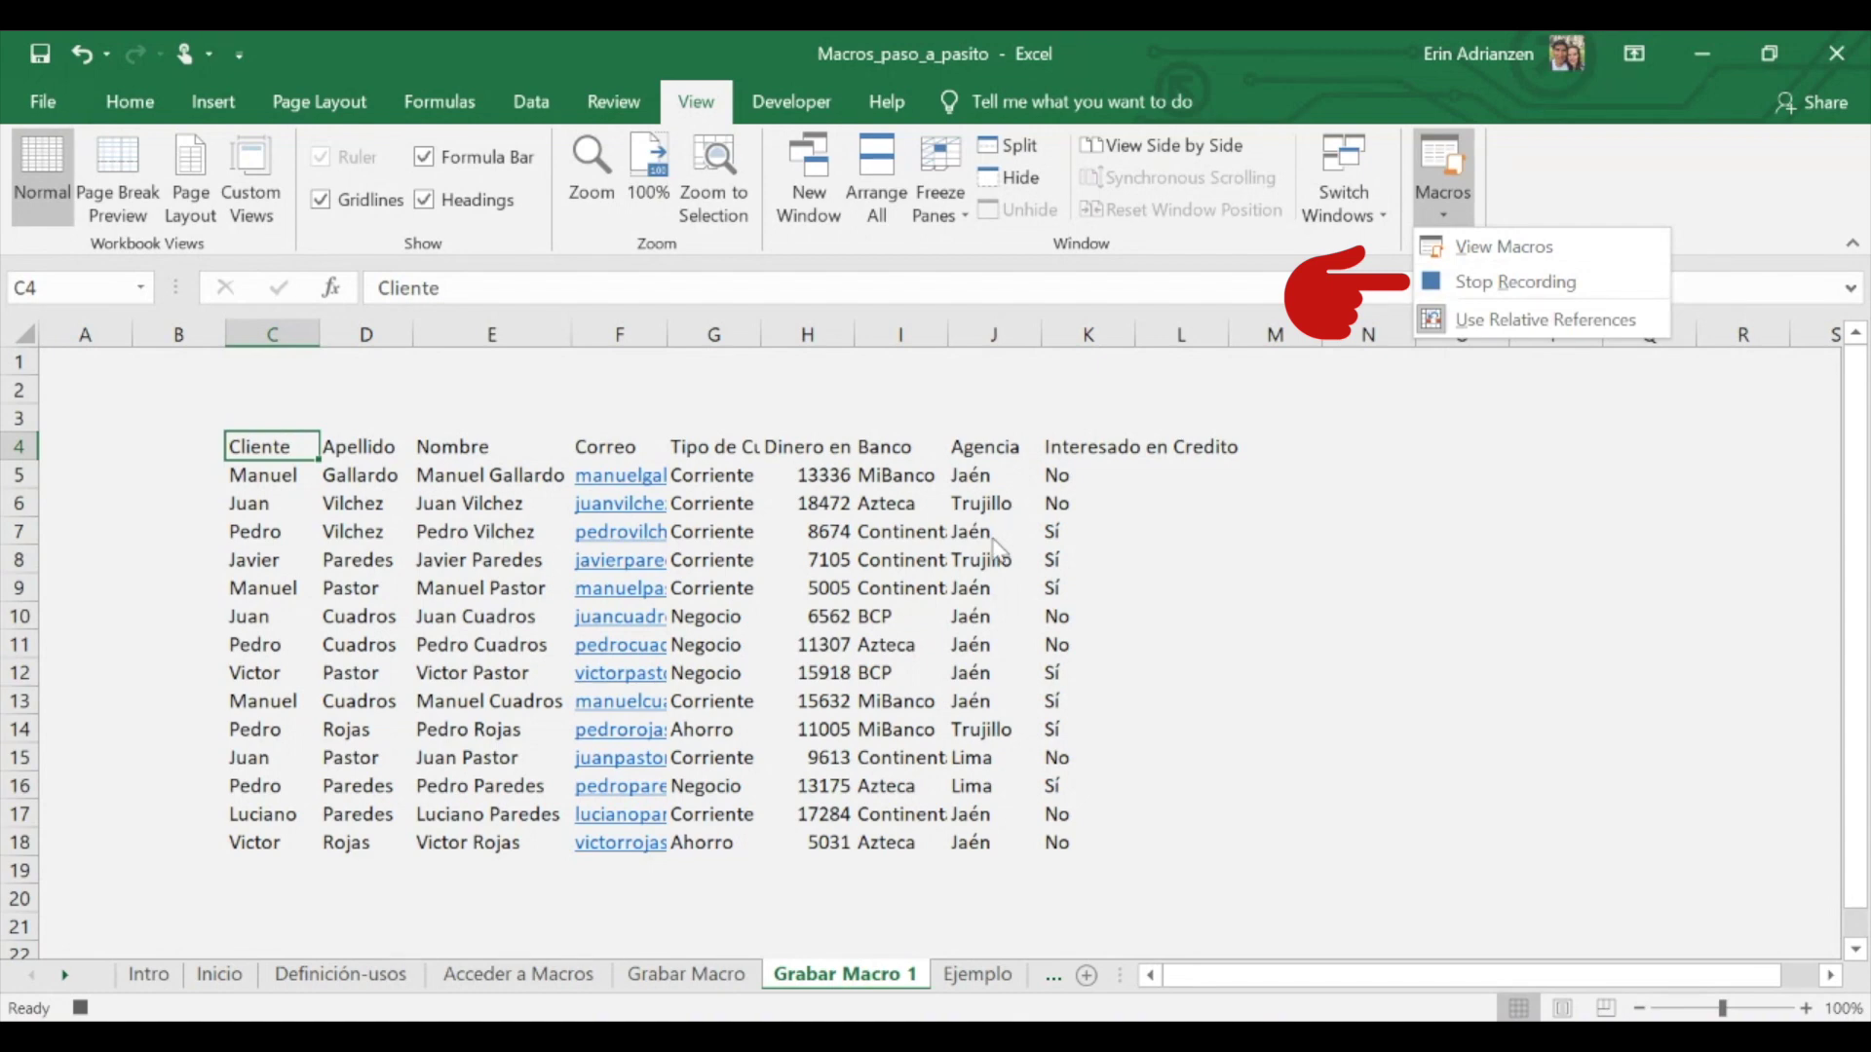
click(958, 382)
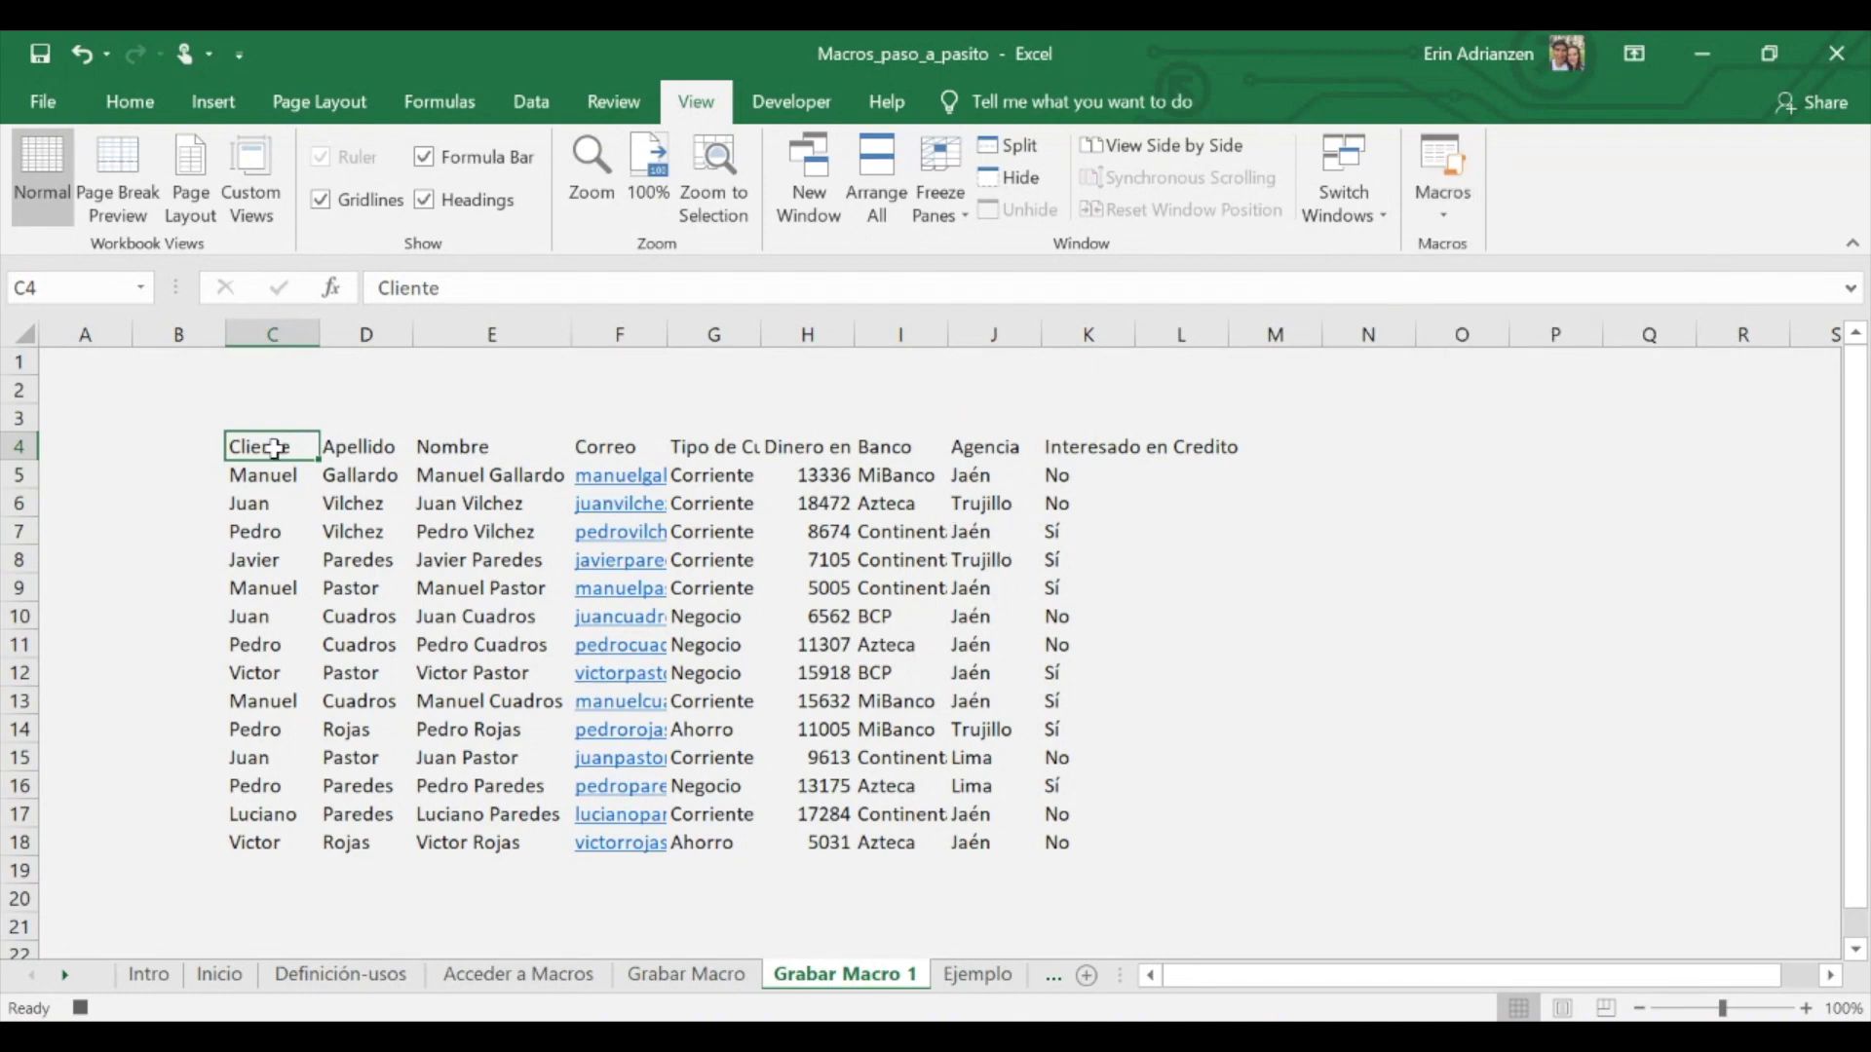
mouse_move(274, 448)
mouse_down()
mouse_move(1072, 634)
mouse_move(1059, 840)
mouse_up()
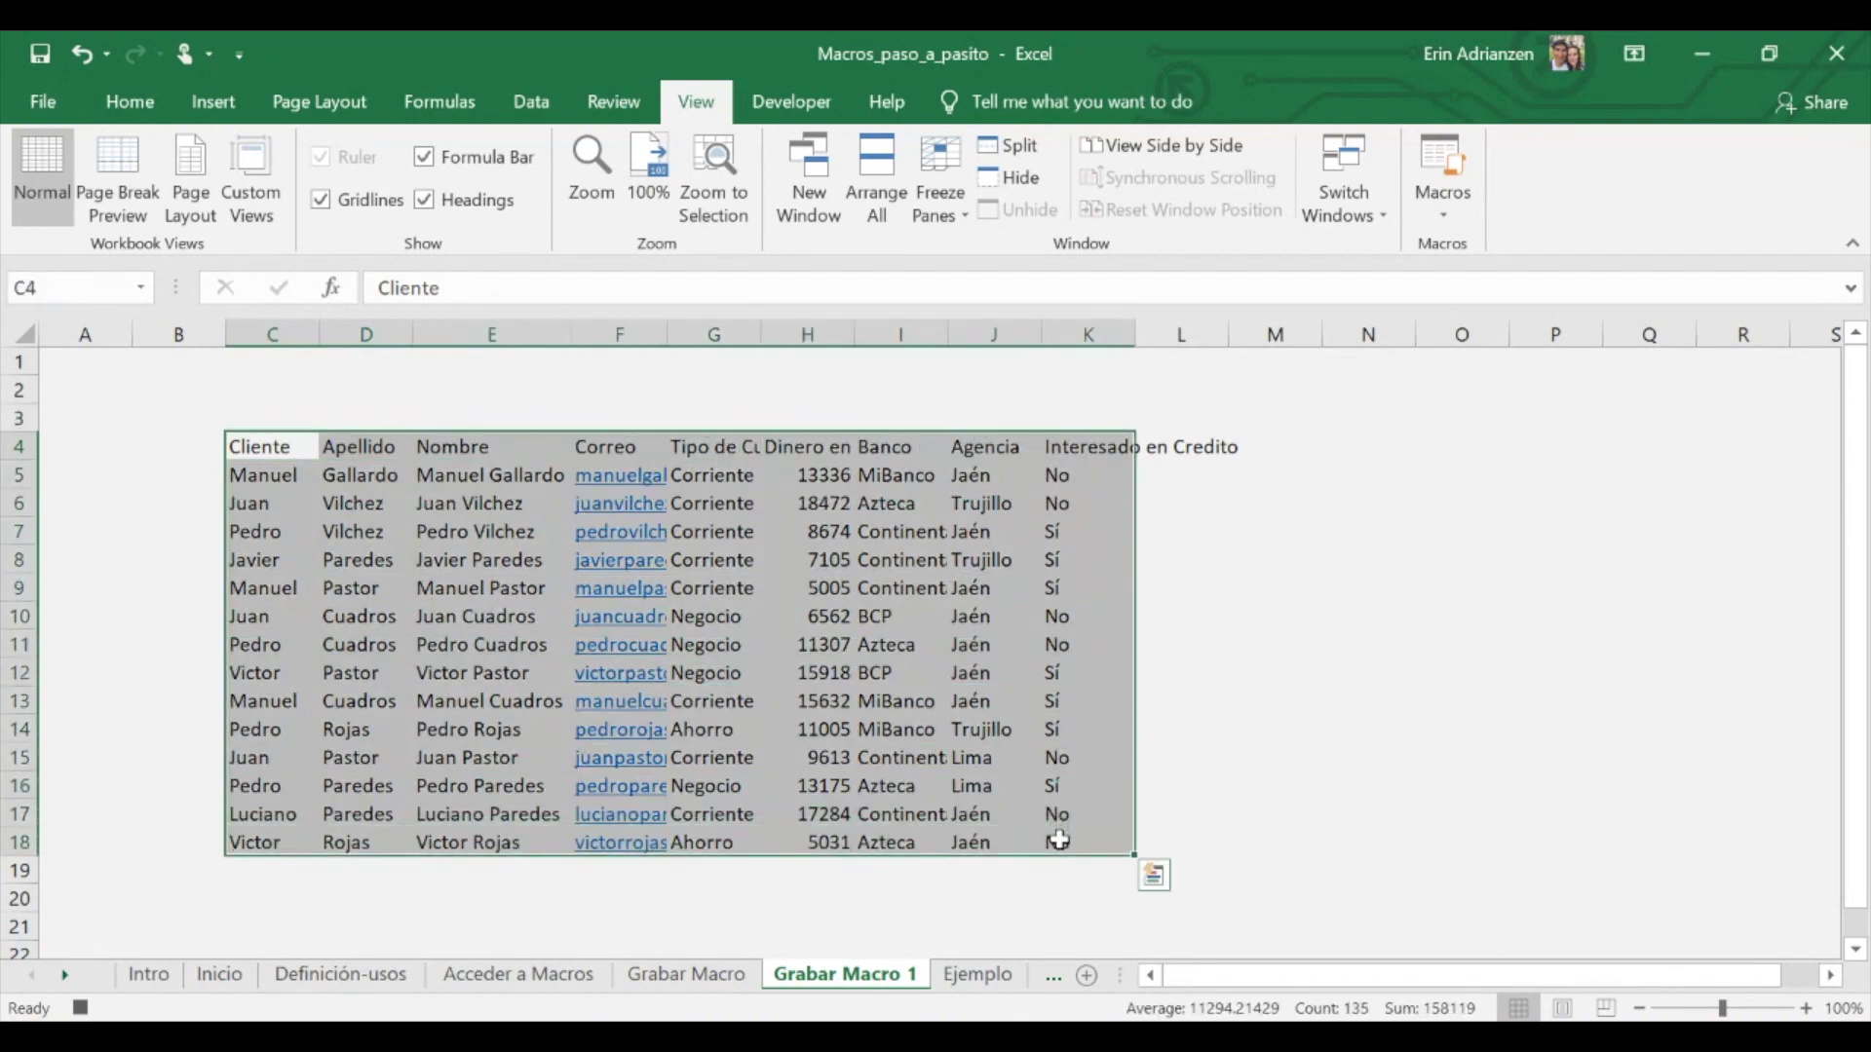
- Apply All Borders to every cell of the client table
click(128, 104)
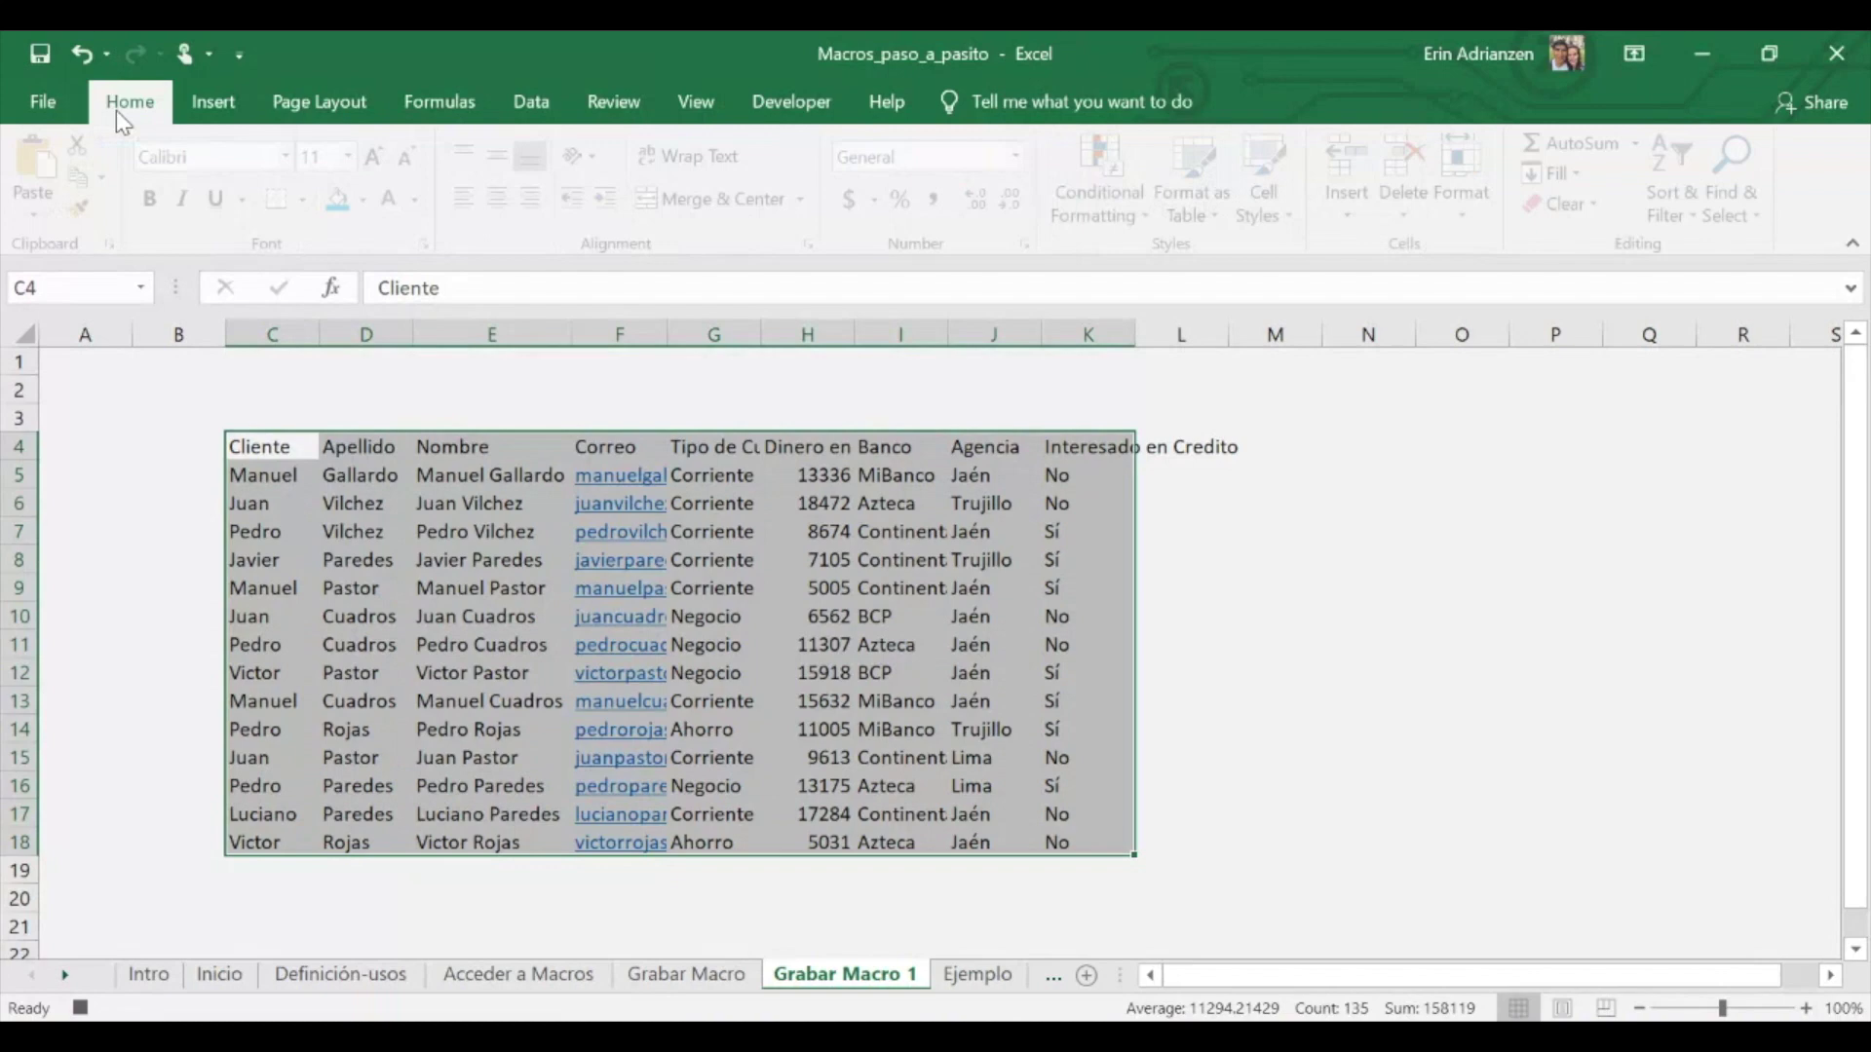
click(309, 199)
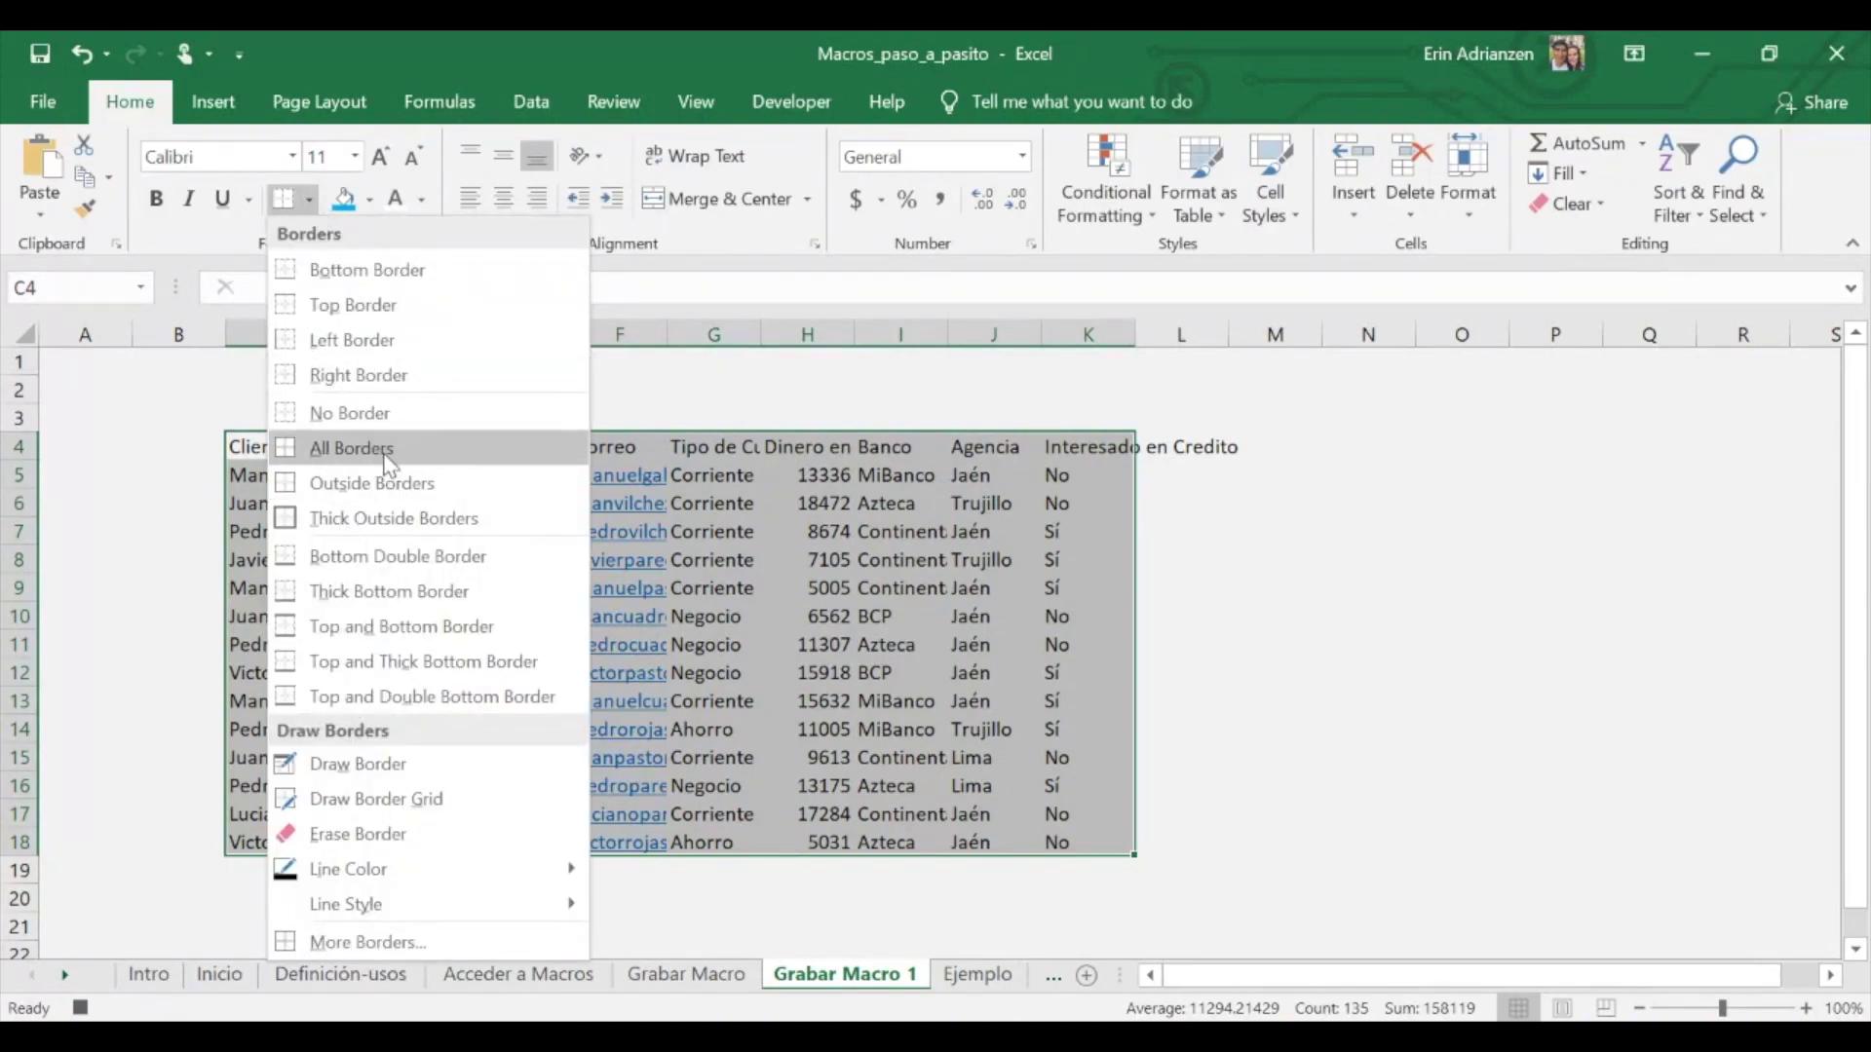
click(387, 454)
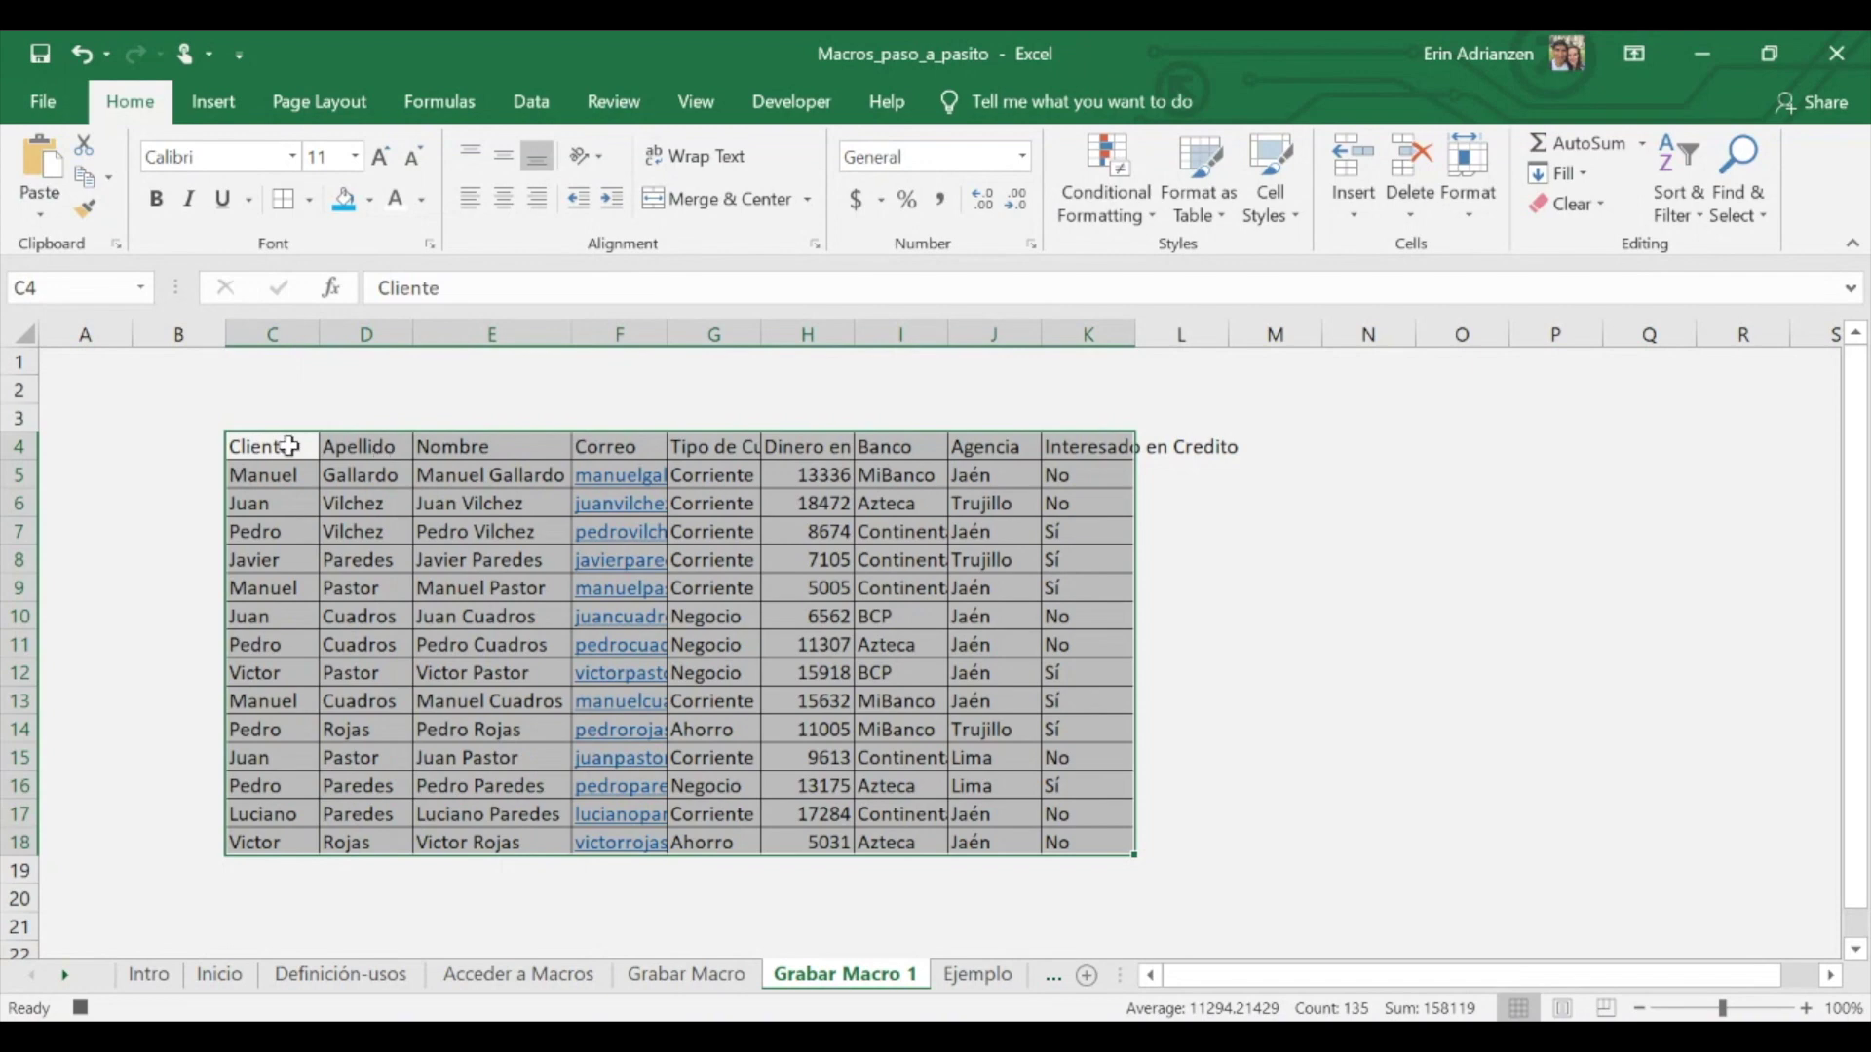
- Give the header row C4:K4 a blue fill with bold white text
drag(292, 447, 1098, 444)
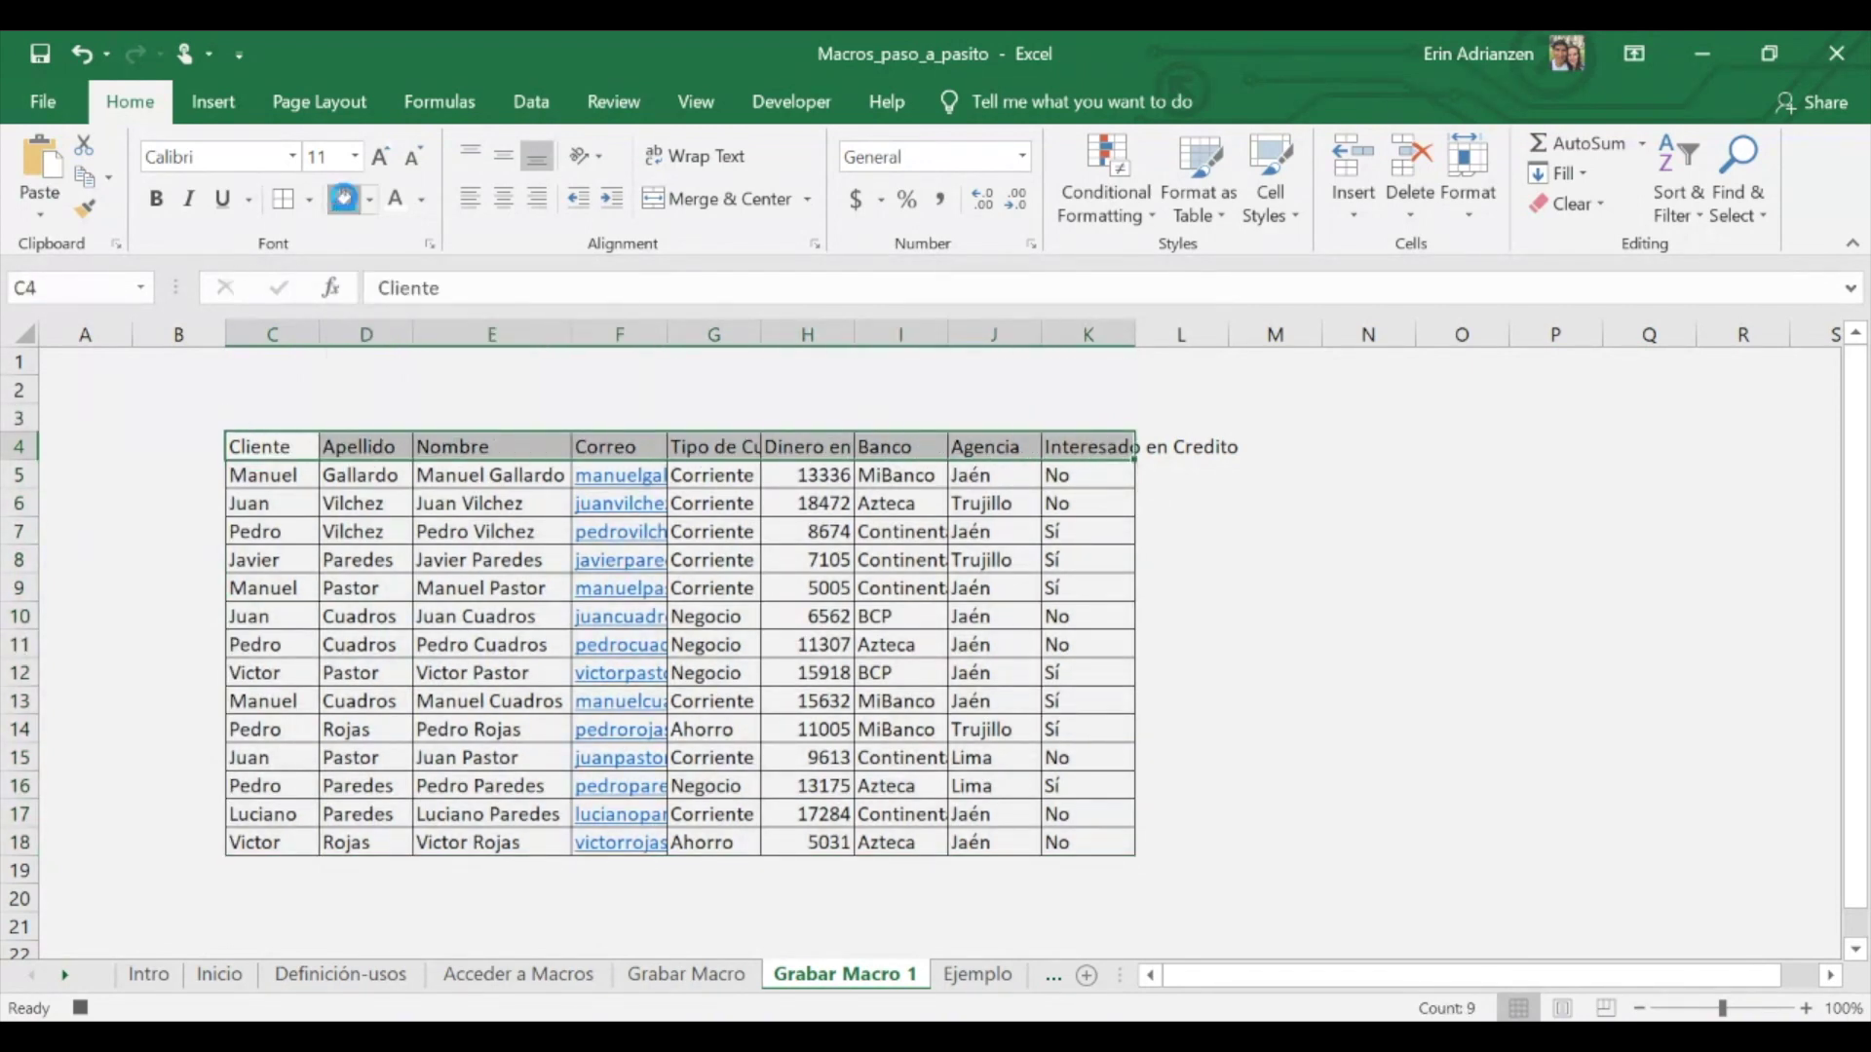
click(344, 202)
click(394, 200)
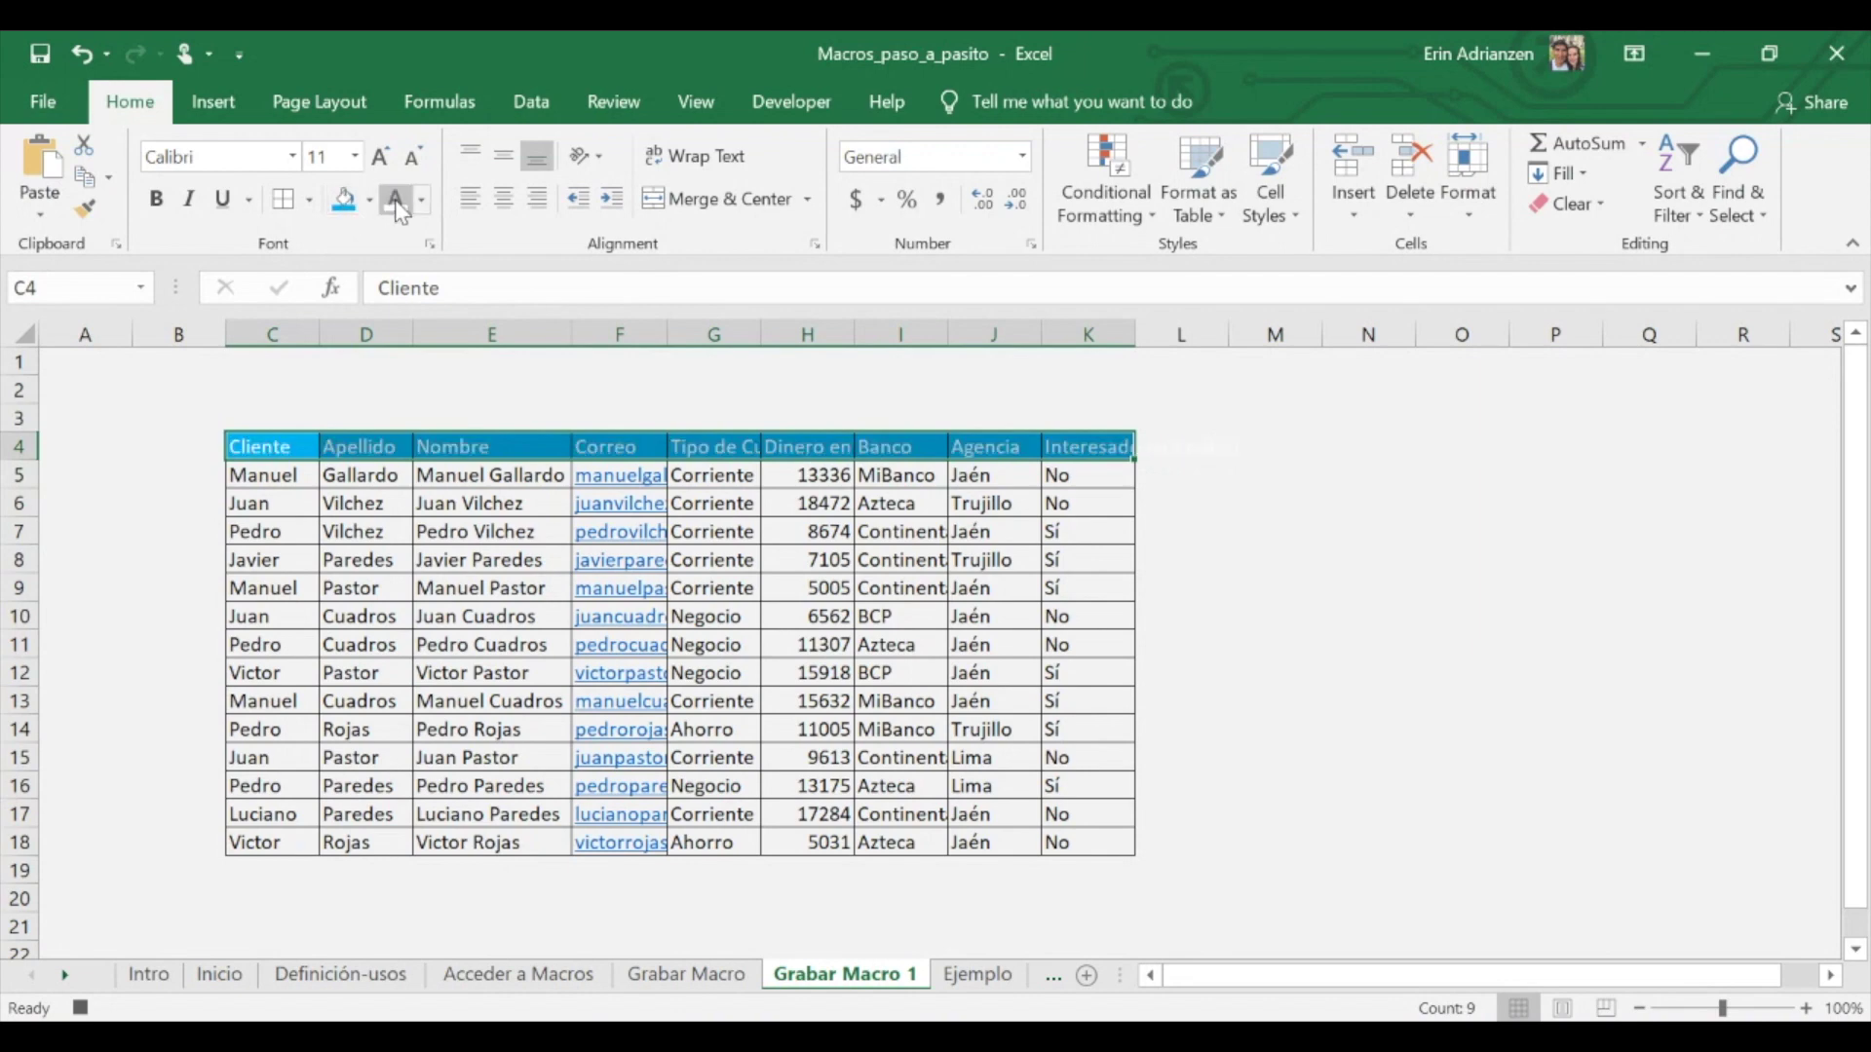
click(160, 202)
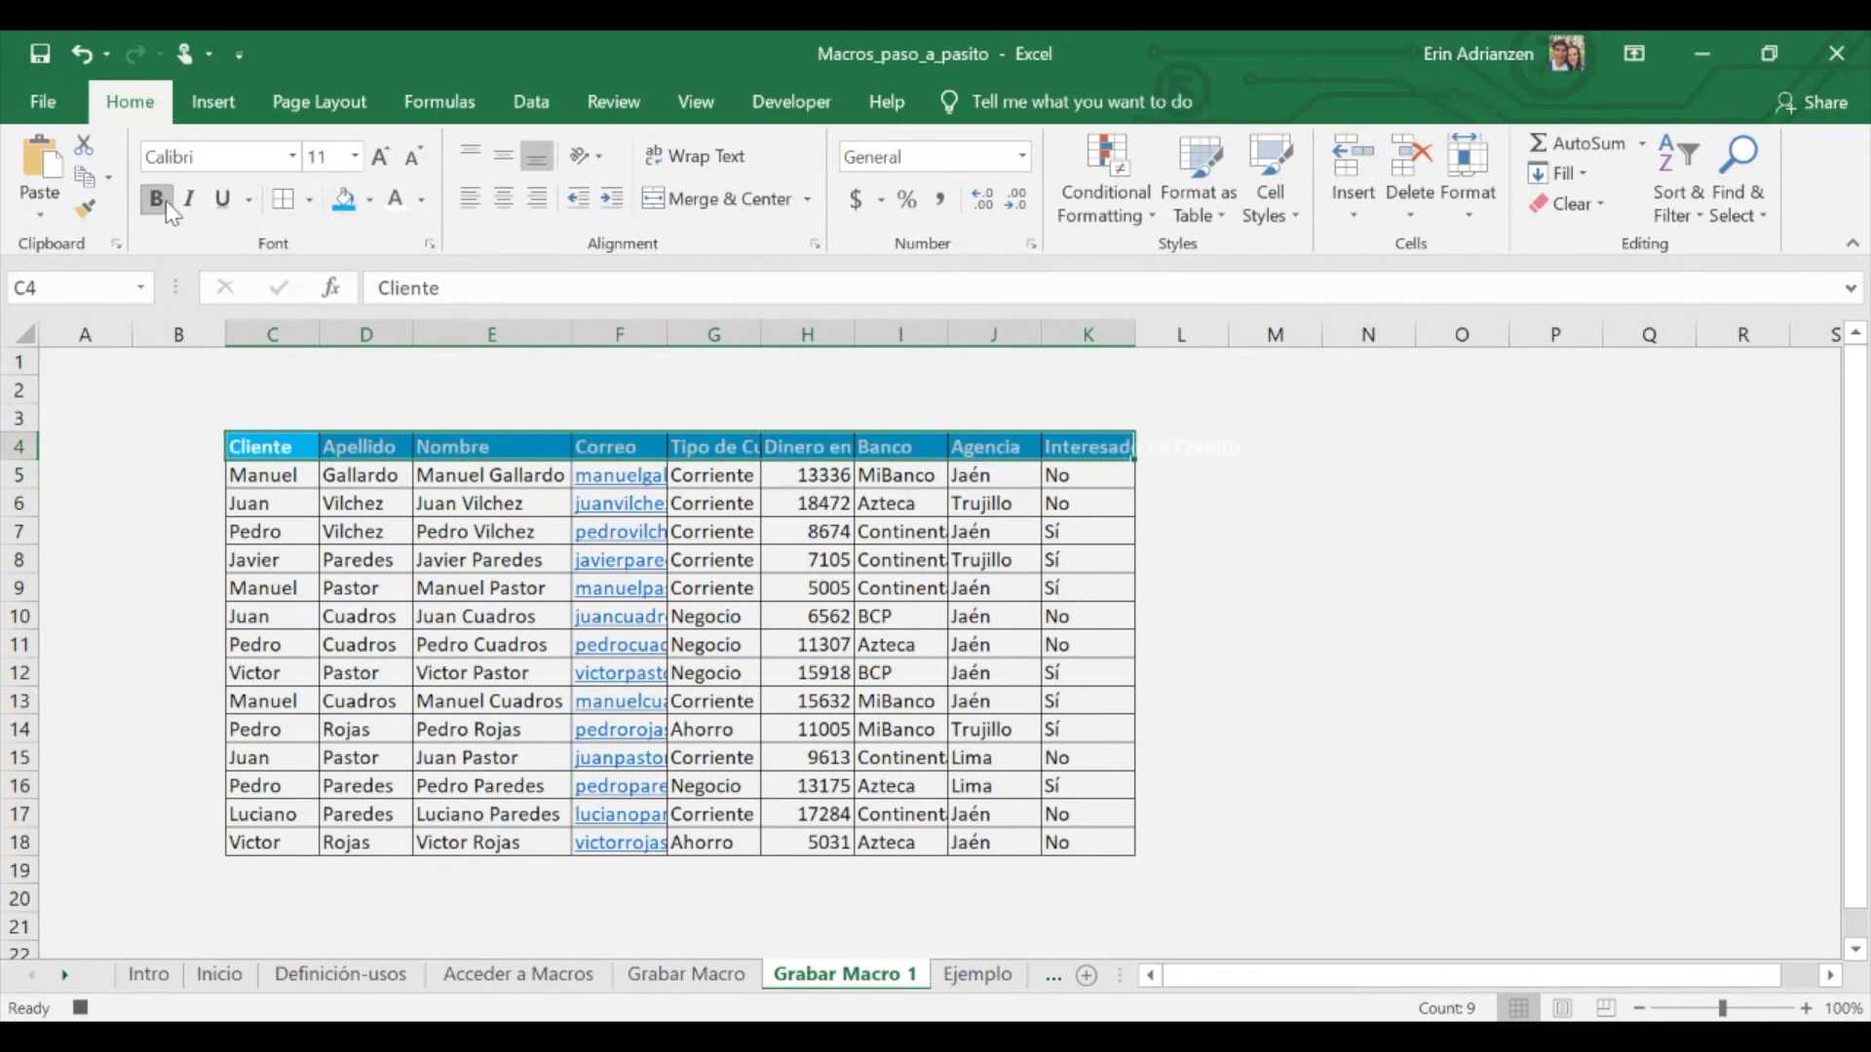
- AutoFit columns C through K to their contents, then reselect the table C4:K18
click(291, 336)
drag(291, 336, 1089, 475)
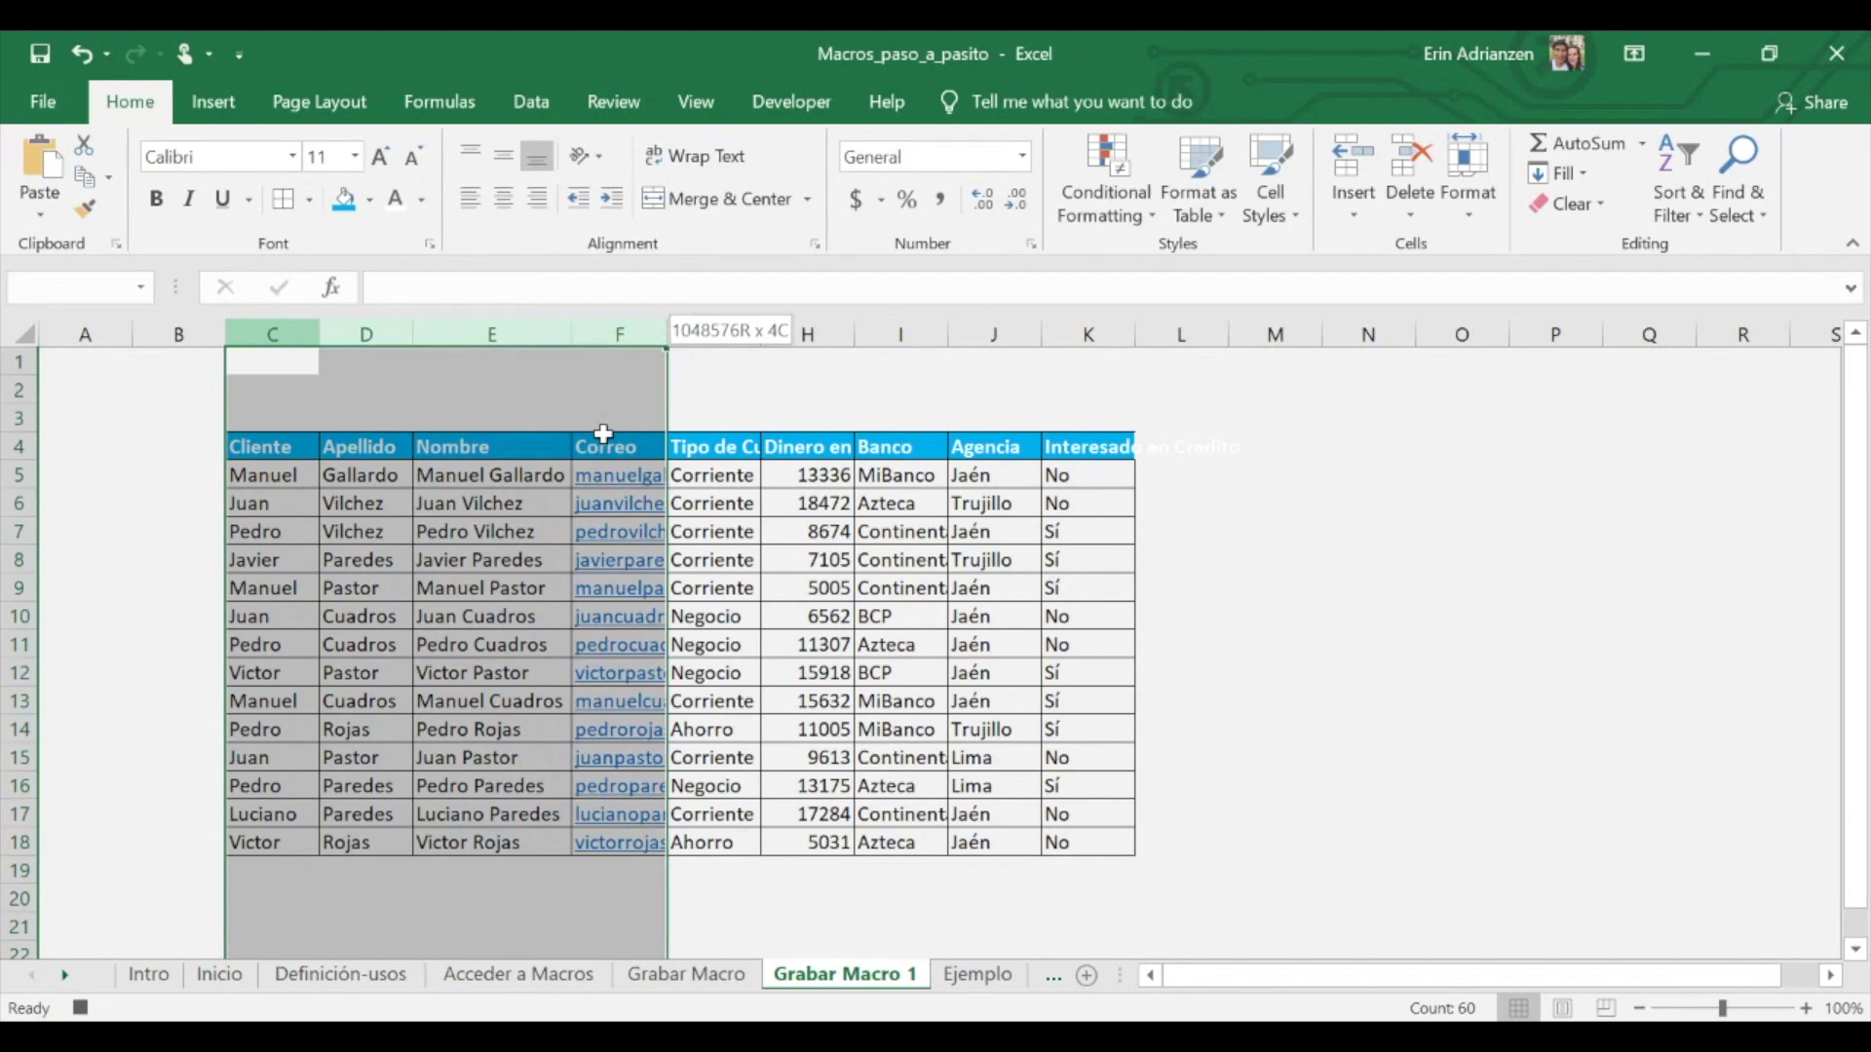
double_click(1135, 335)
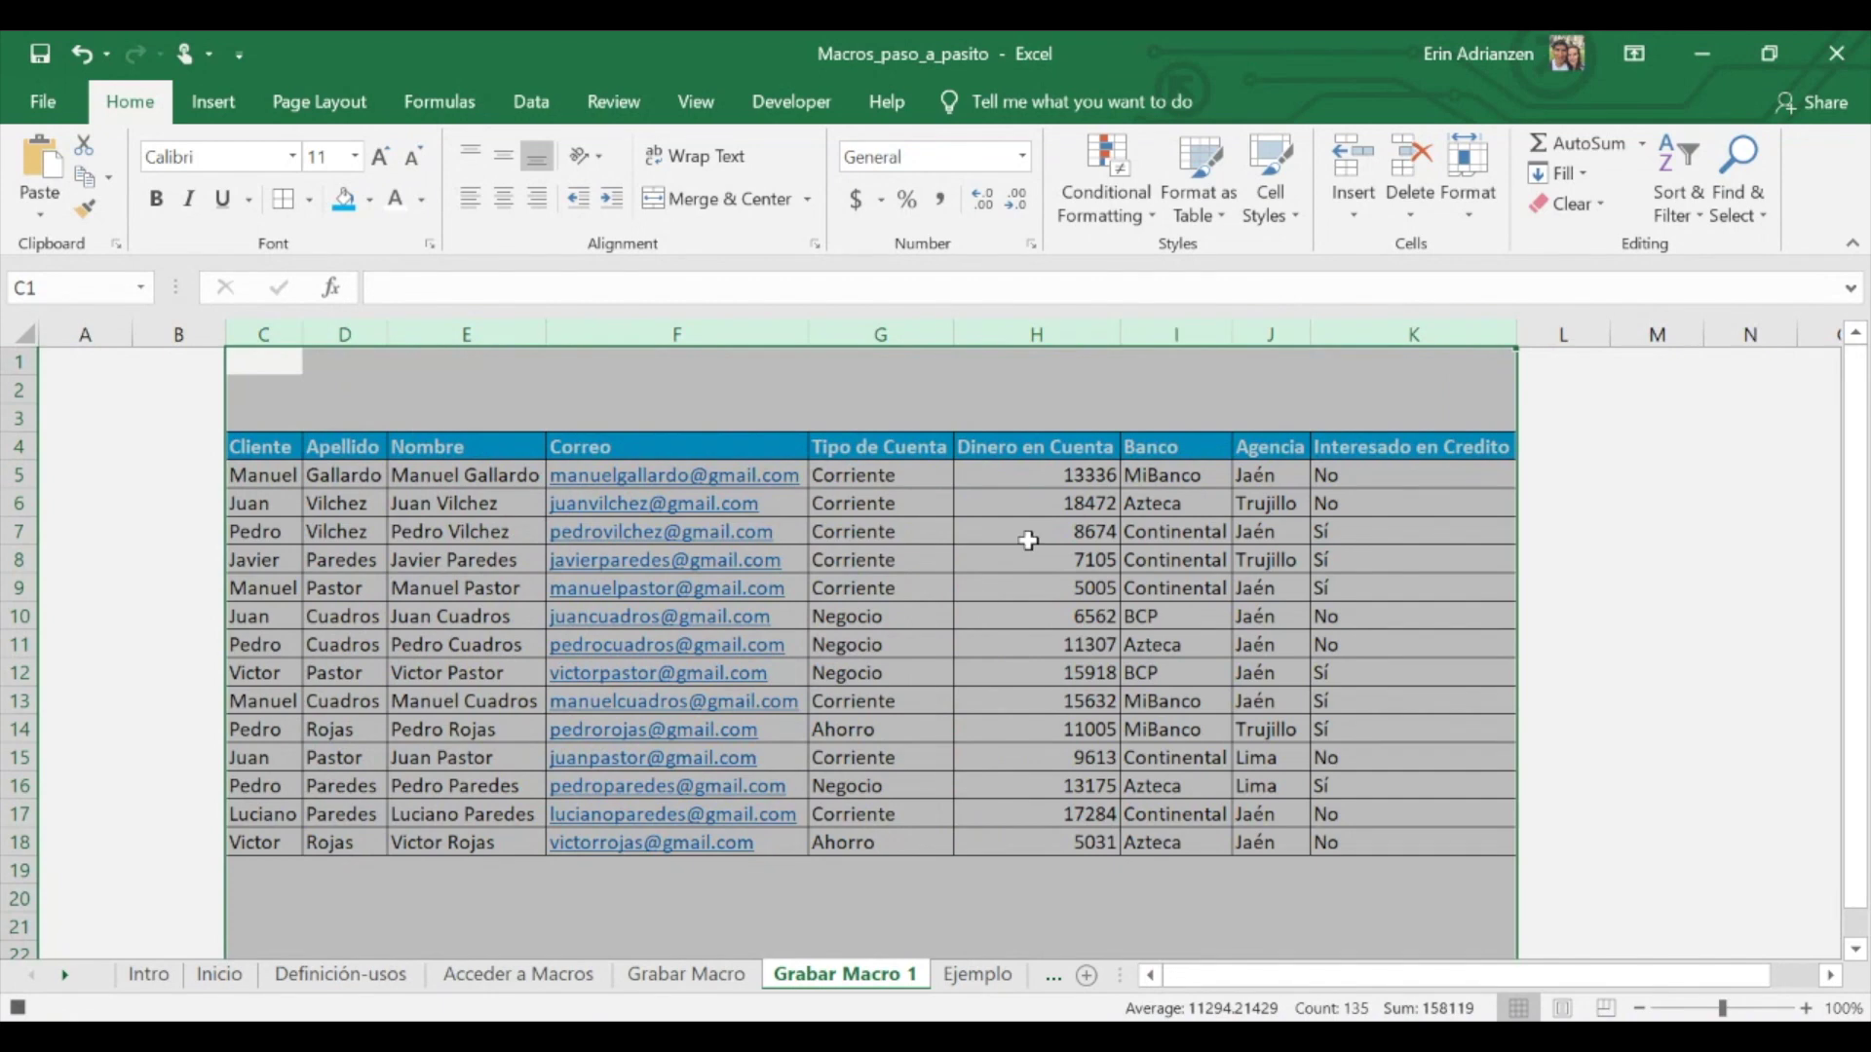
click(1028, 540)
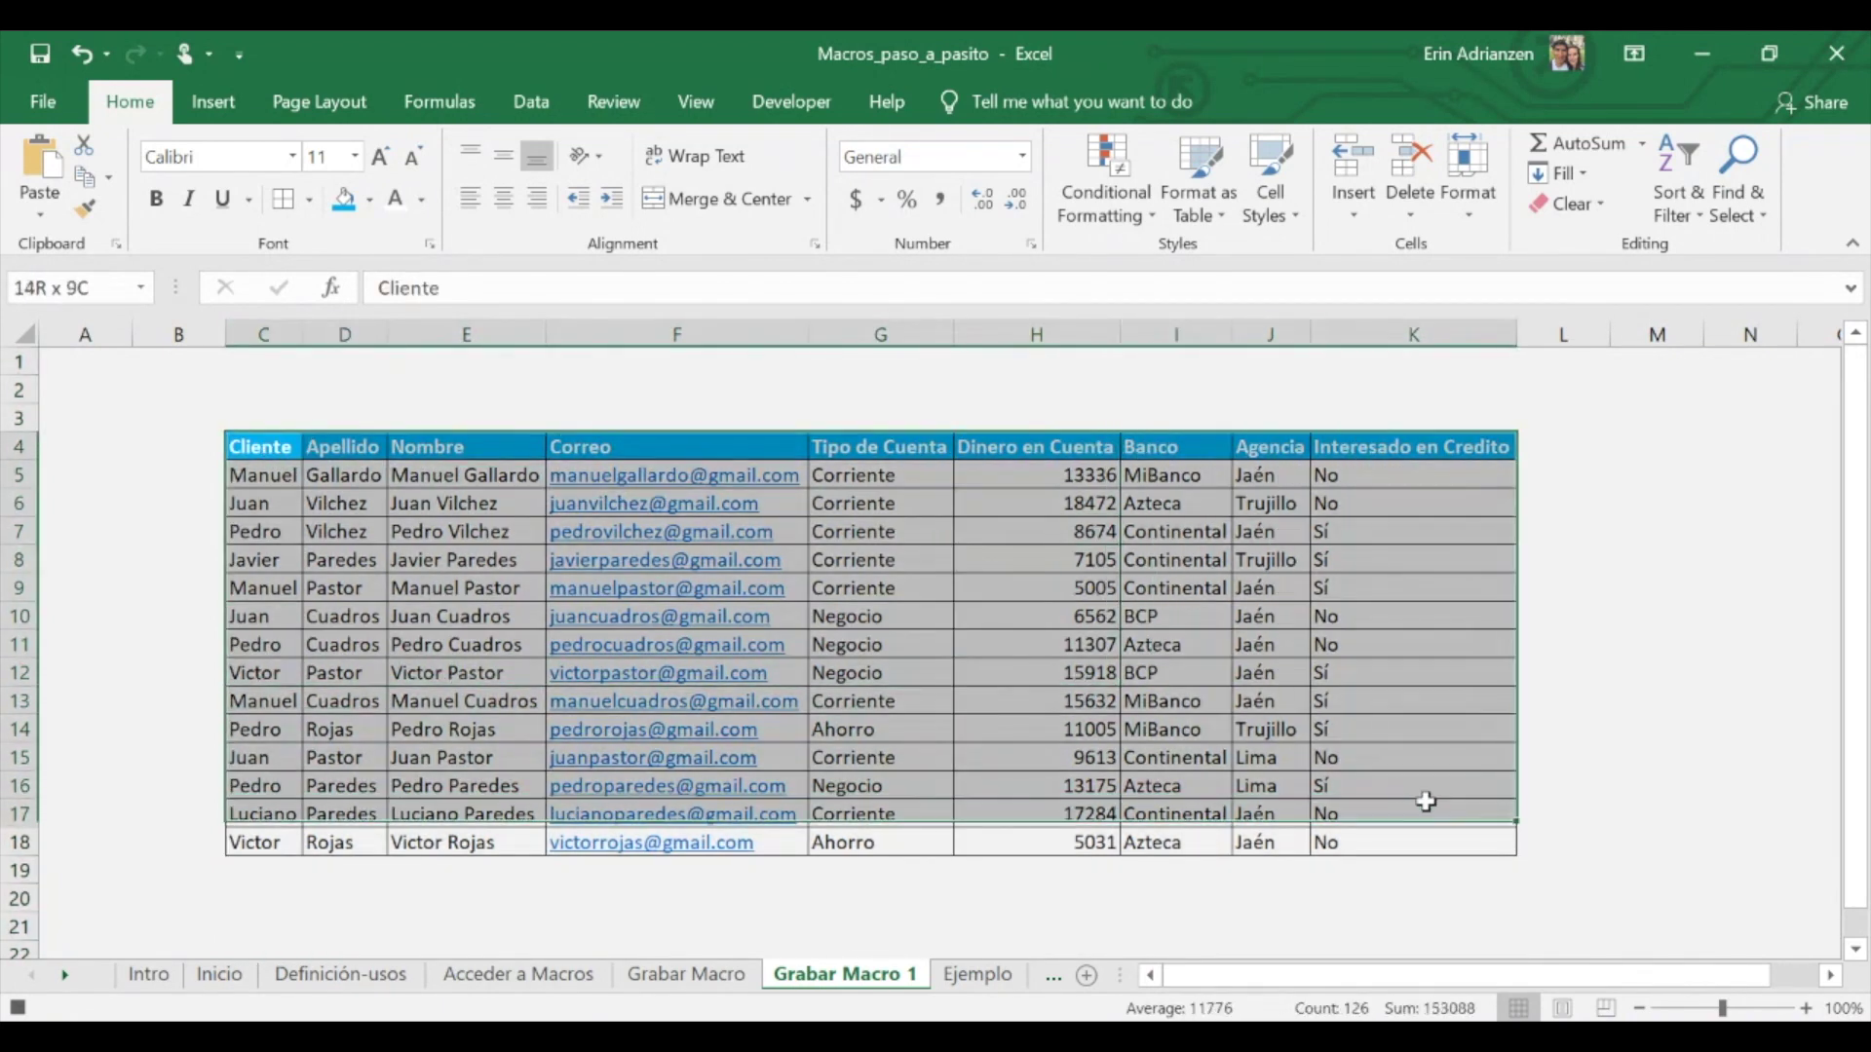
drag(272, 449, 1432, 840)
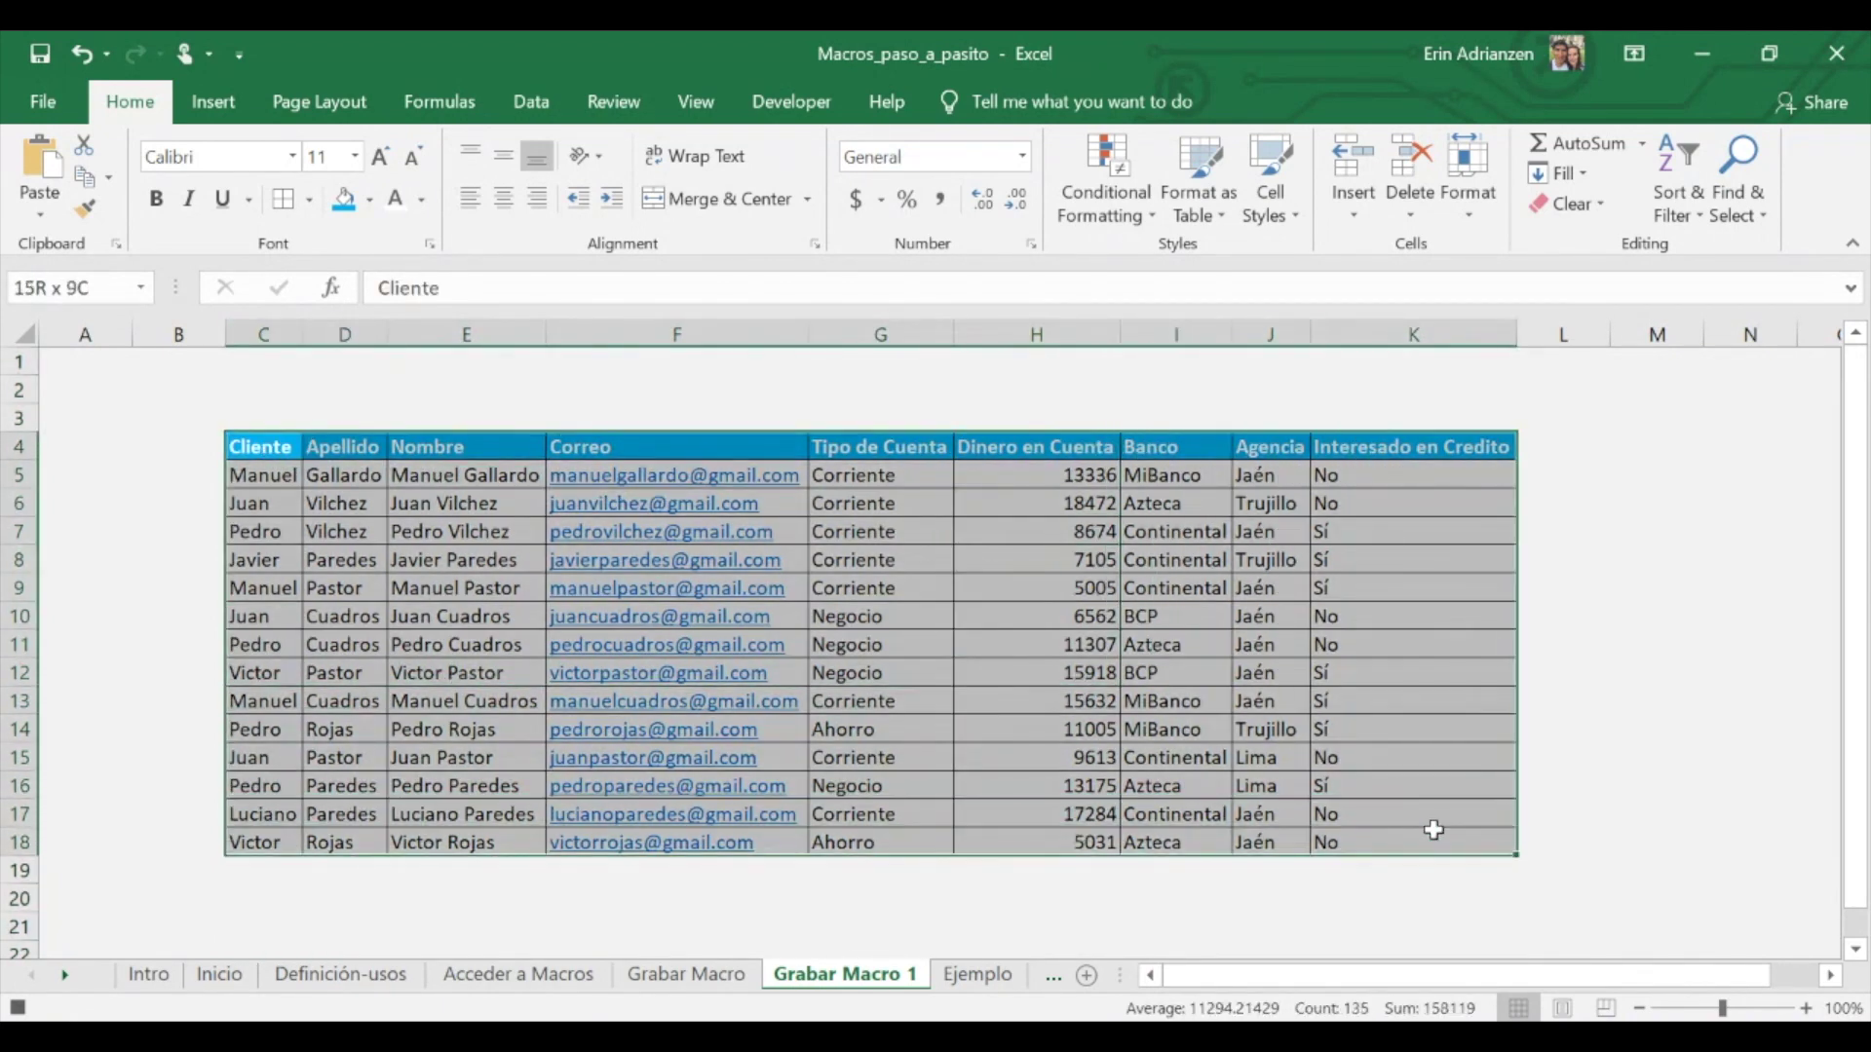
- Centre all table contents and format the Dinero en Cuenta amounts H5:H18 as Currency
click(504, 199)
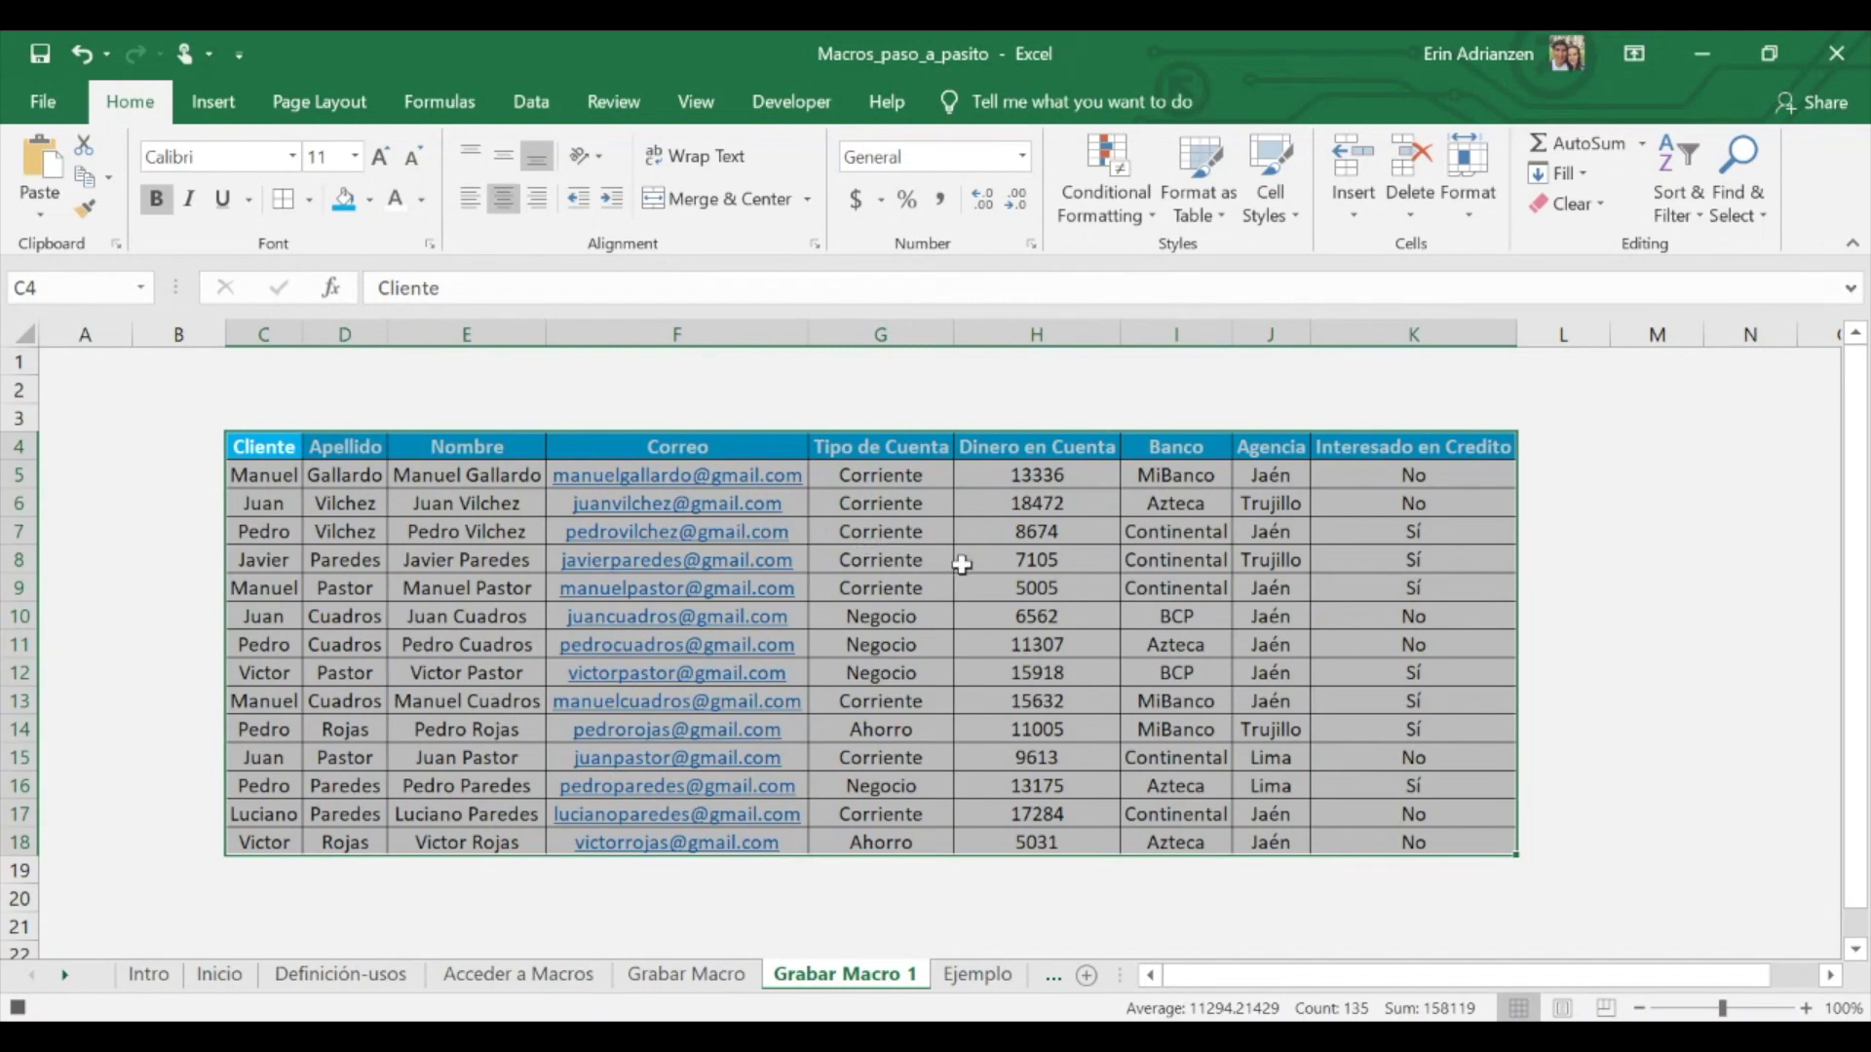
click(1077, 591)
drag(1070, 471, 1088, 831)
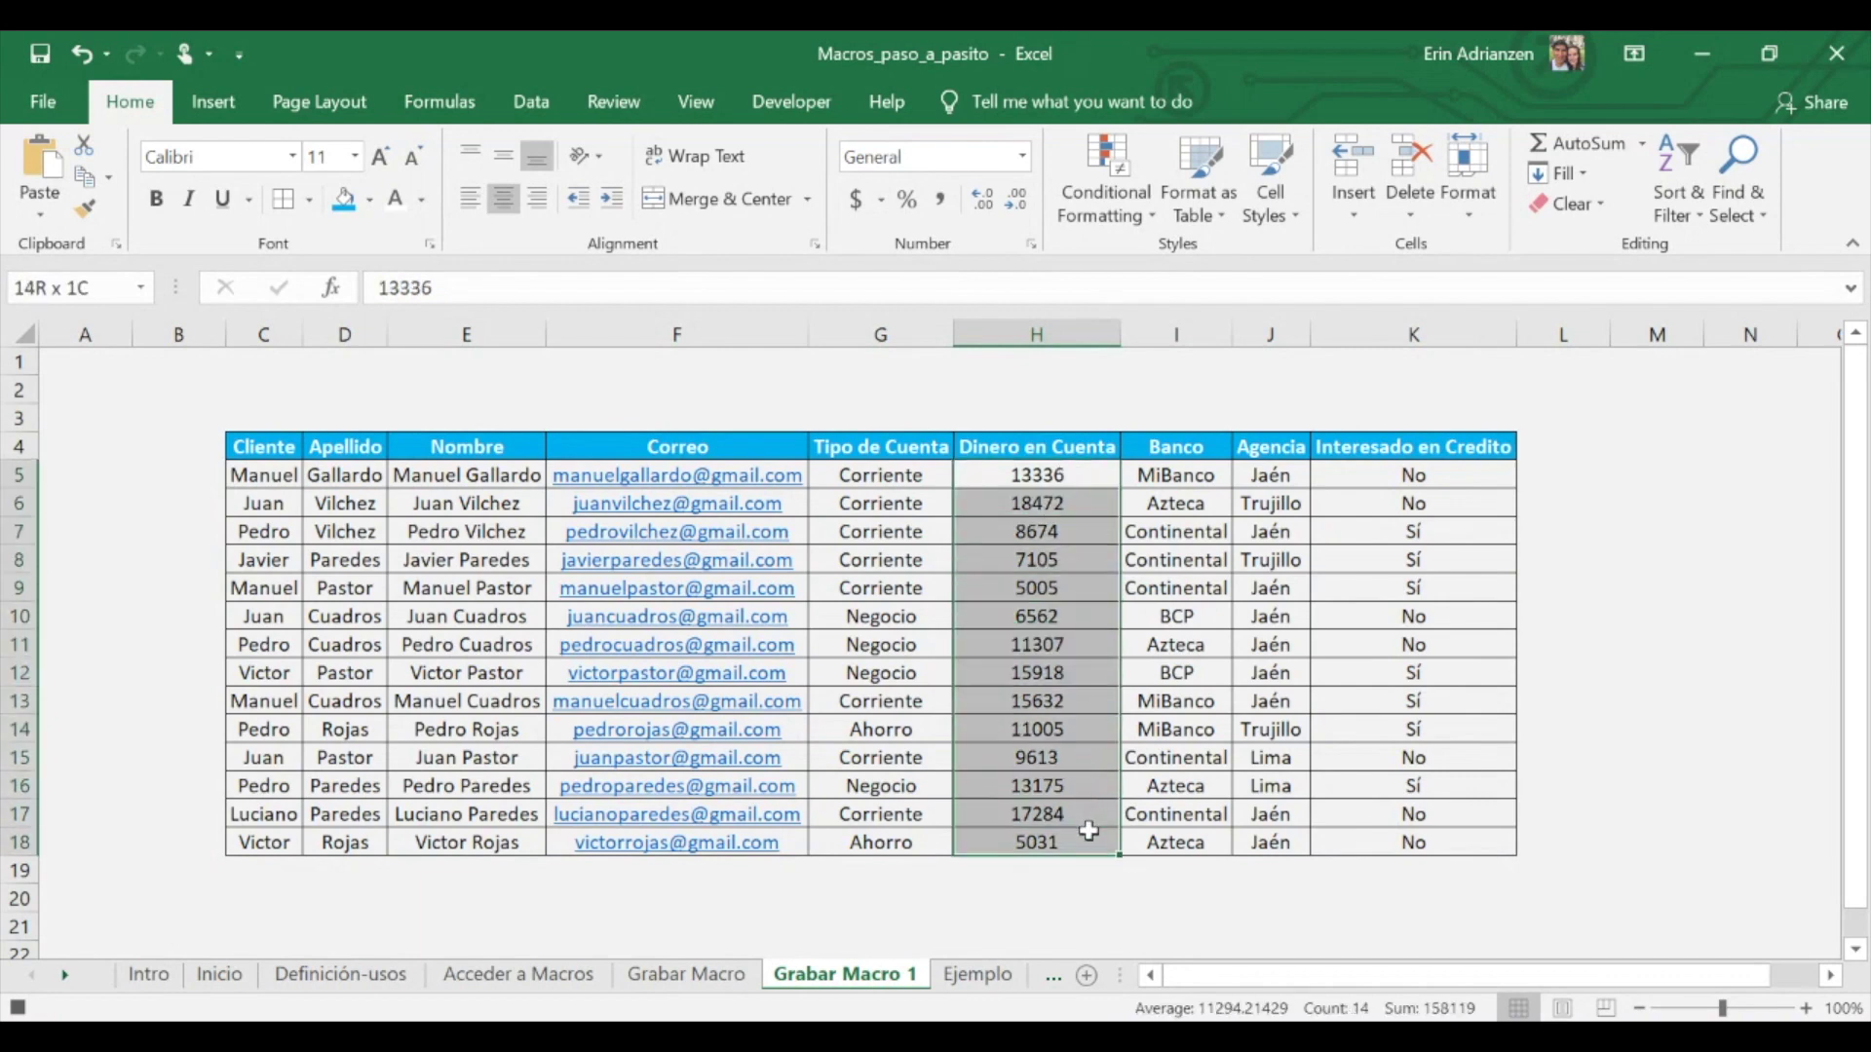
click(1022, 155)
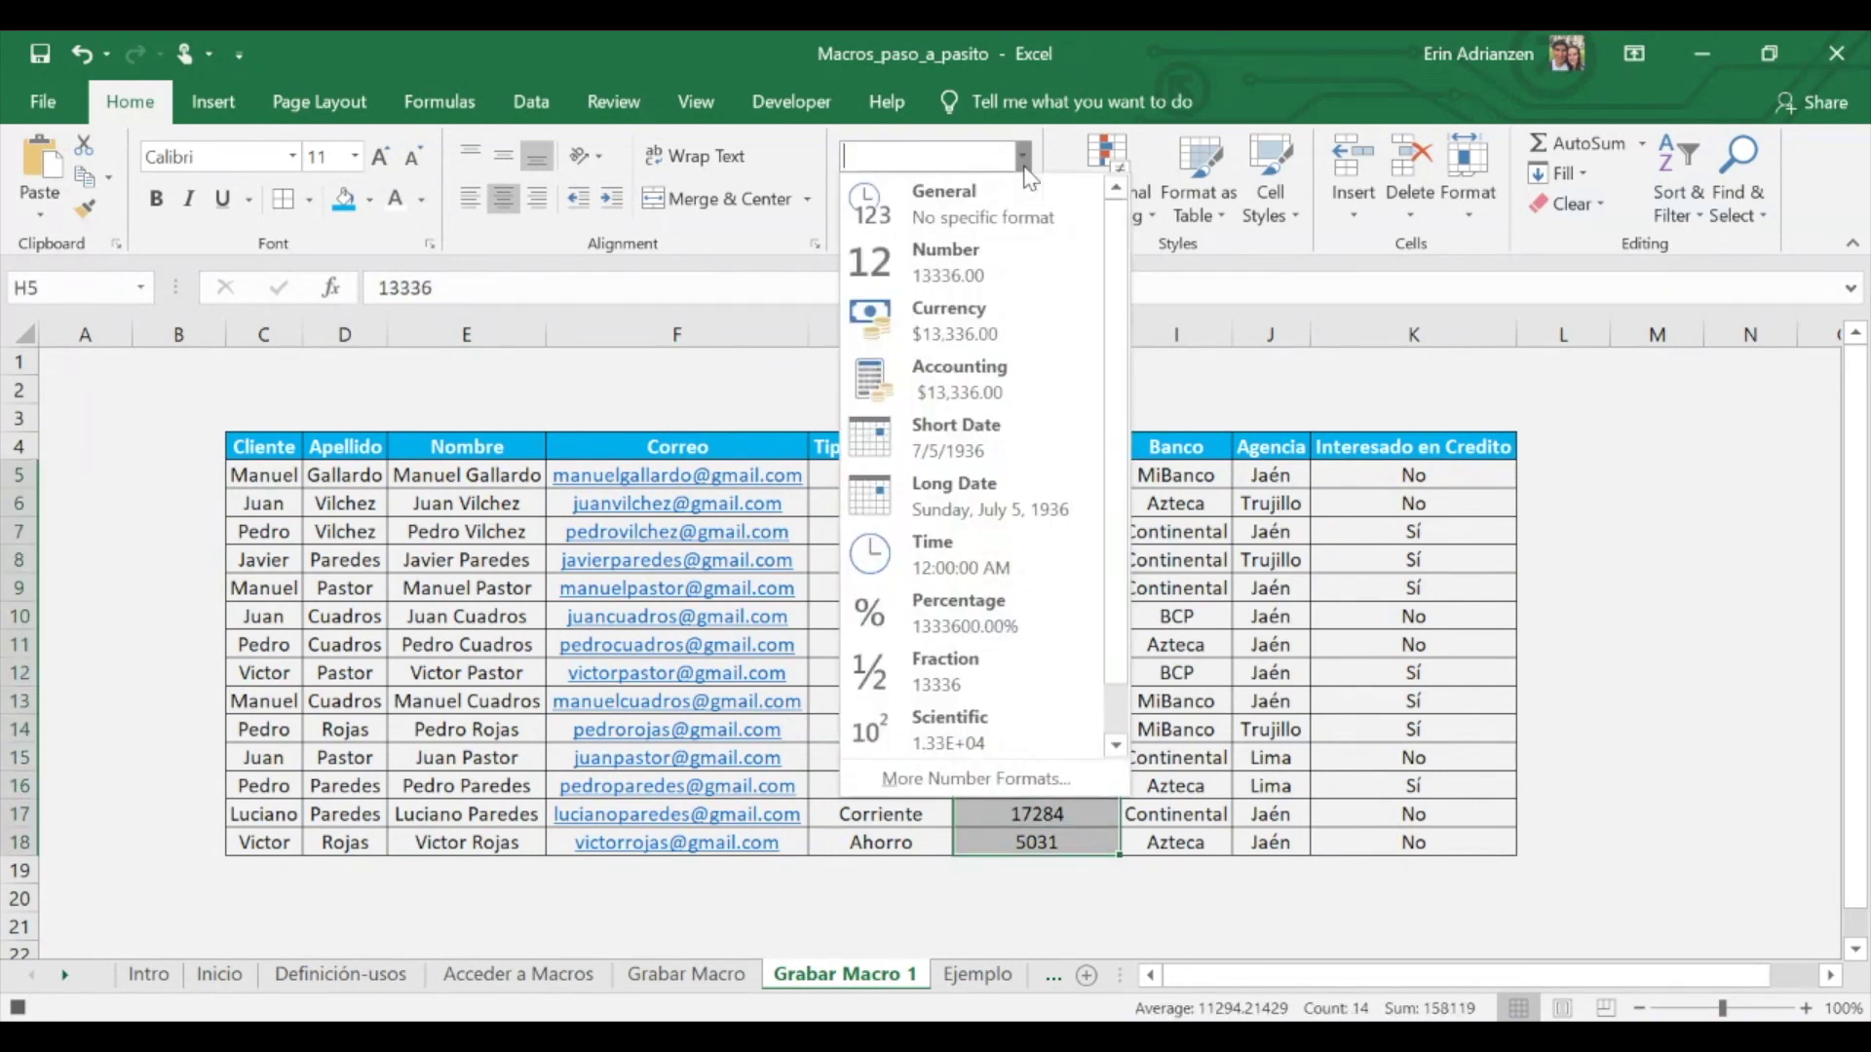
click(966, 316)
click(880, 588)
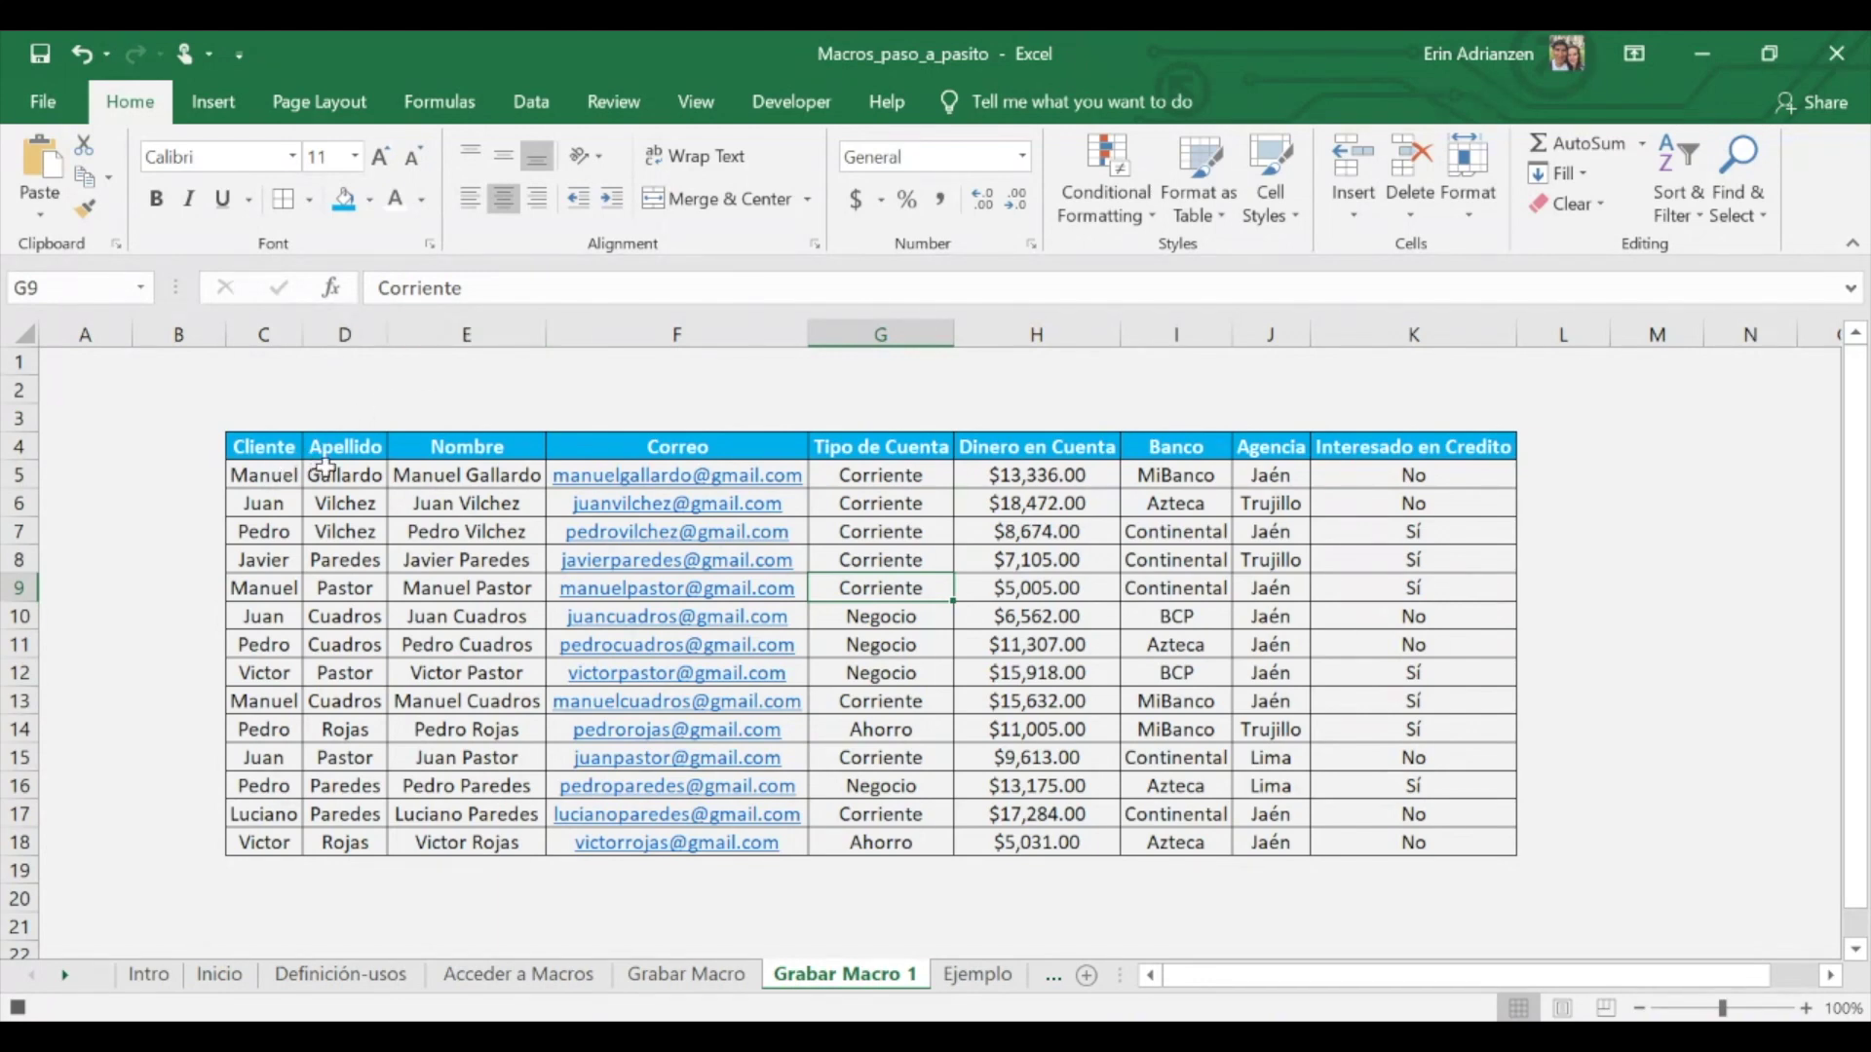
click(473, 325)
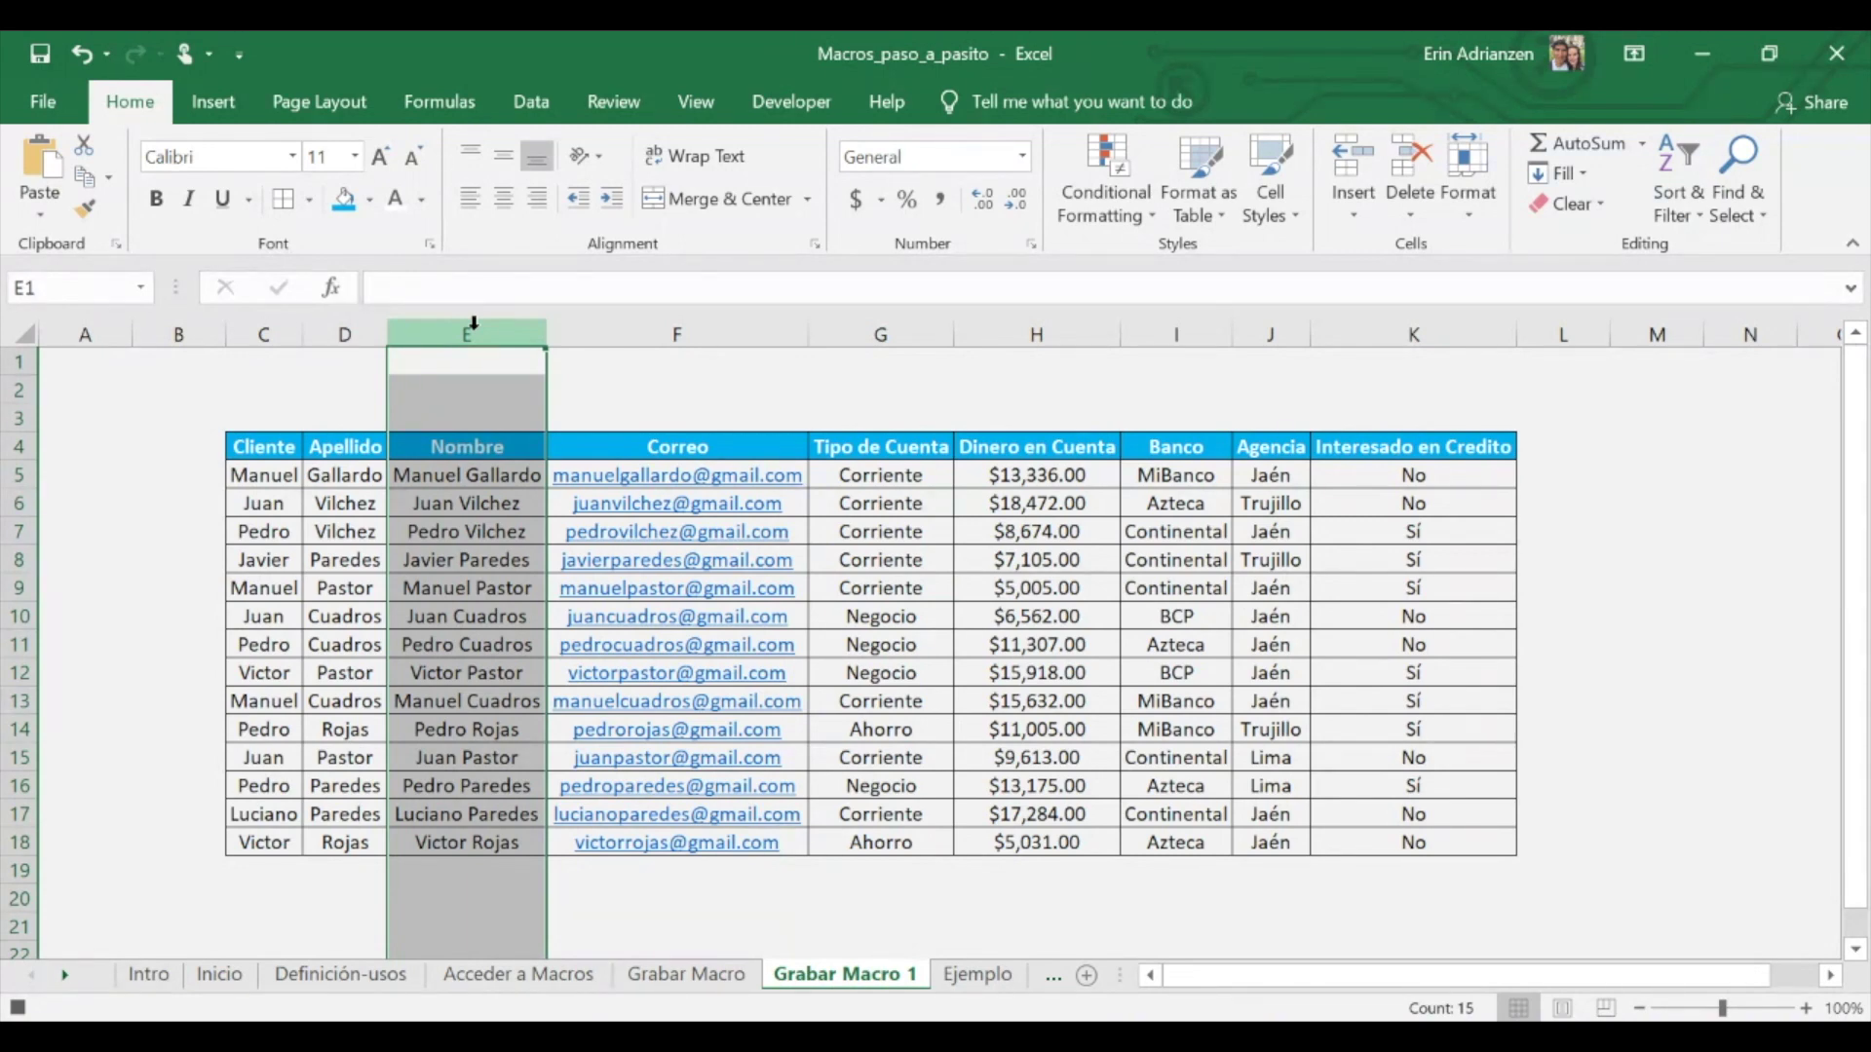
- Delete the Nombre column E with Ctrl+minus, reselect cell C4, and open the View Macros list
key(ctrl+minus)
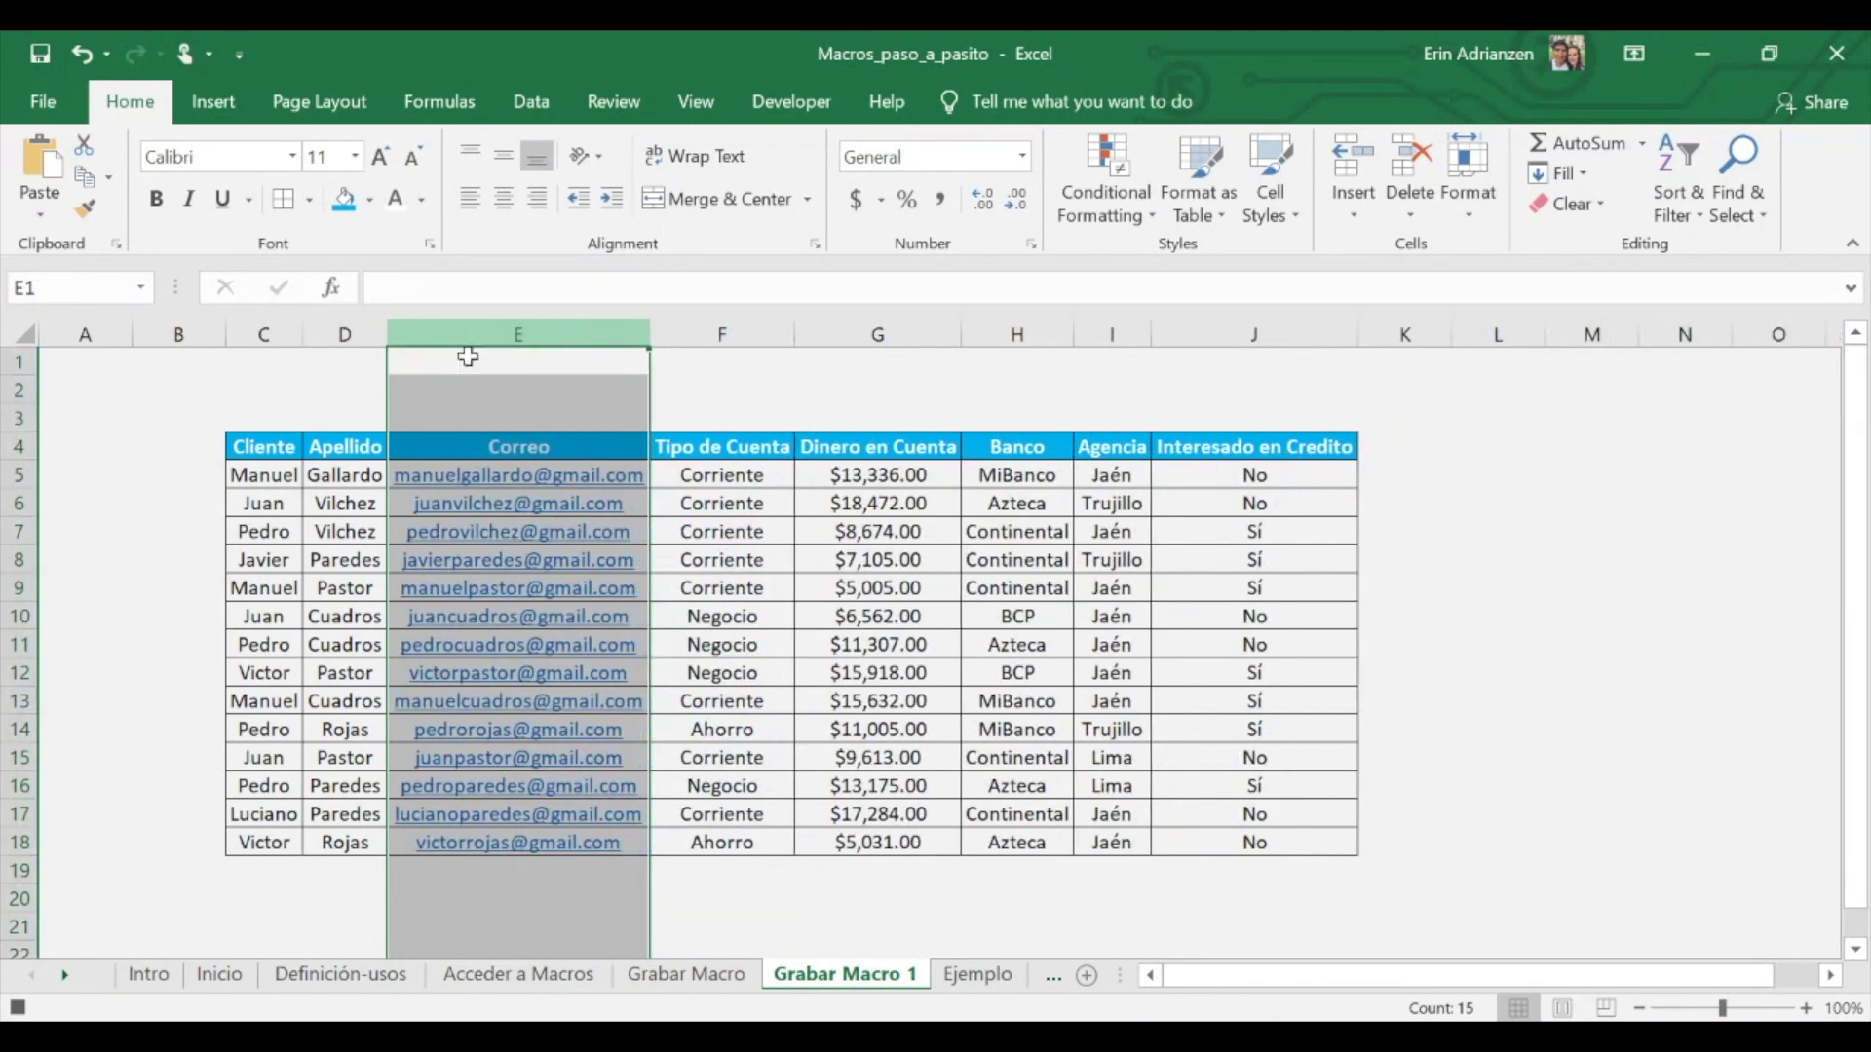
click(722, 559)
click(254, 449)
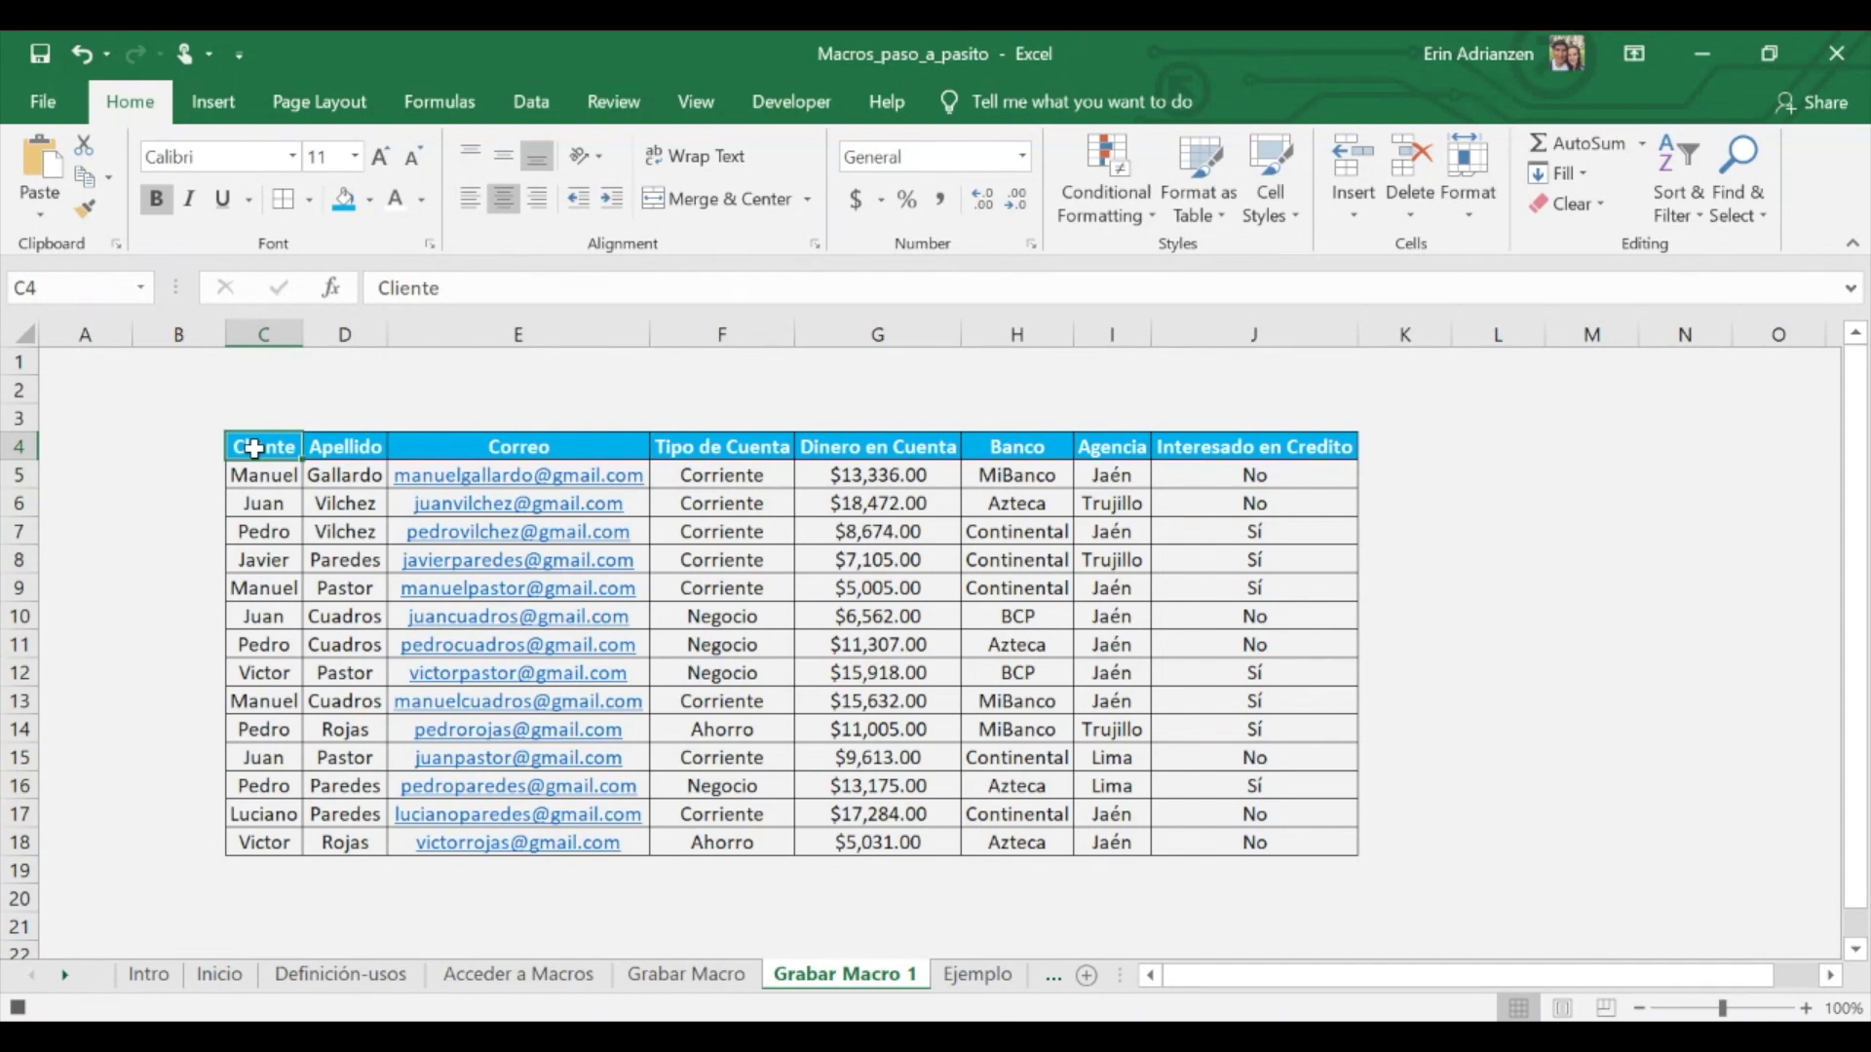
click(692, 105)
click(1443, 200)
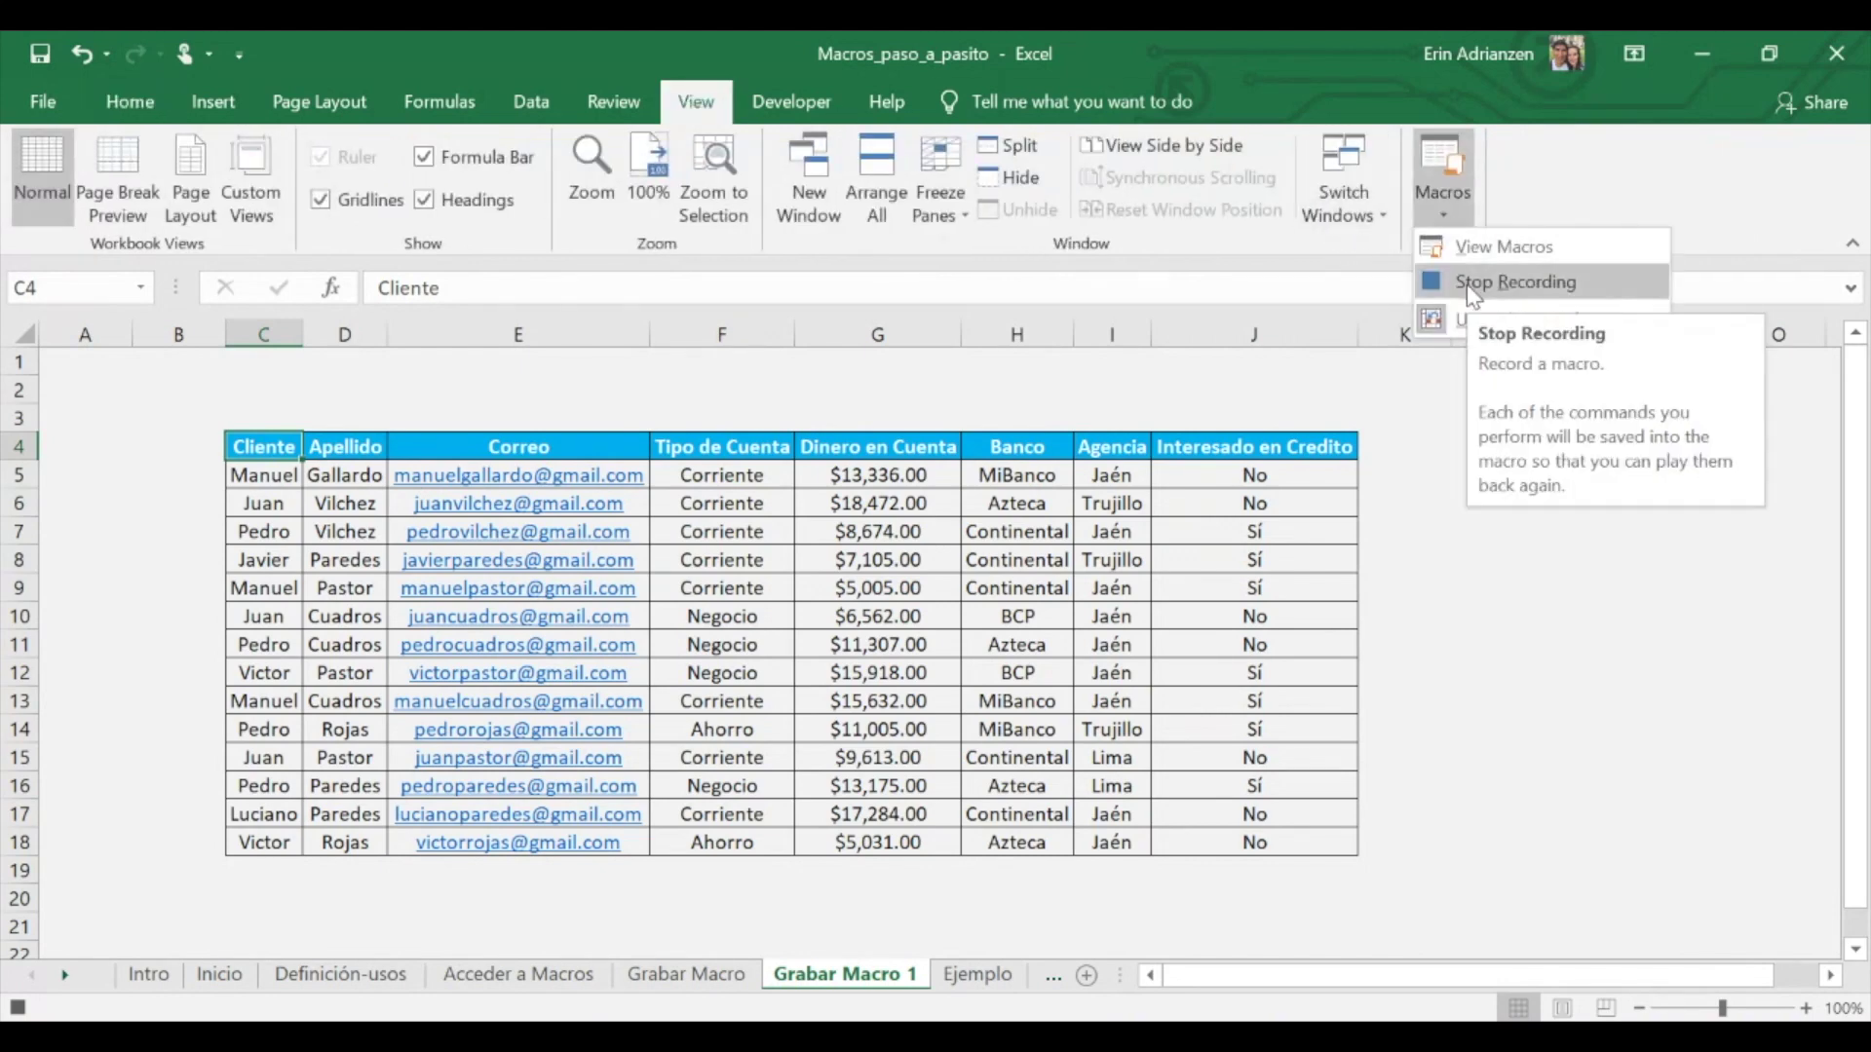
- Stop recording, check tutorialmacros in the View Macros list, then switch to the Ejemplo sheet
click(1468, 286)
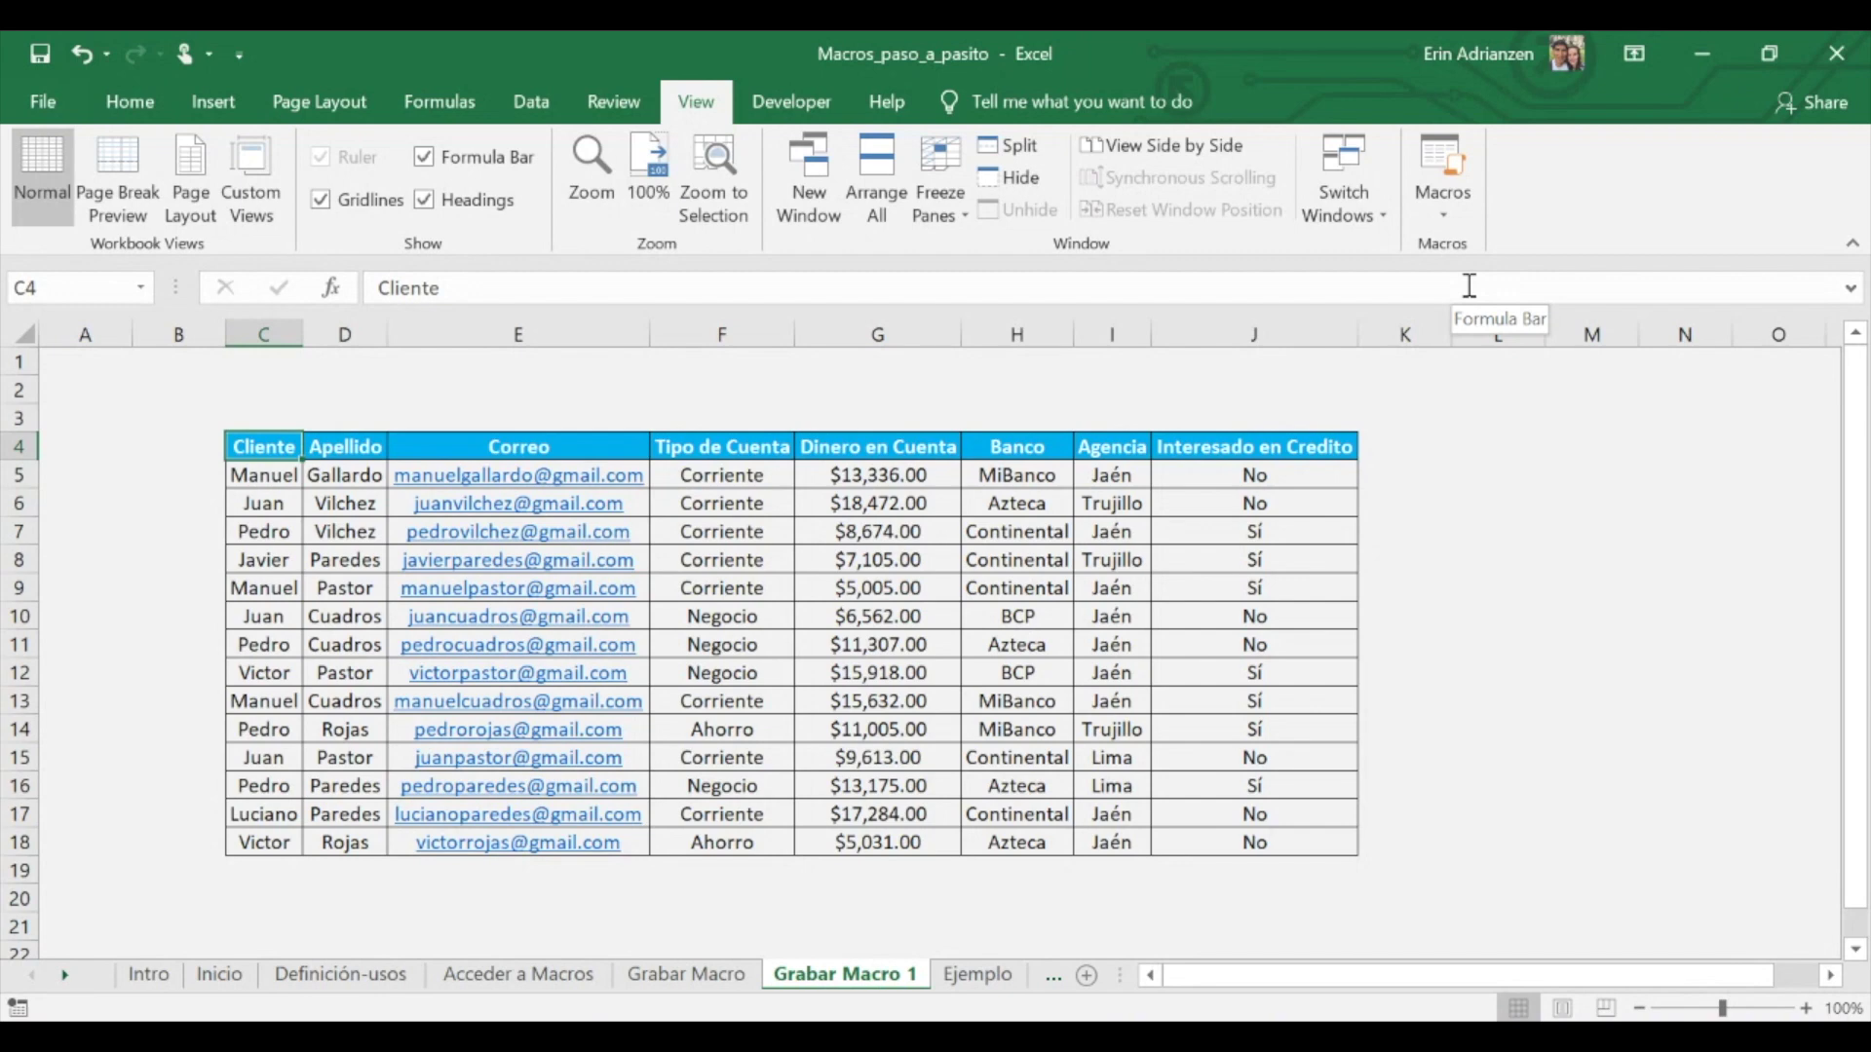
click(1452, 217)
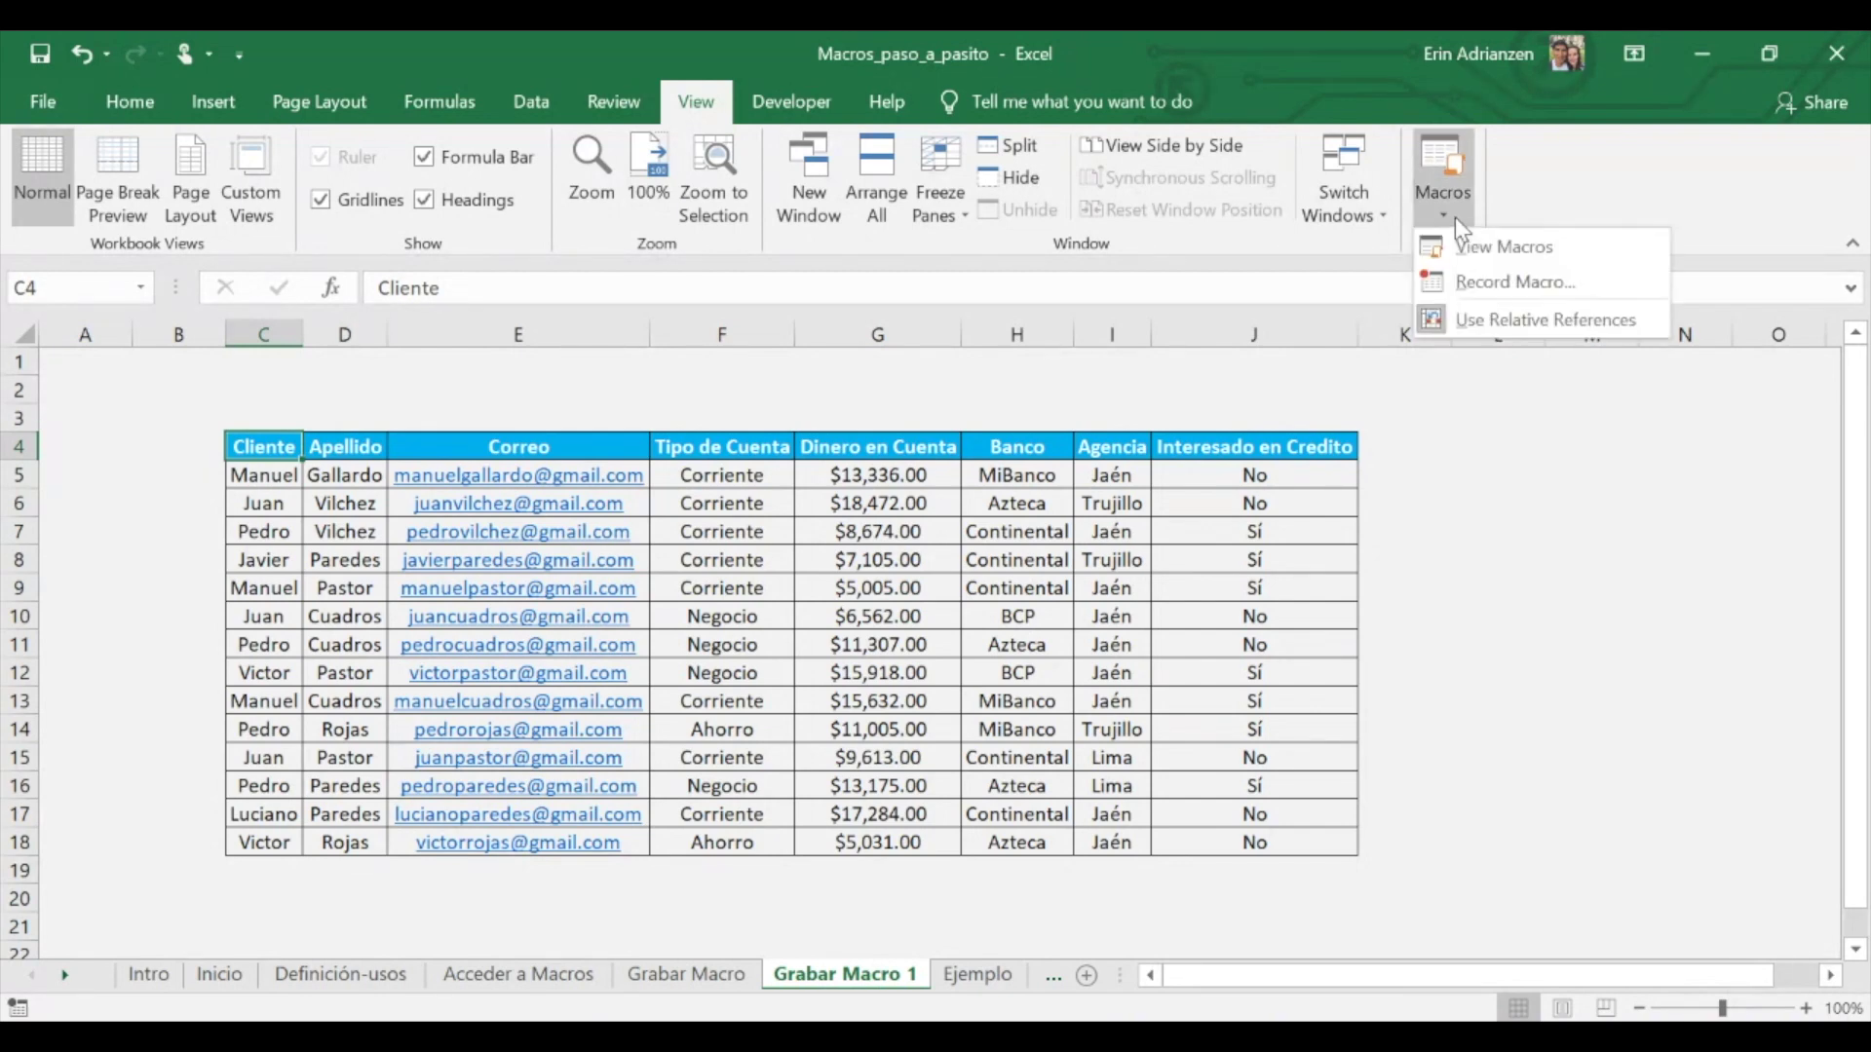
click(1502, 249)
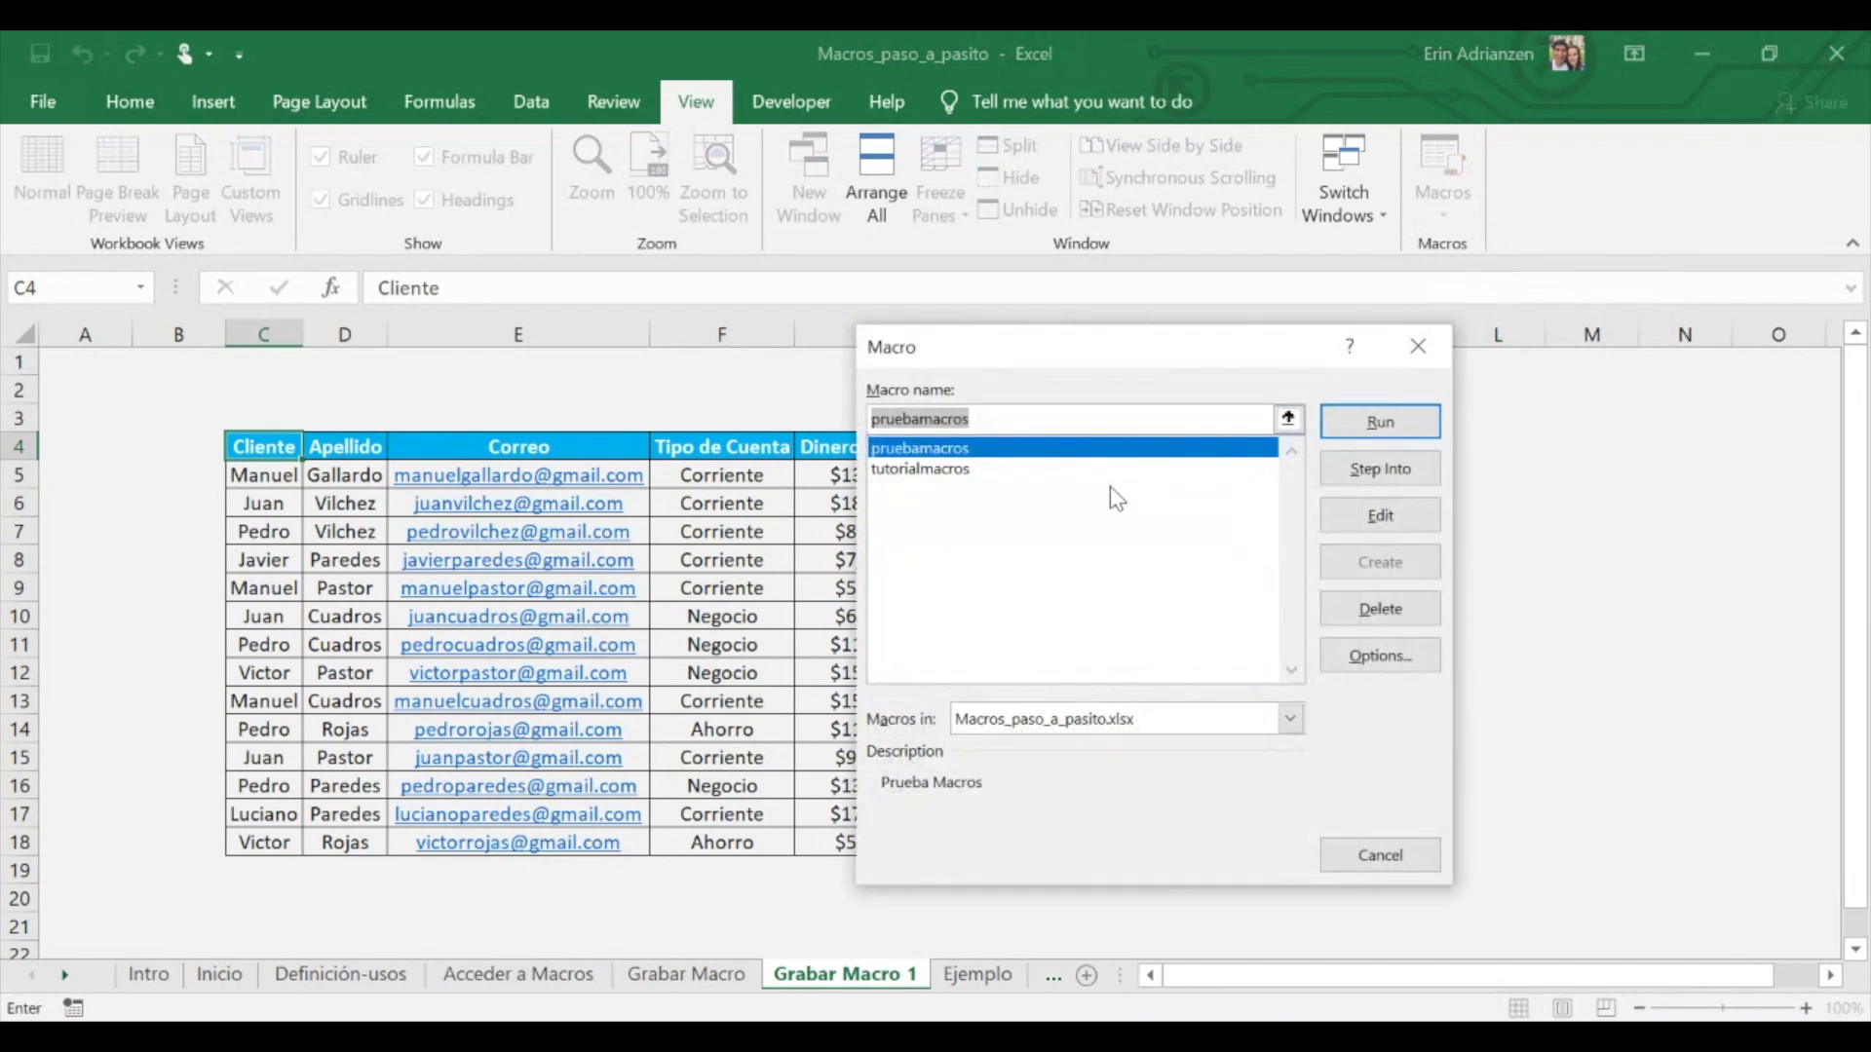
click(931, 471)
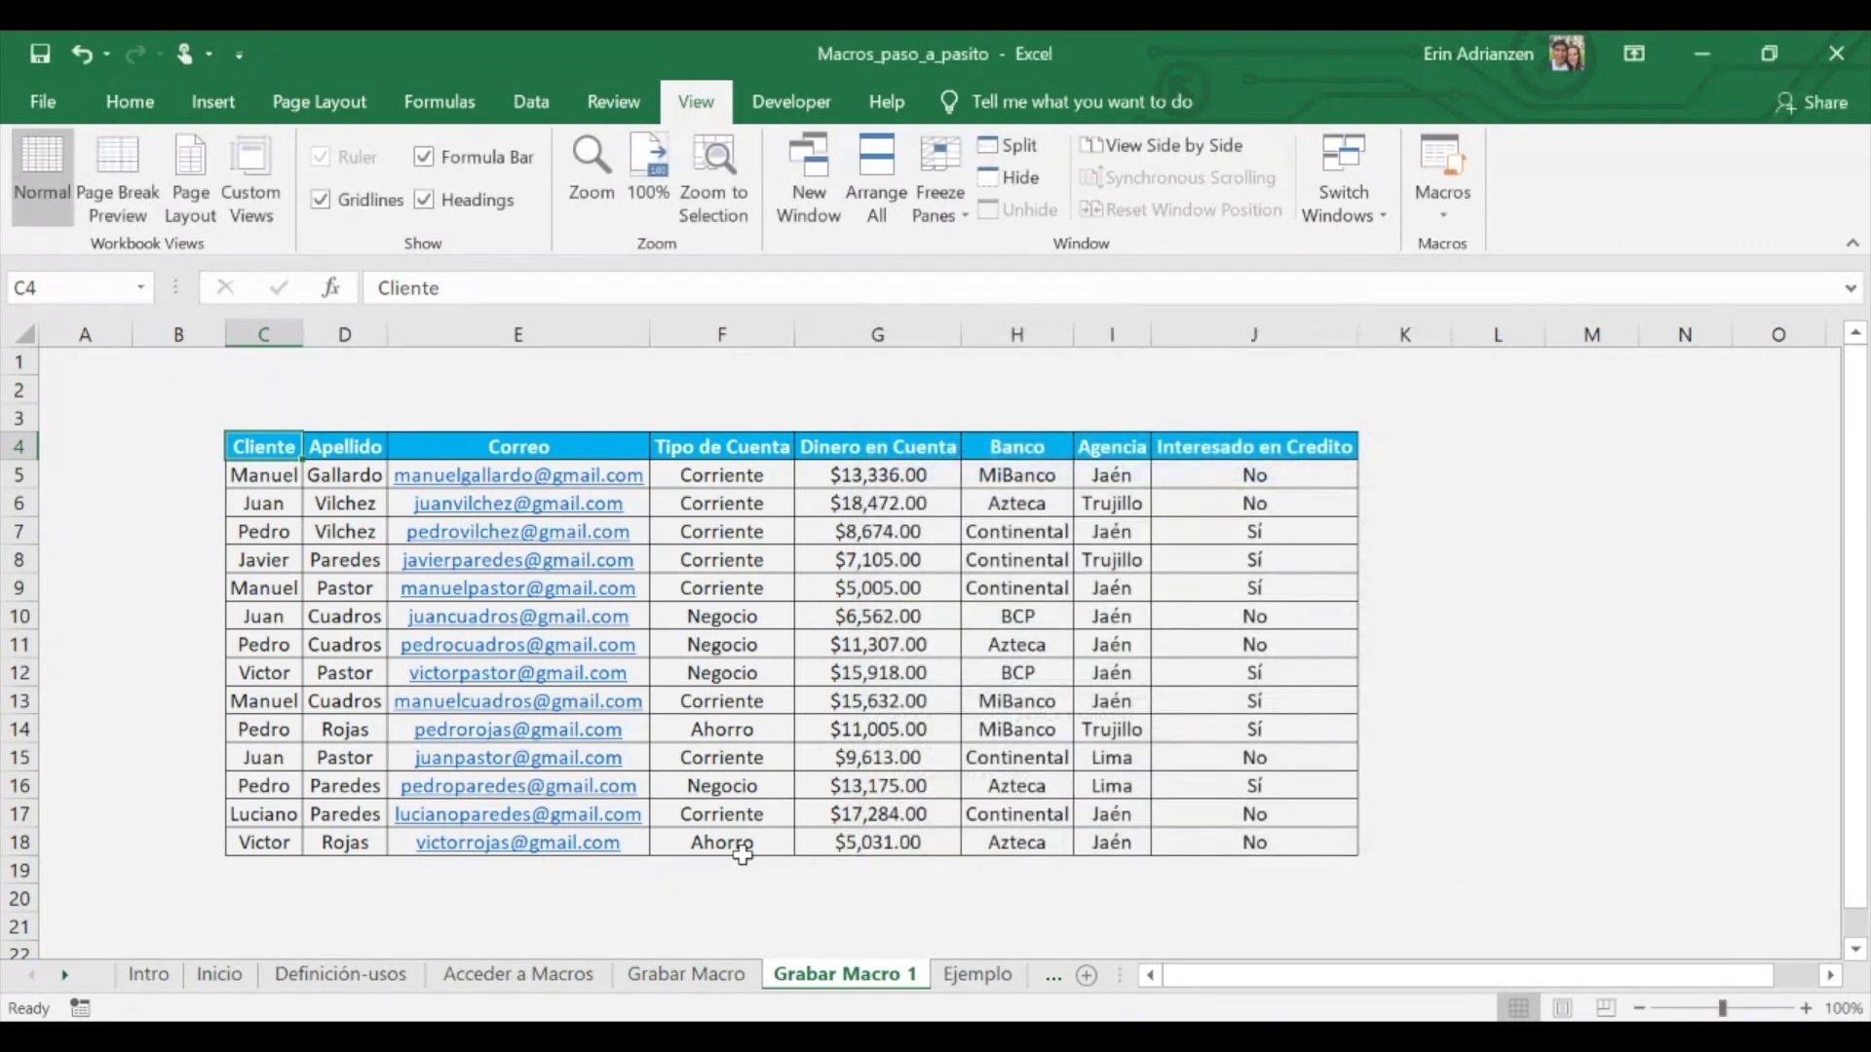
click(975, 979)
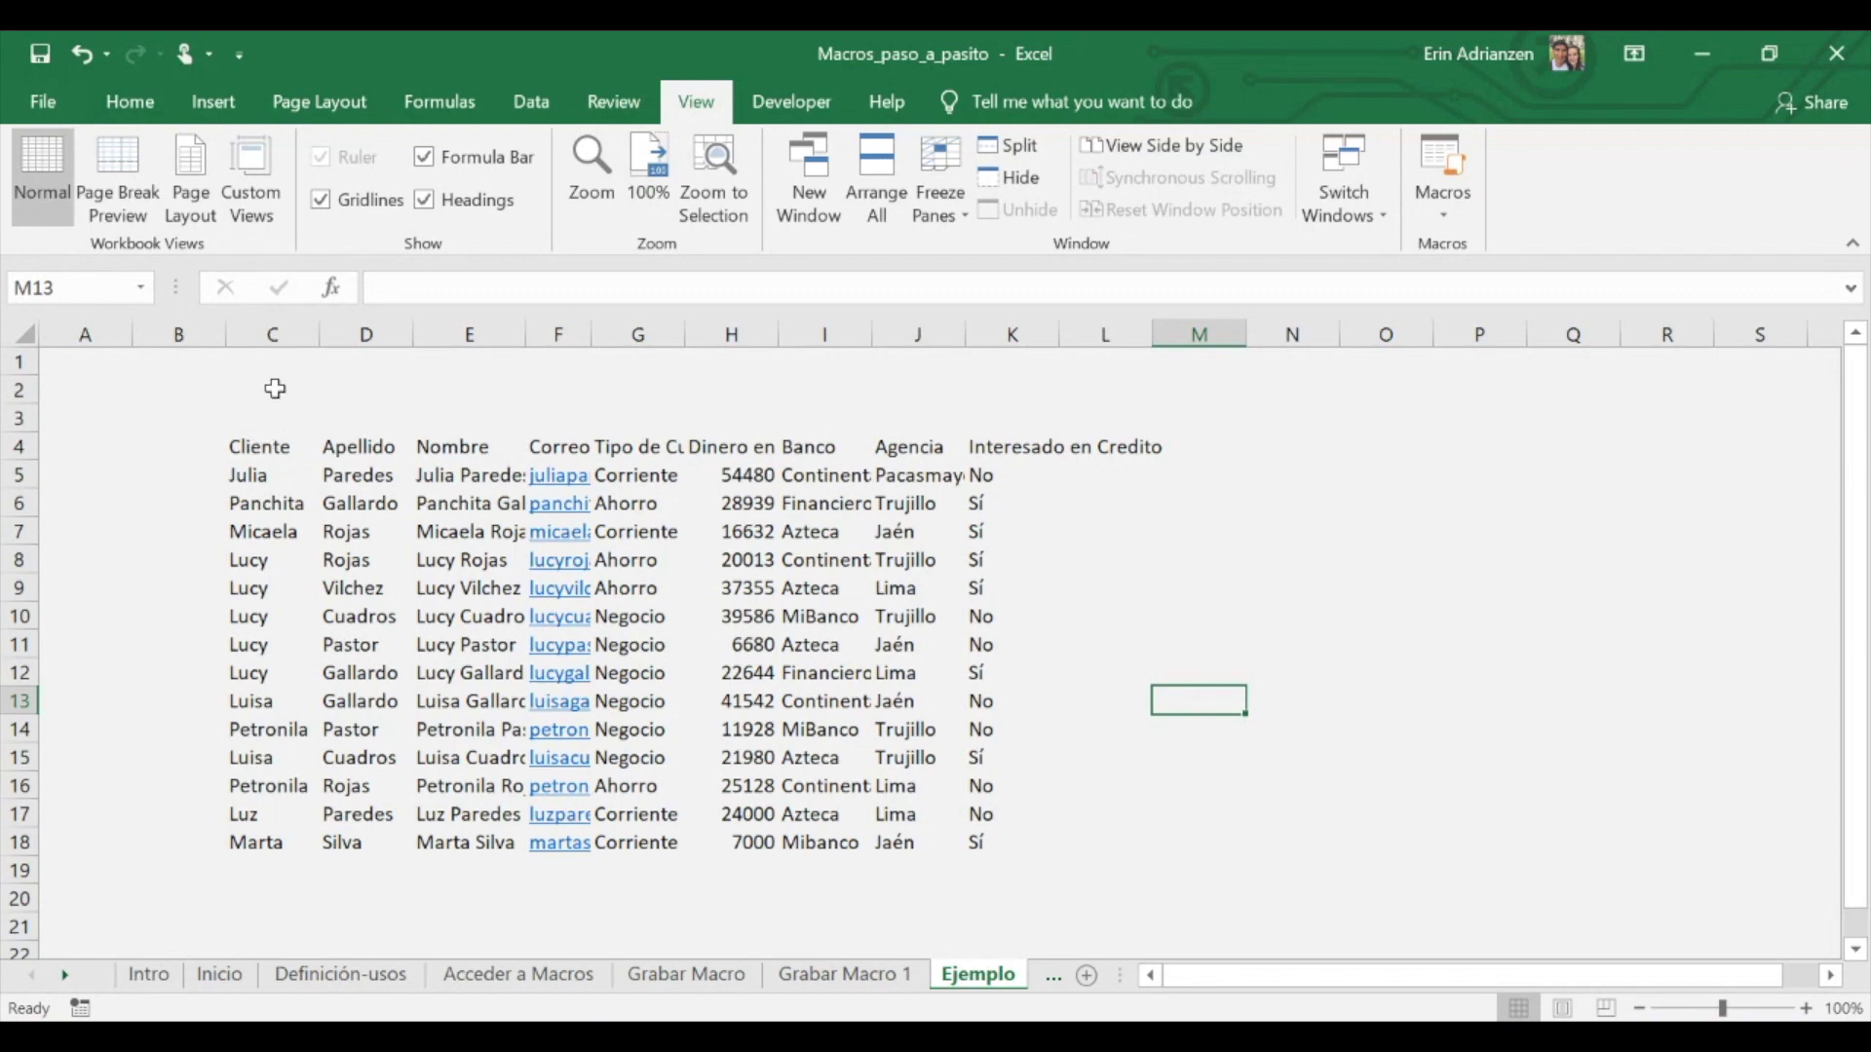
- Compare the unformatted Ejemplo table with Grabar Macro 1, then open the Macros list on Ejemplo
click(269, 444)
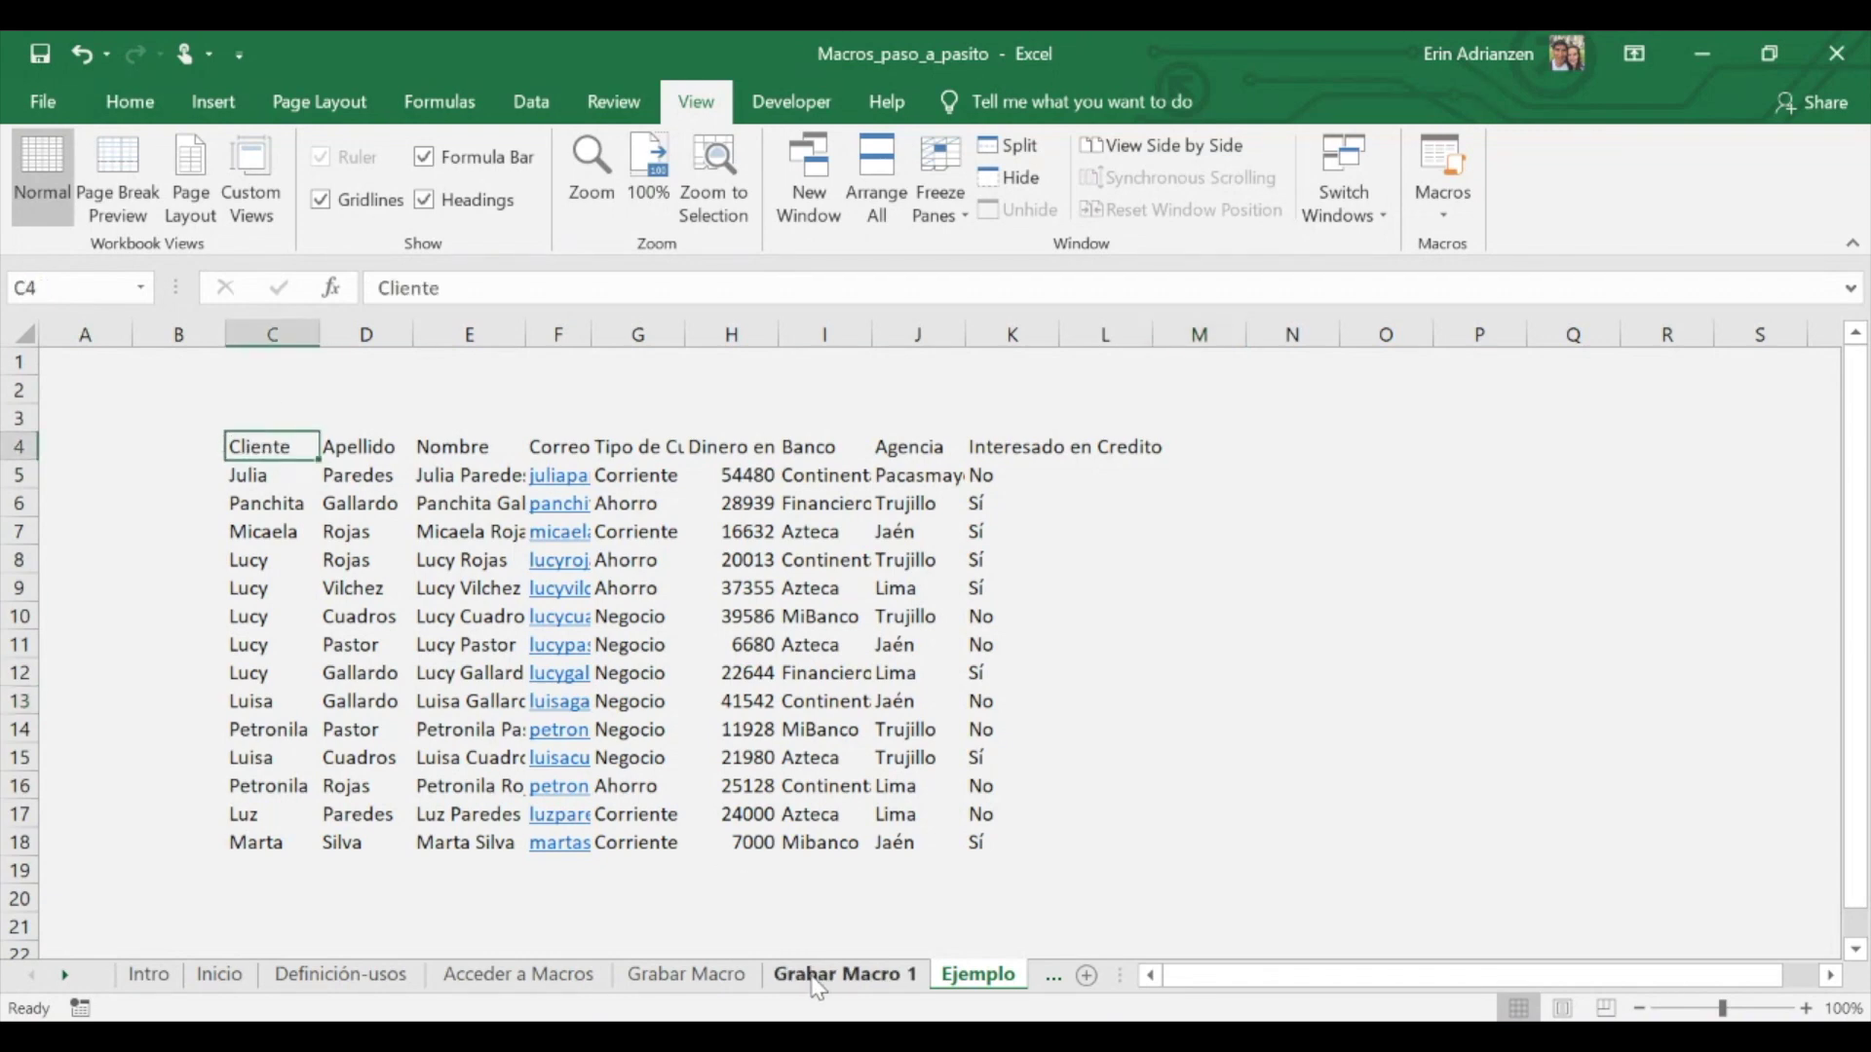
click(818, 974)
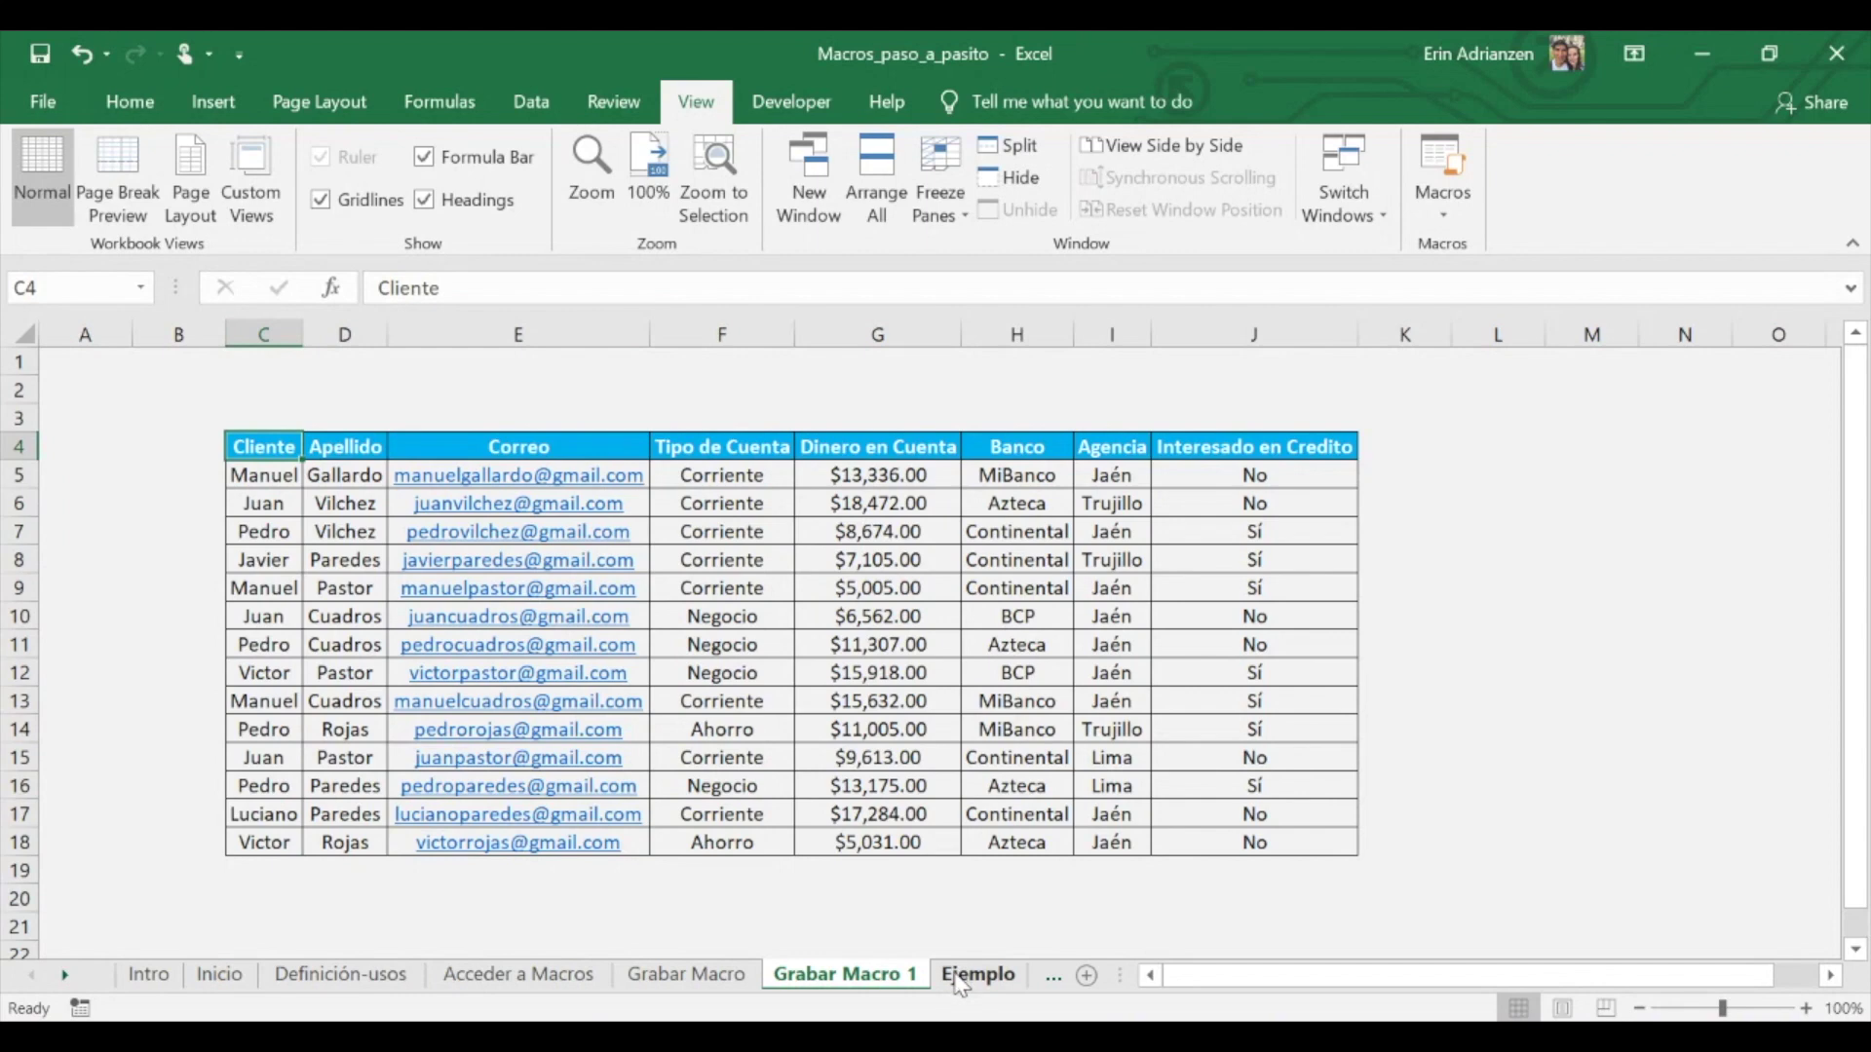
click(960, 976)
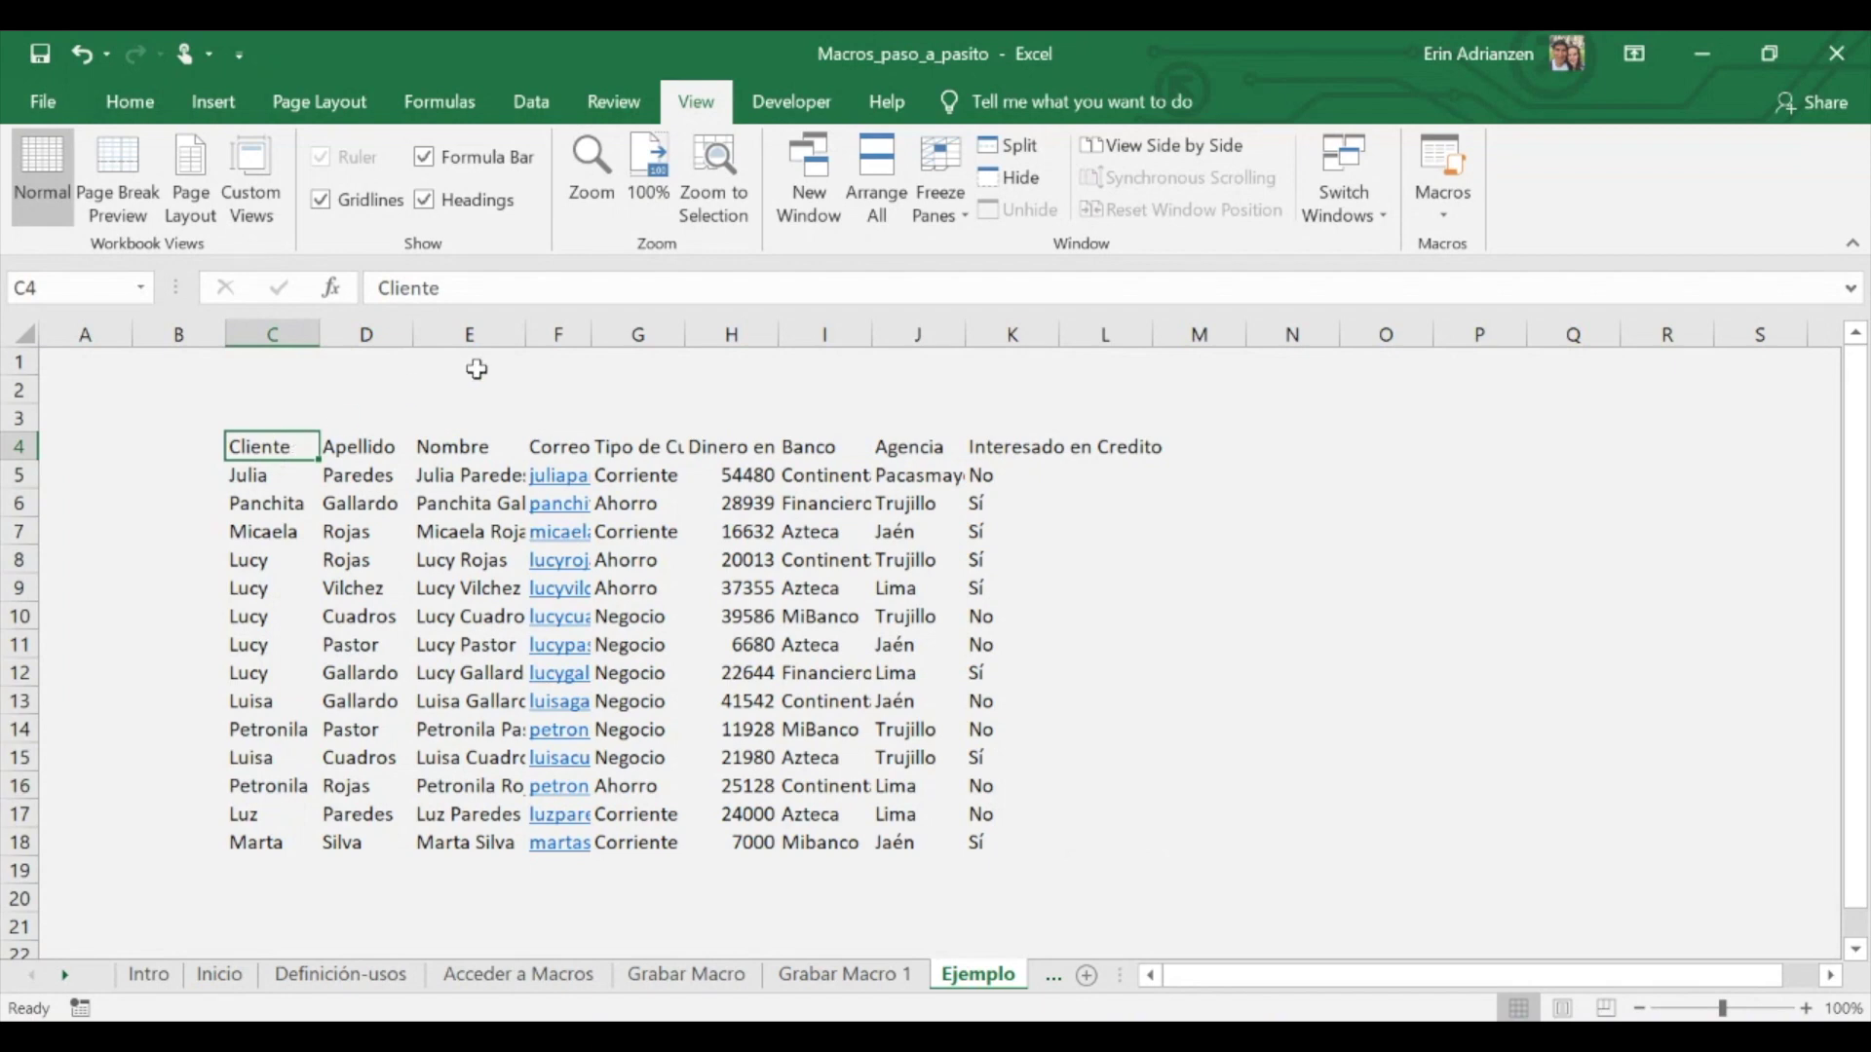
click(1447, 214)
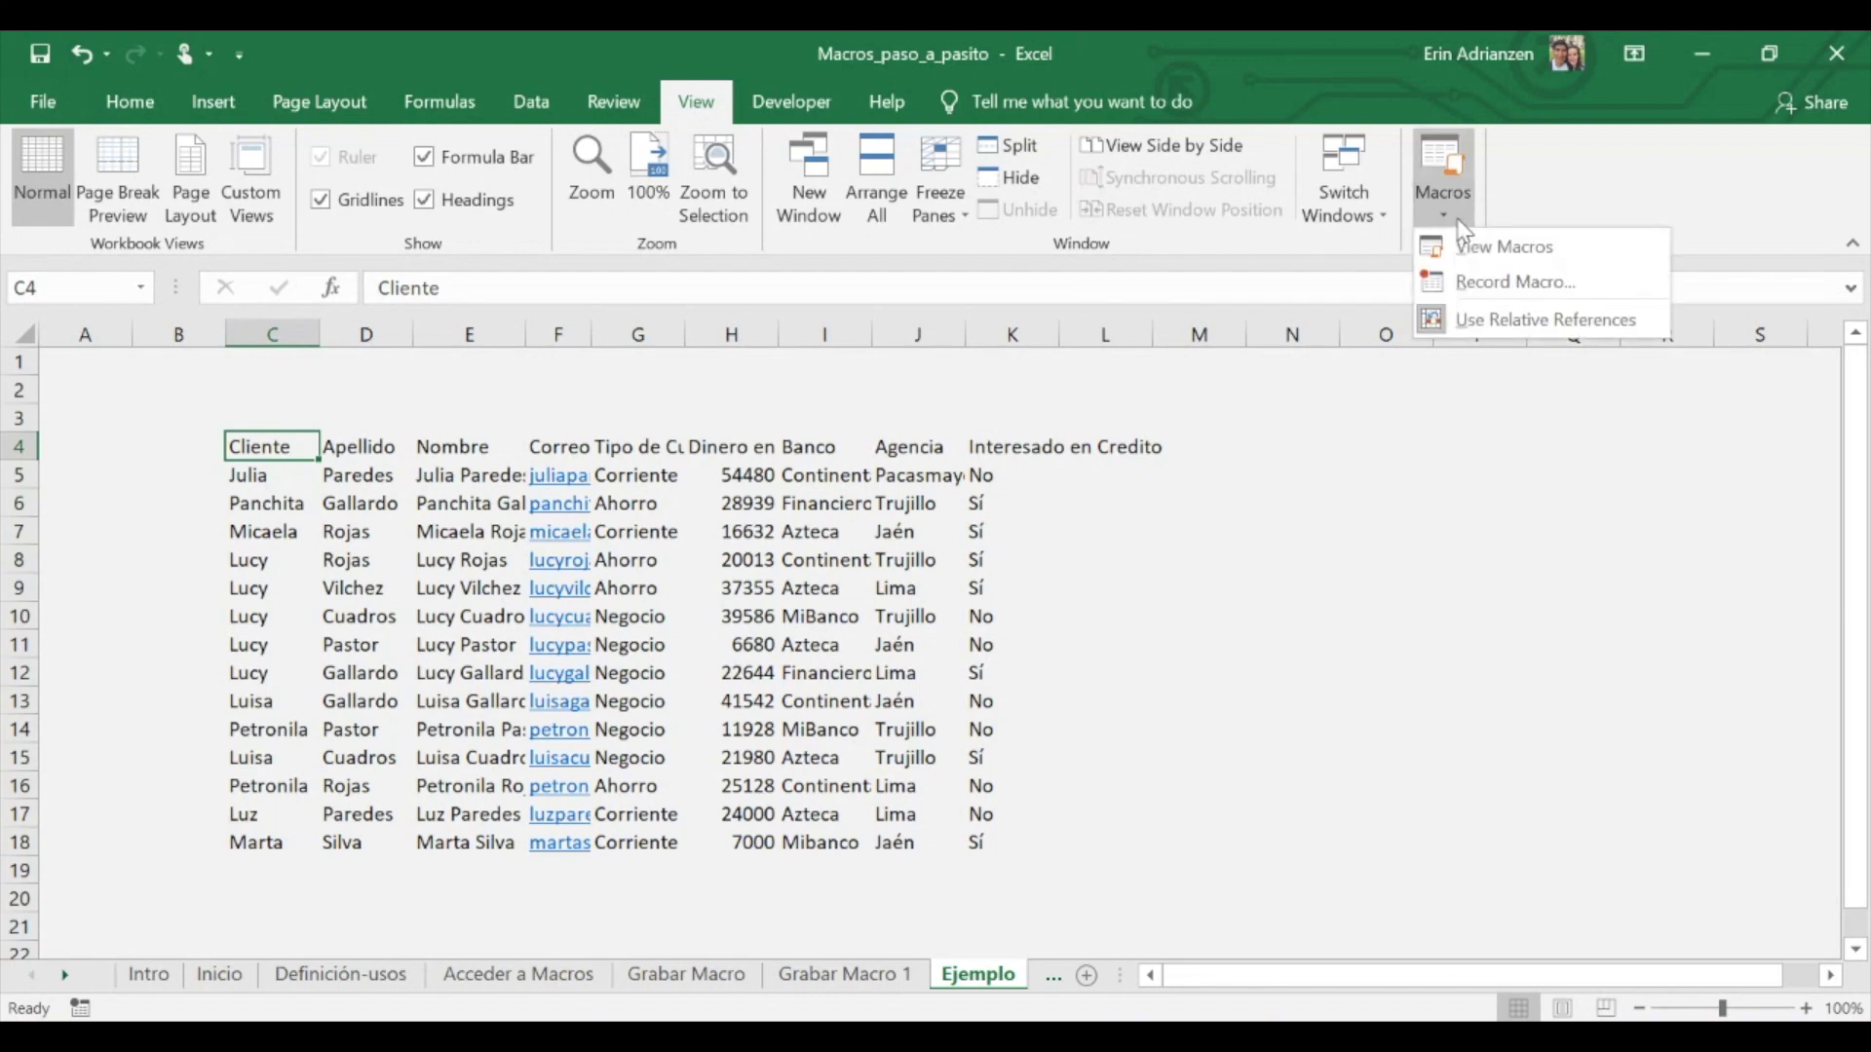
- Run tutorialmacros on the Ejemplo table and compare the result with the Grabar Macro 1 sheet
click(1512, 255)
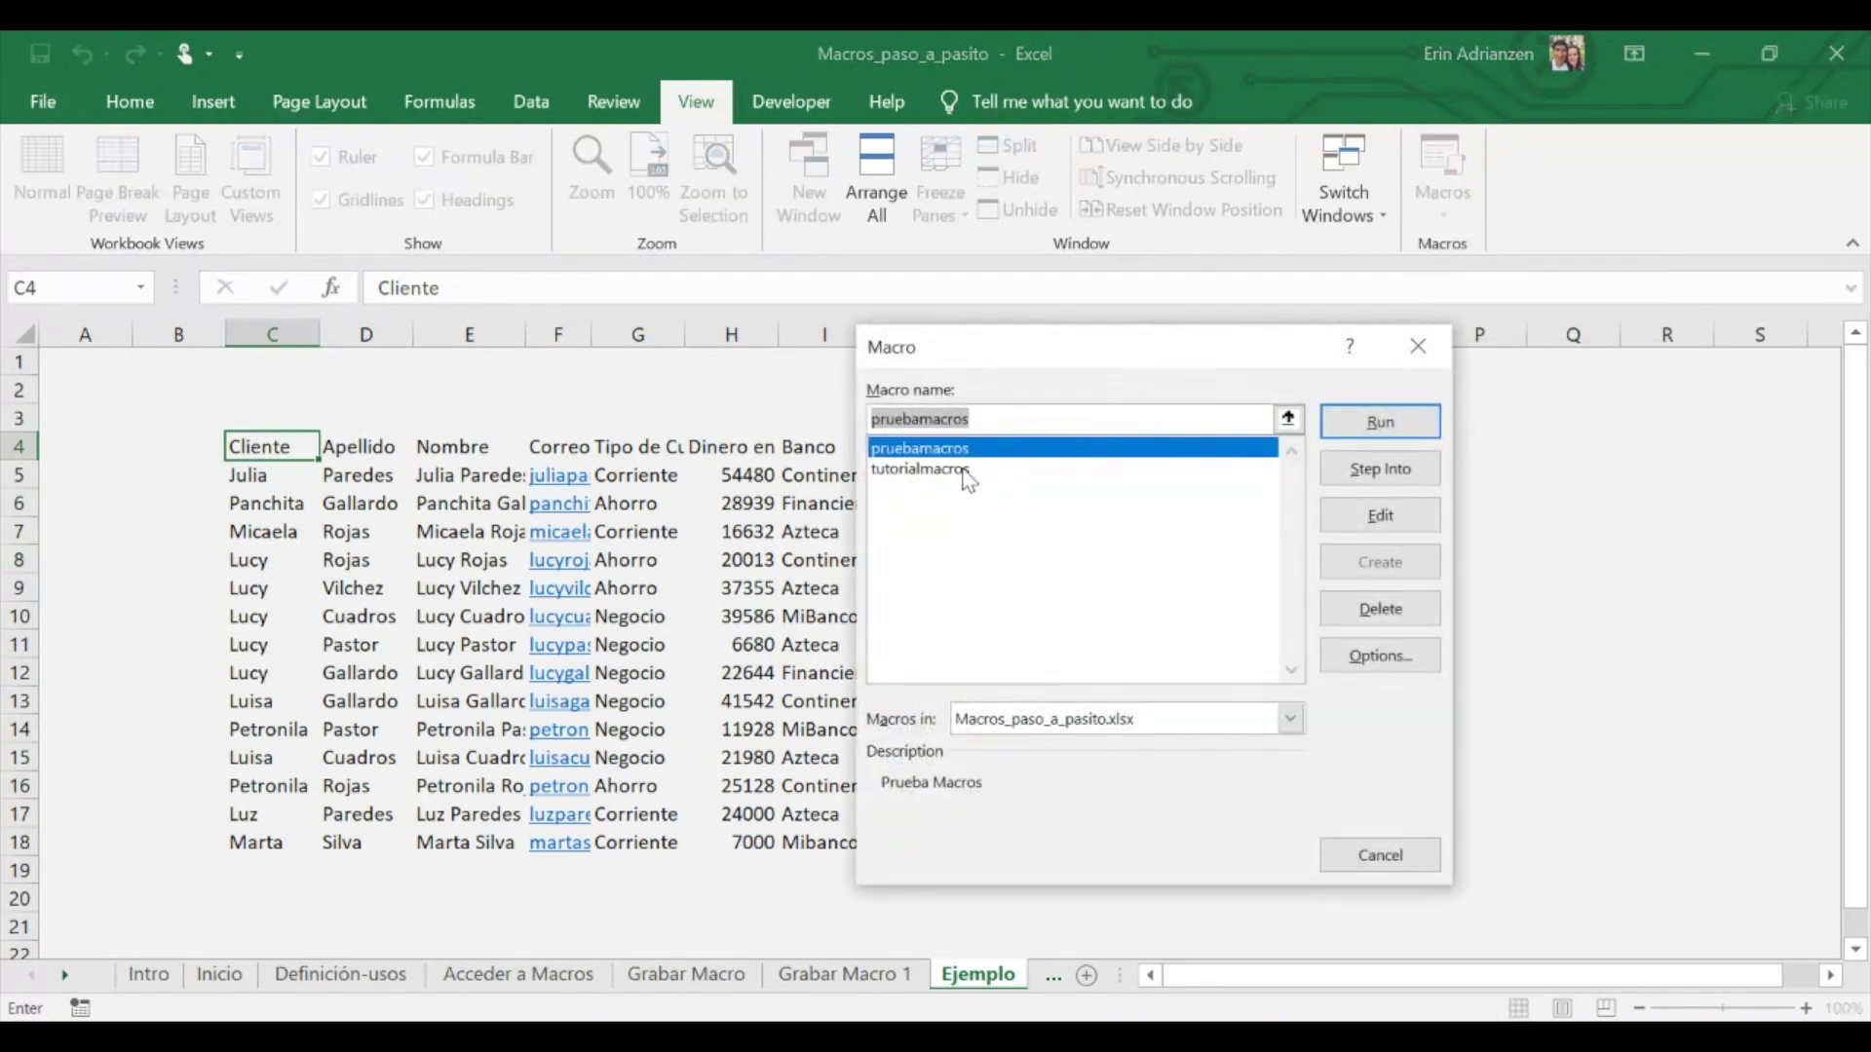
click(955, 471)
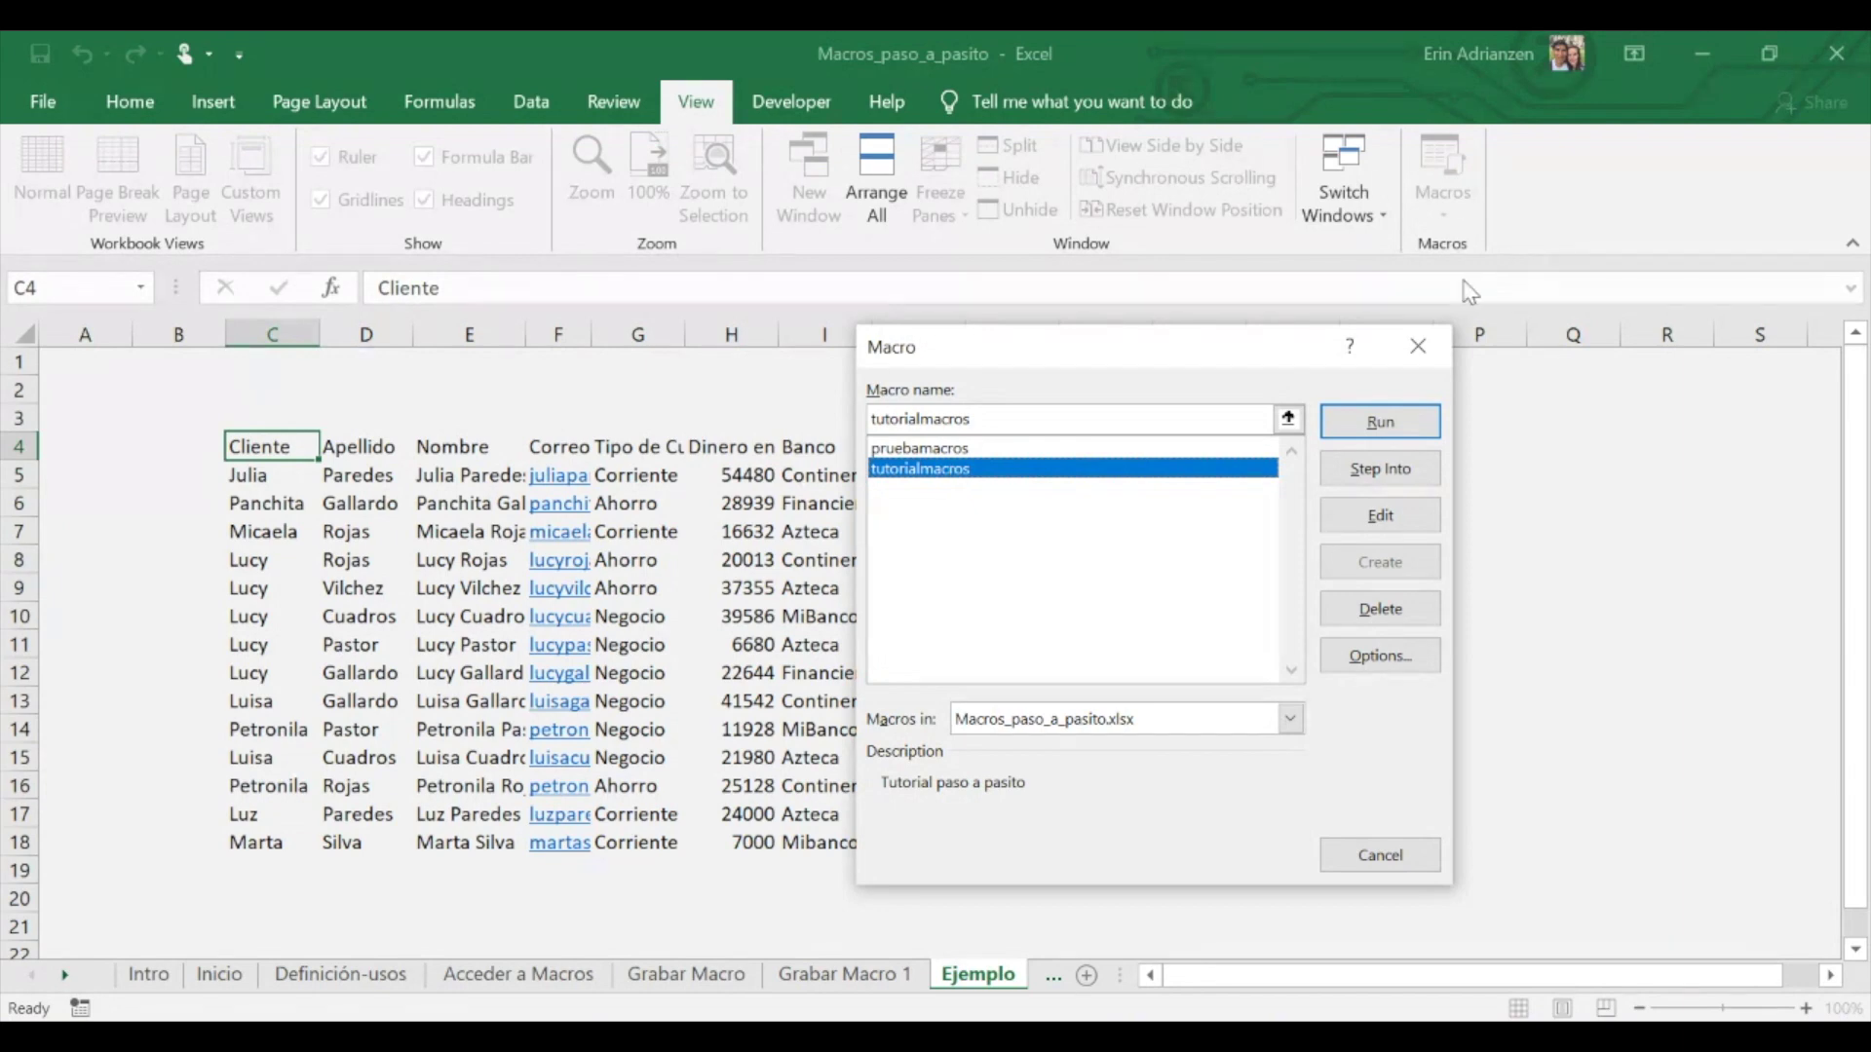
drag(1230, 355, 1442, 261)
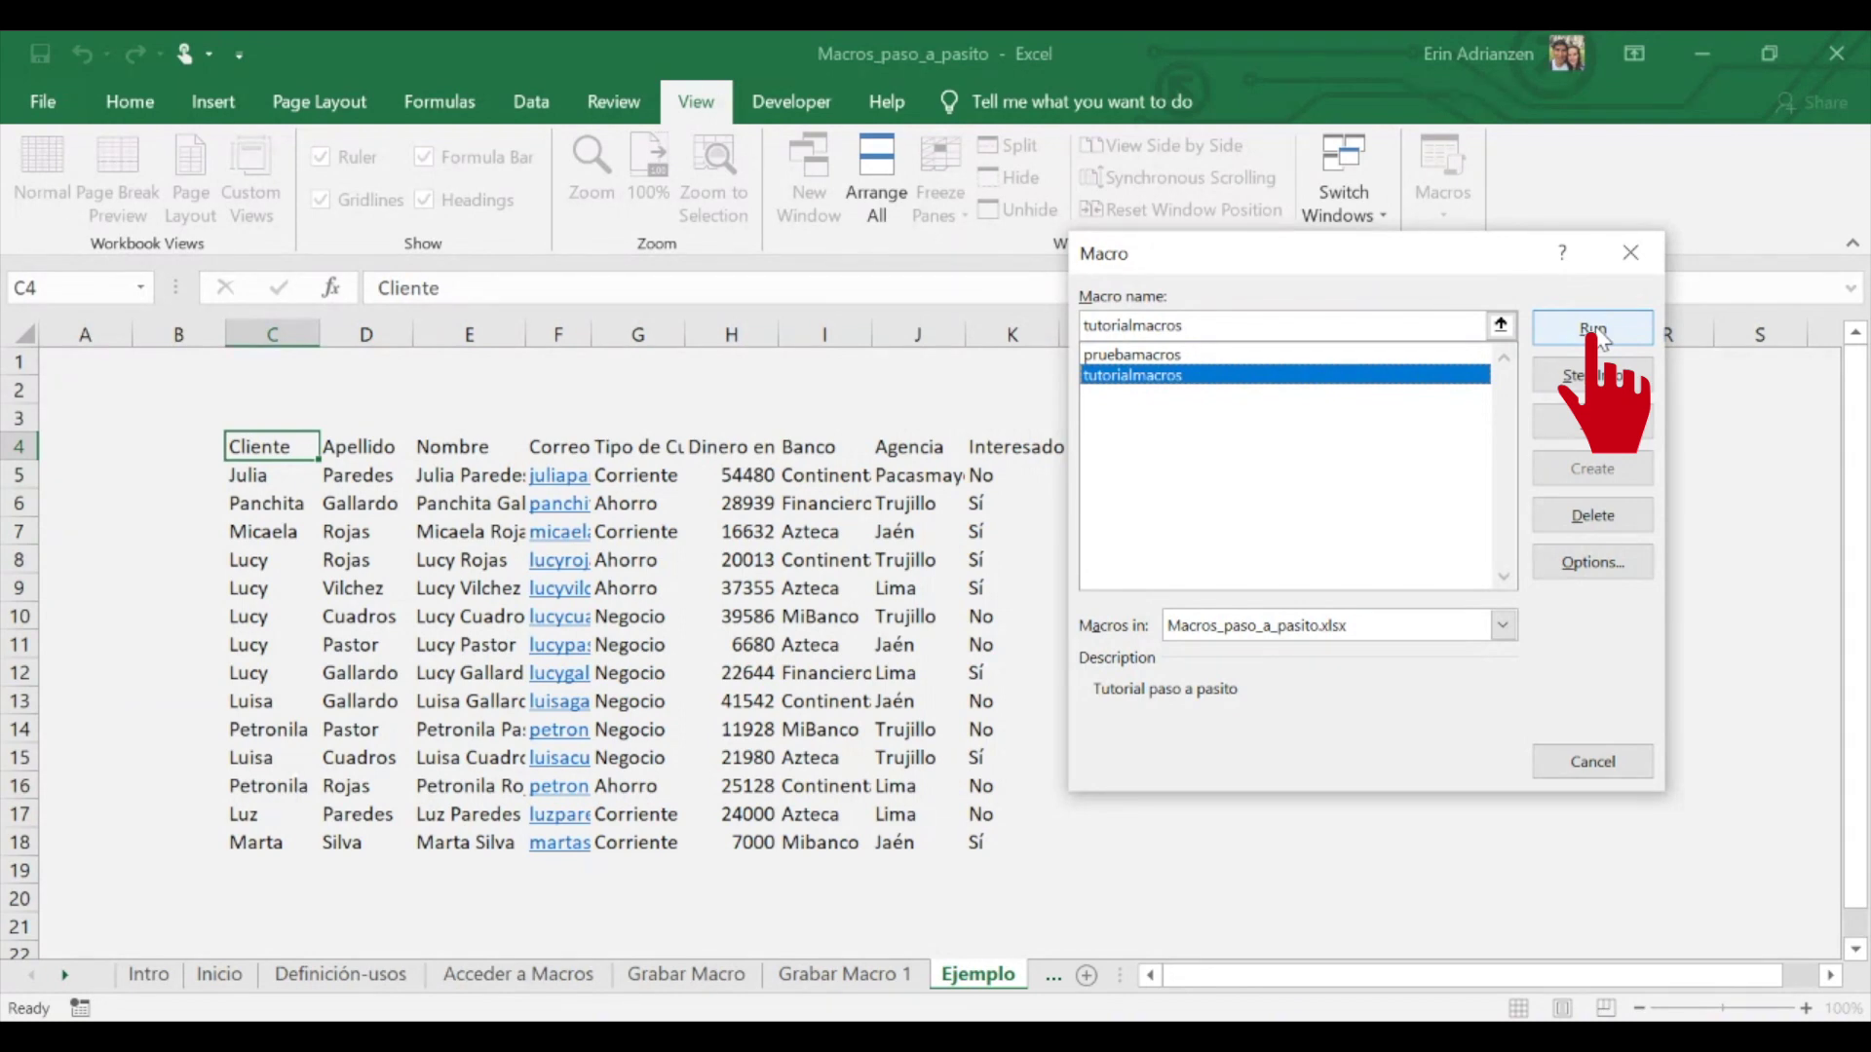
click(1594, 327)
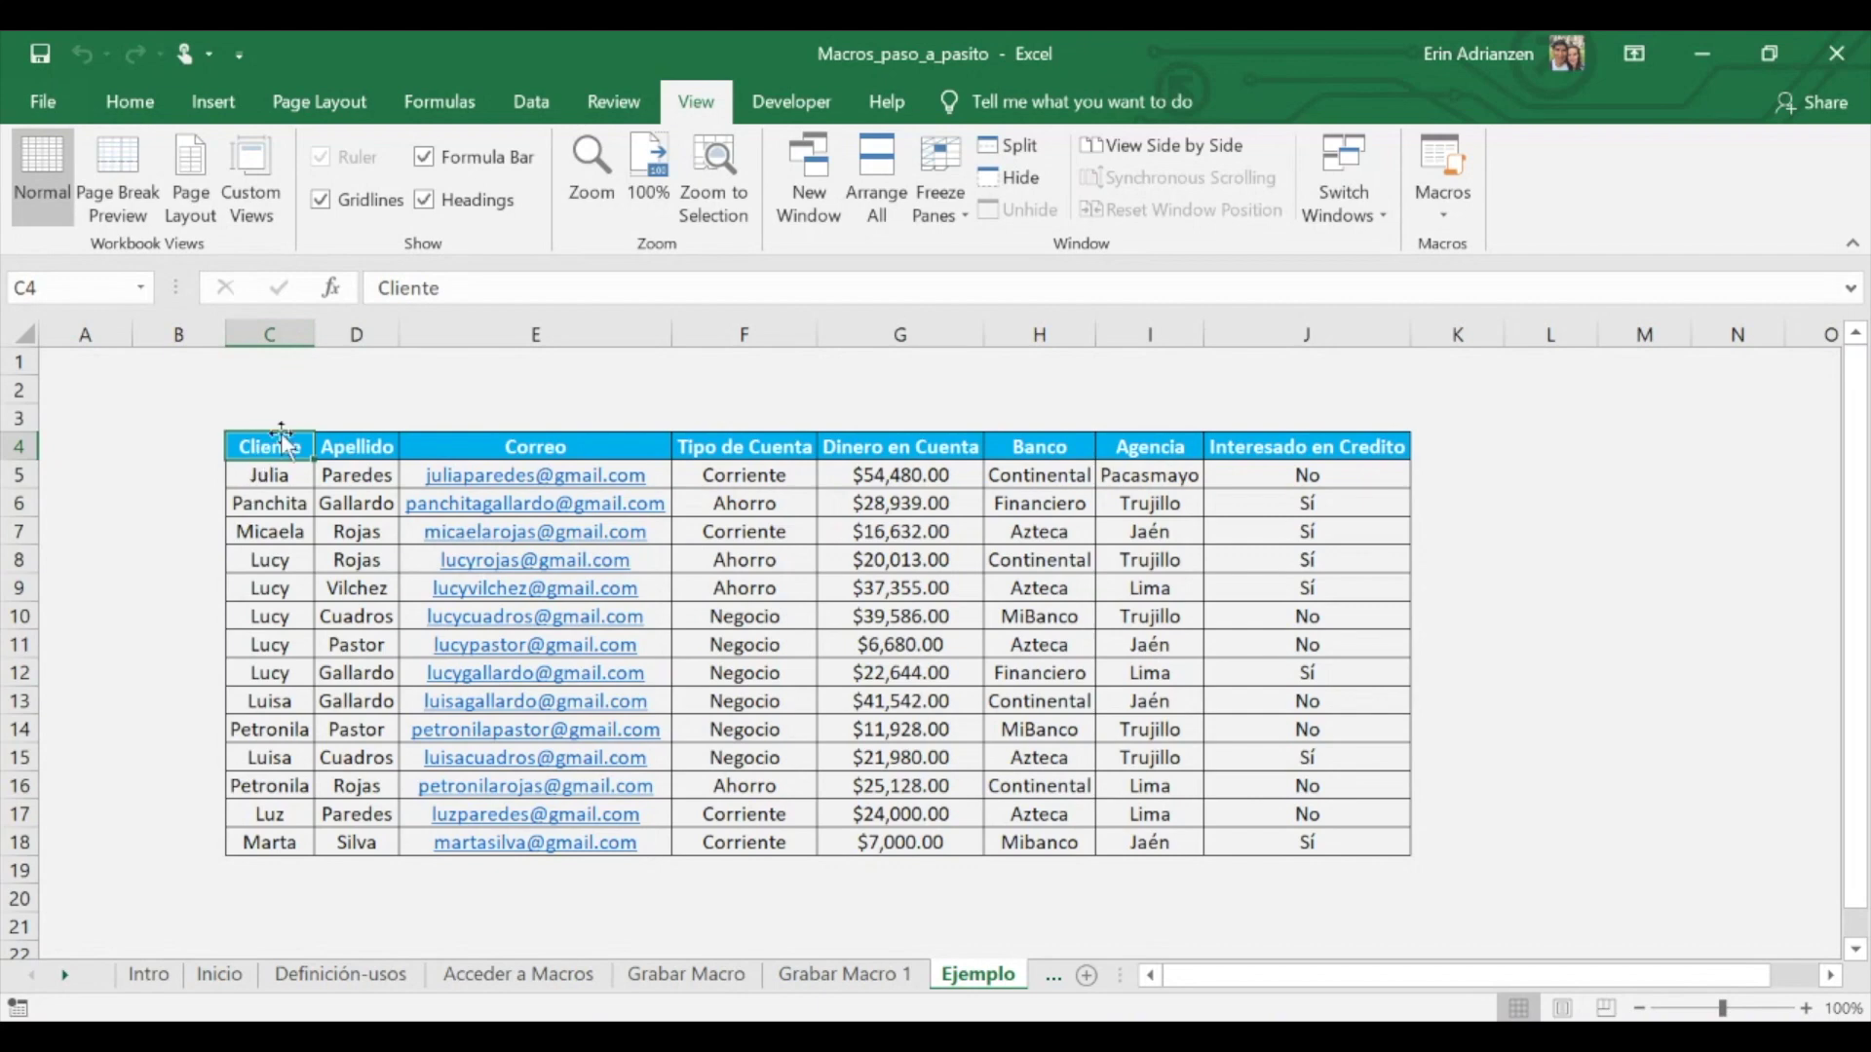
click(833, 974)
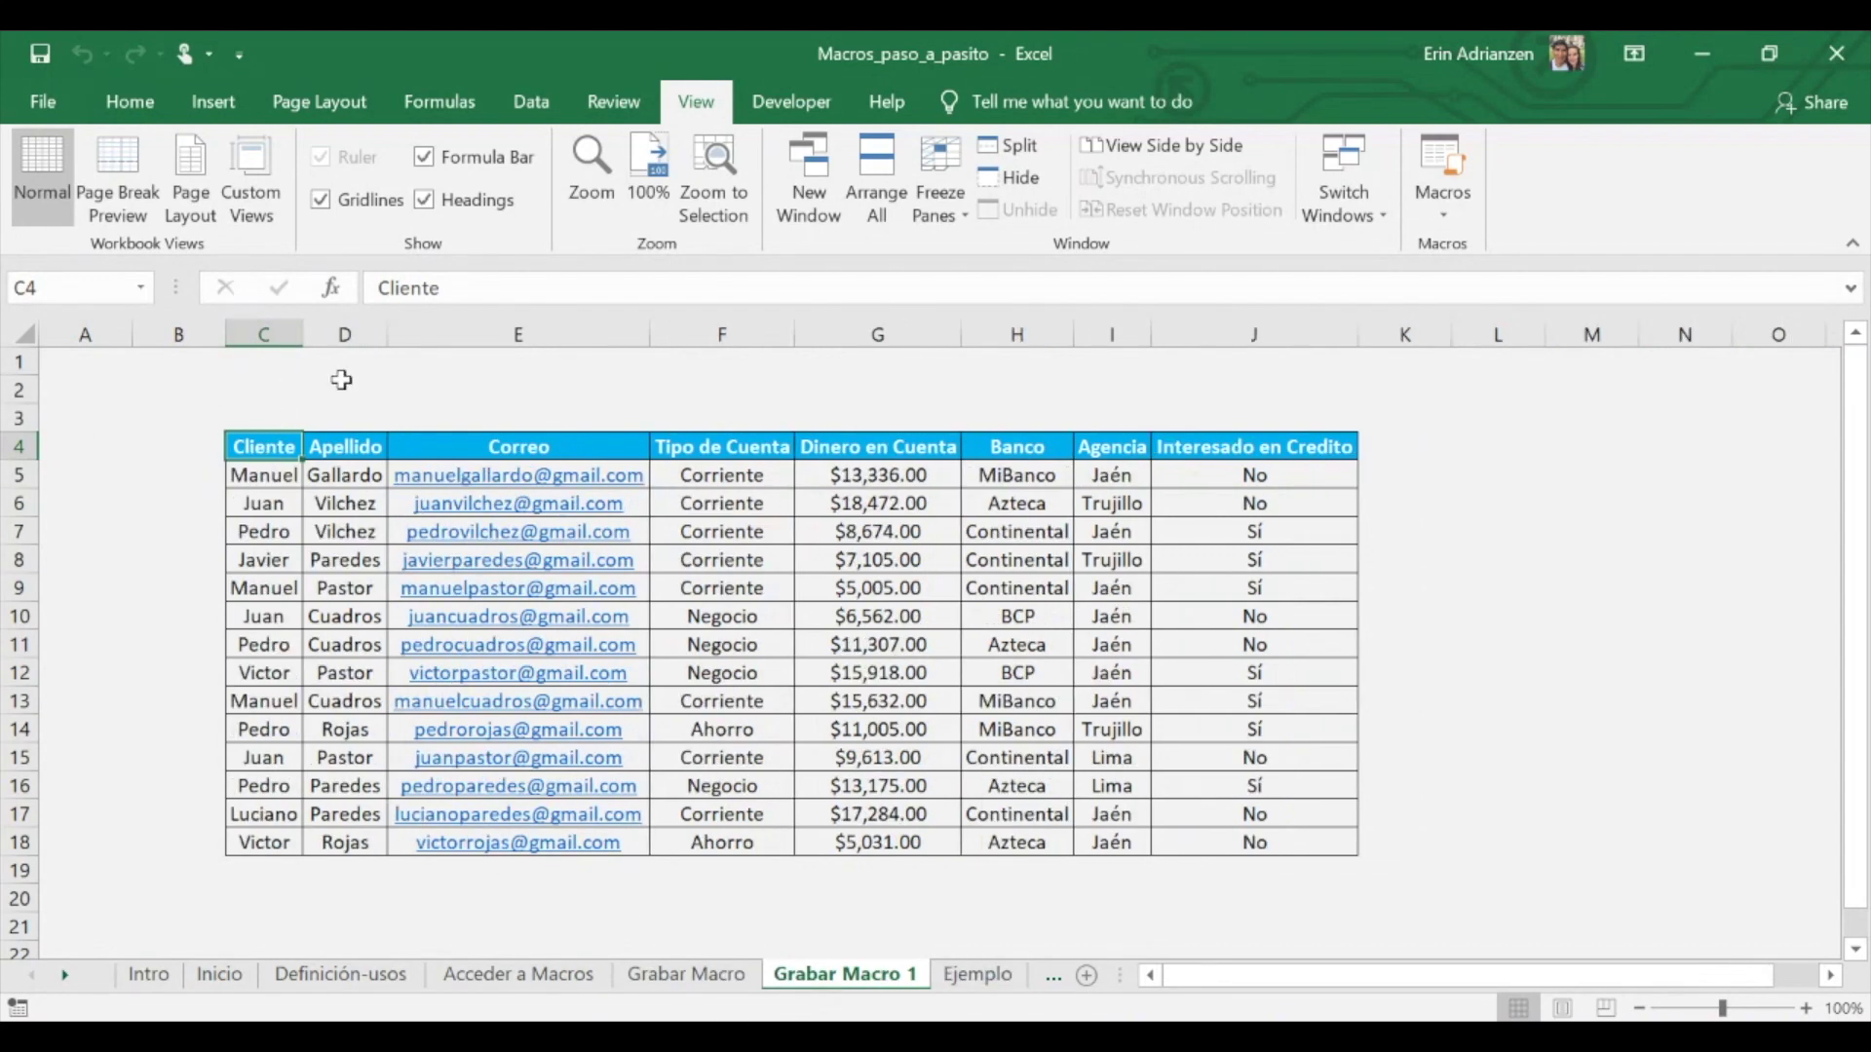
click(1004, 980)
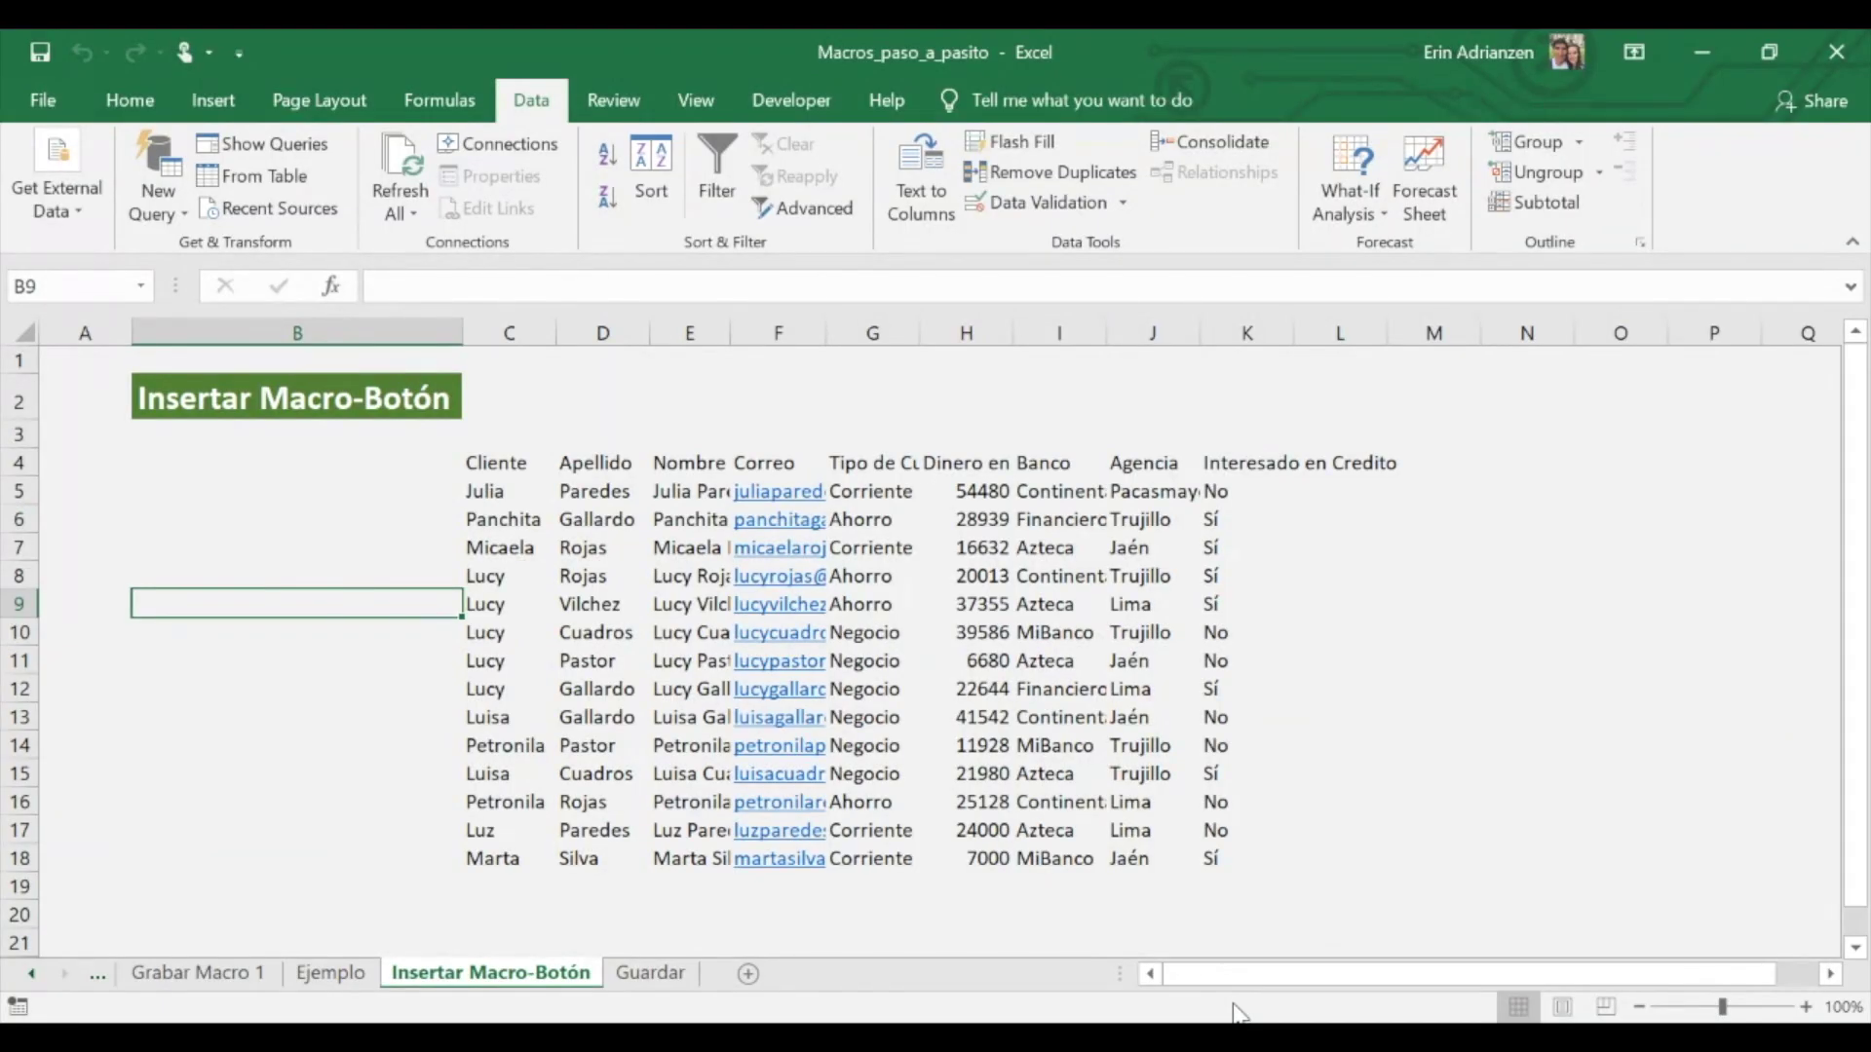
- Draw a beveled rectangle from Insert > Shapes left of the client table and select it
click(223, 111)
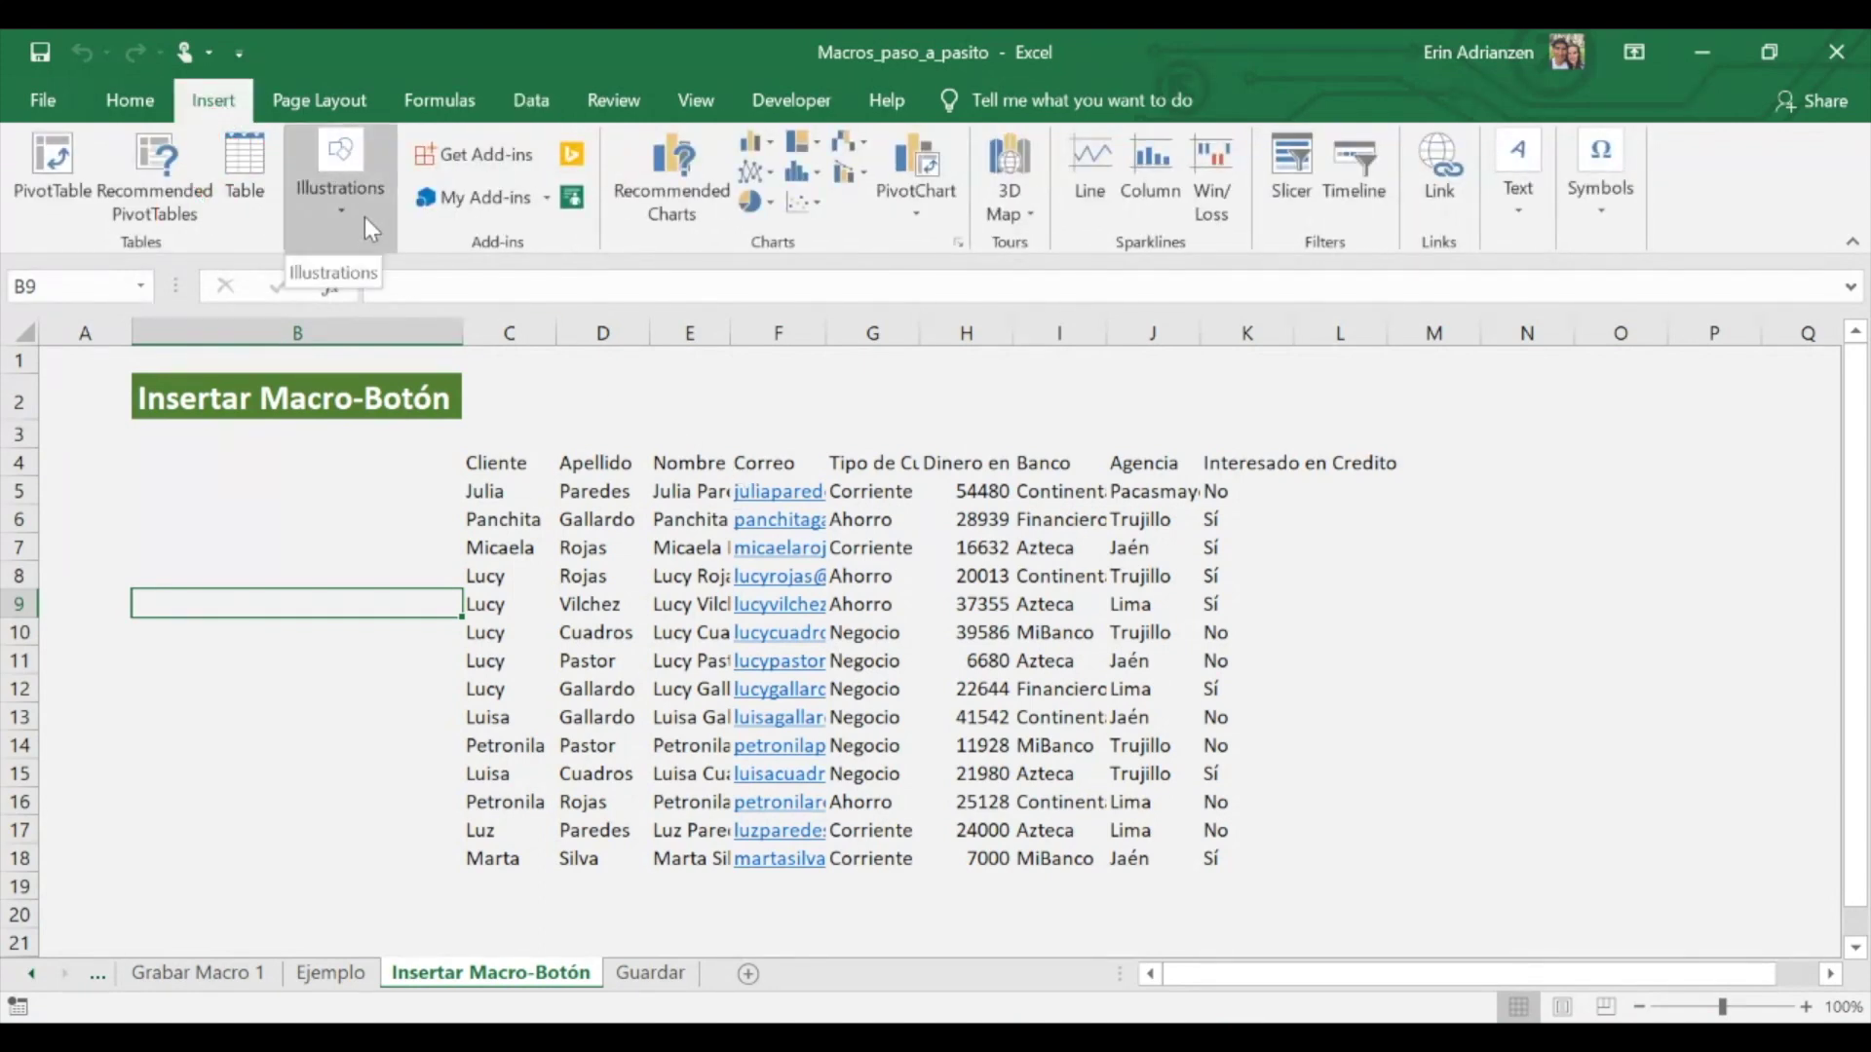
click(369, 227)
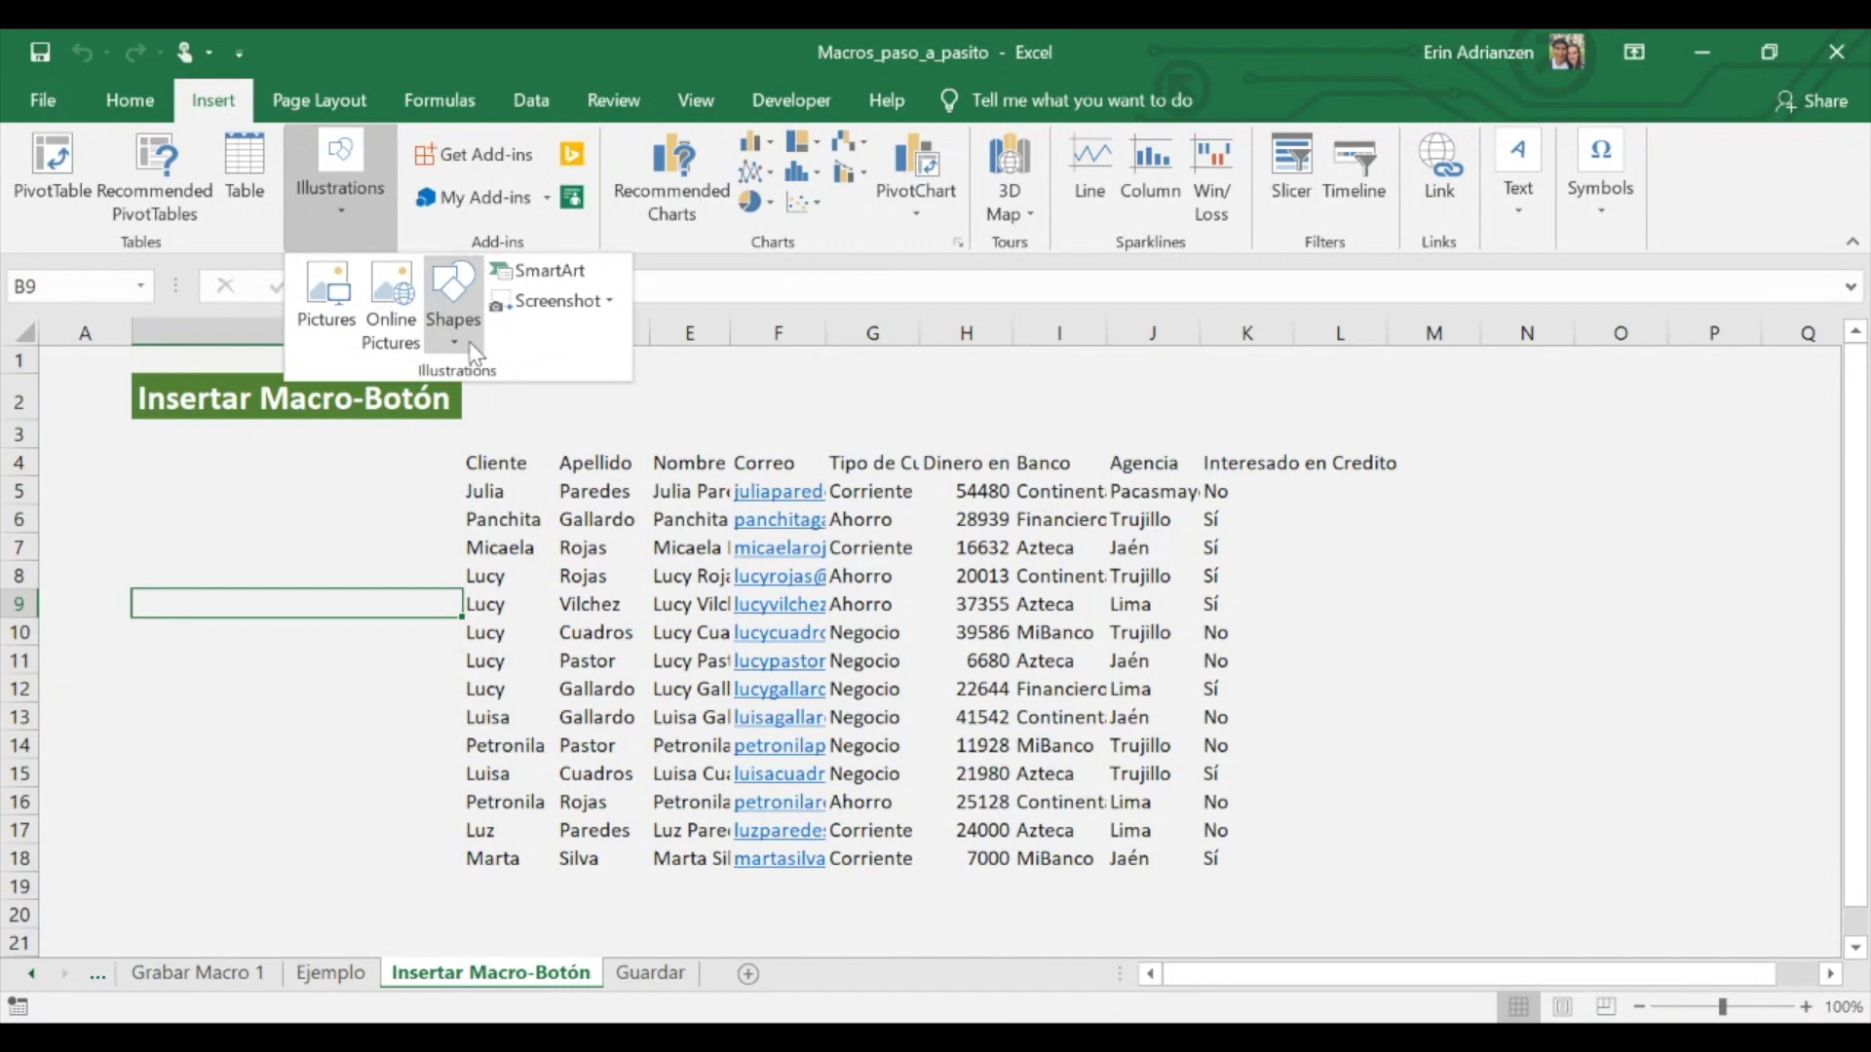
click(470, 341)
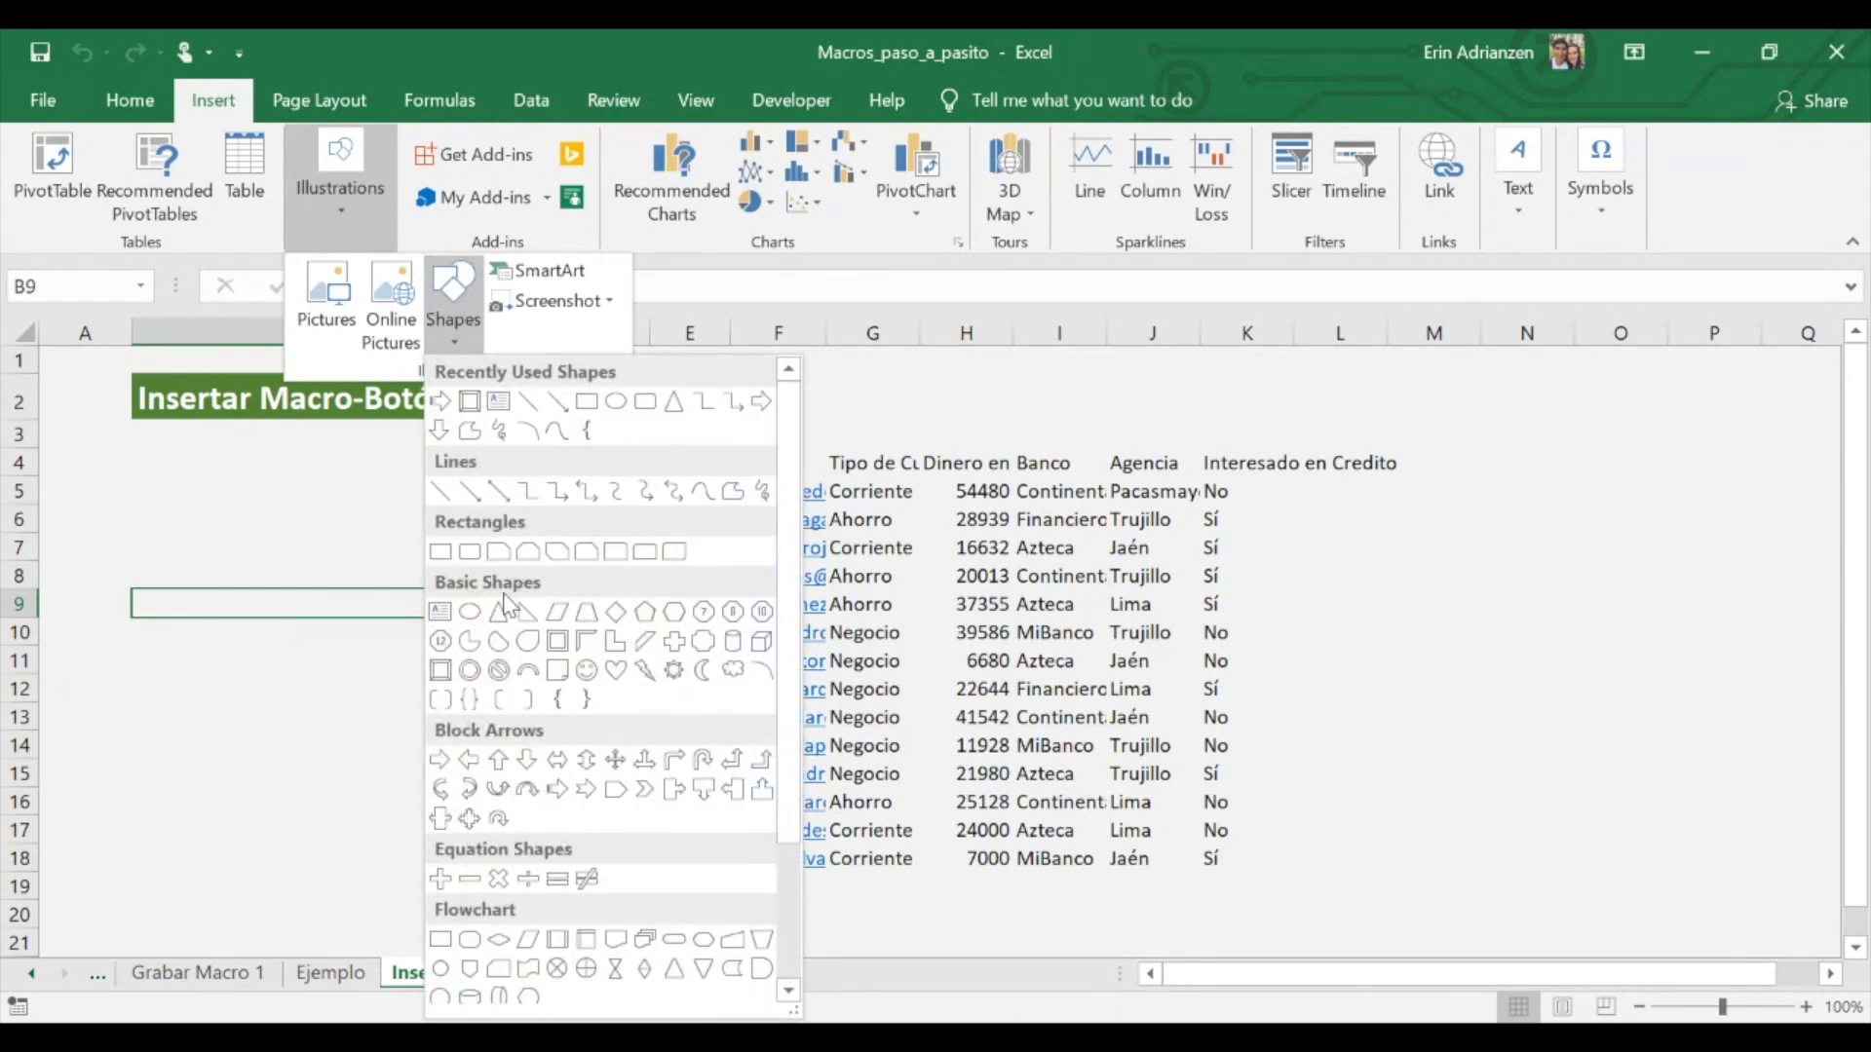
click(441, 672)
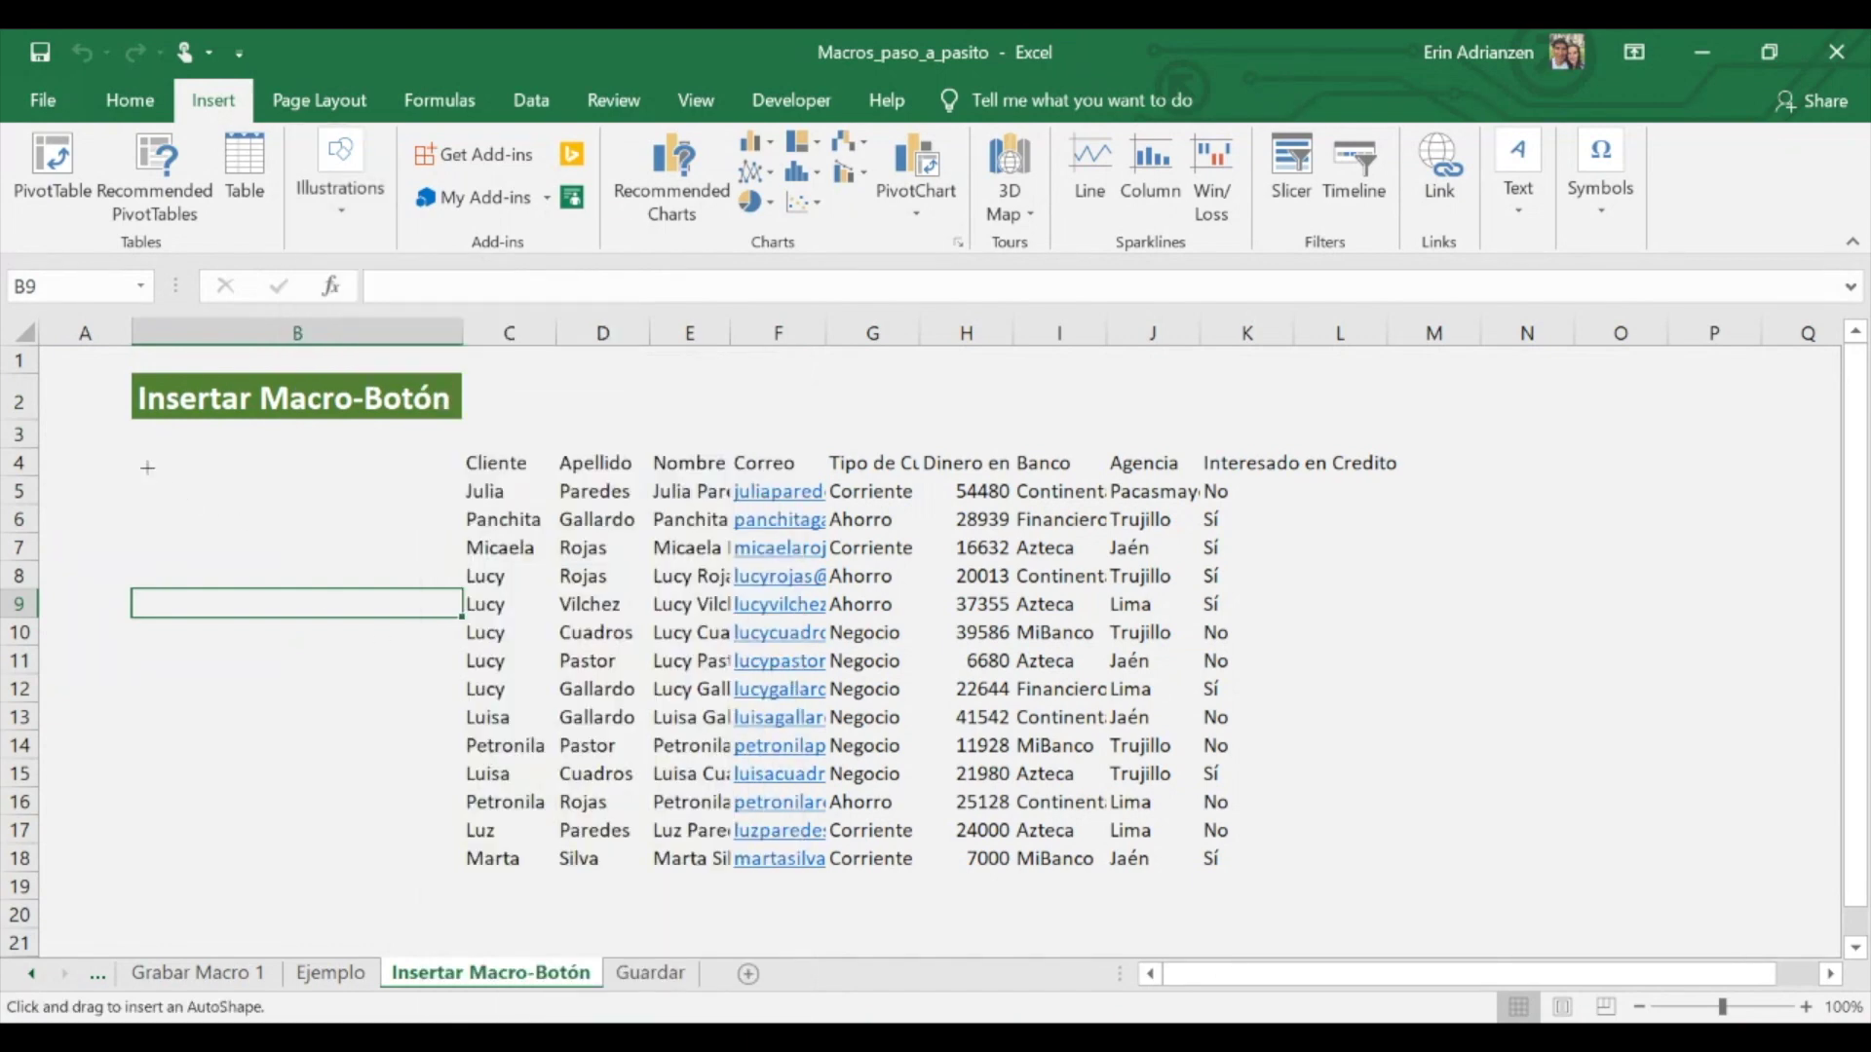
mouse_move(147, 467)
mouse_down()
mouse_move(238, 539)
mouse_move(331, 535)
mouse_up()
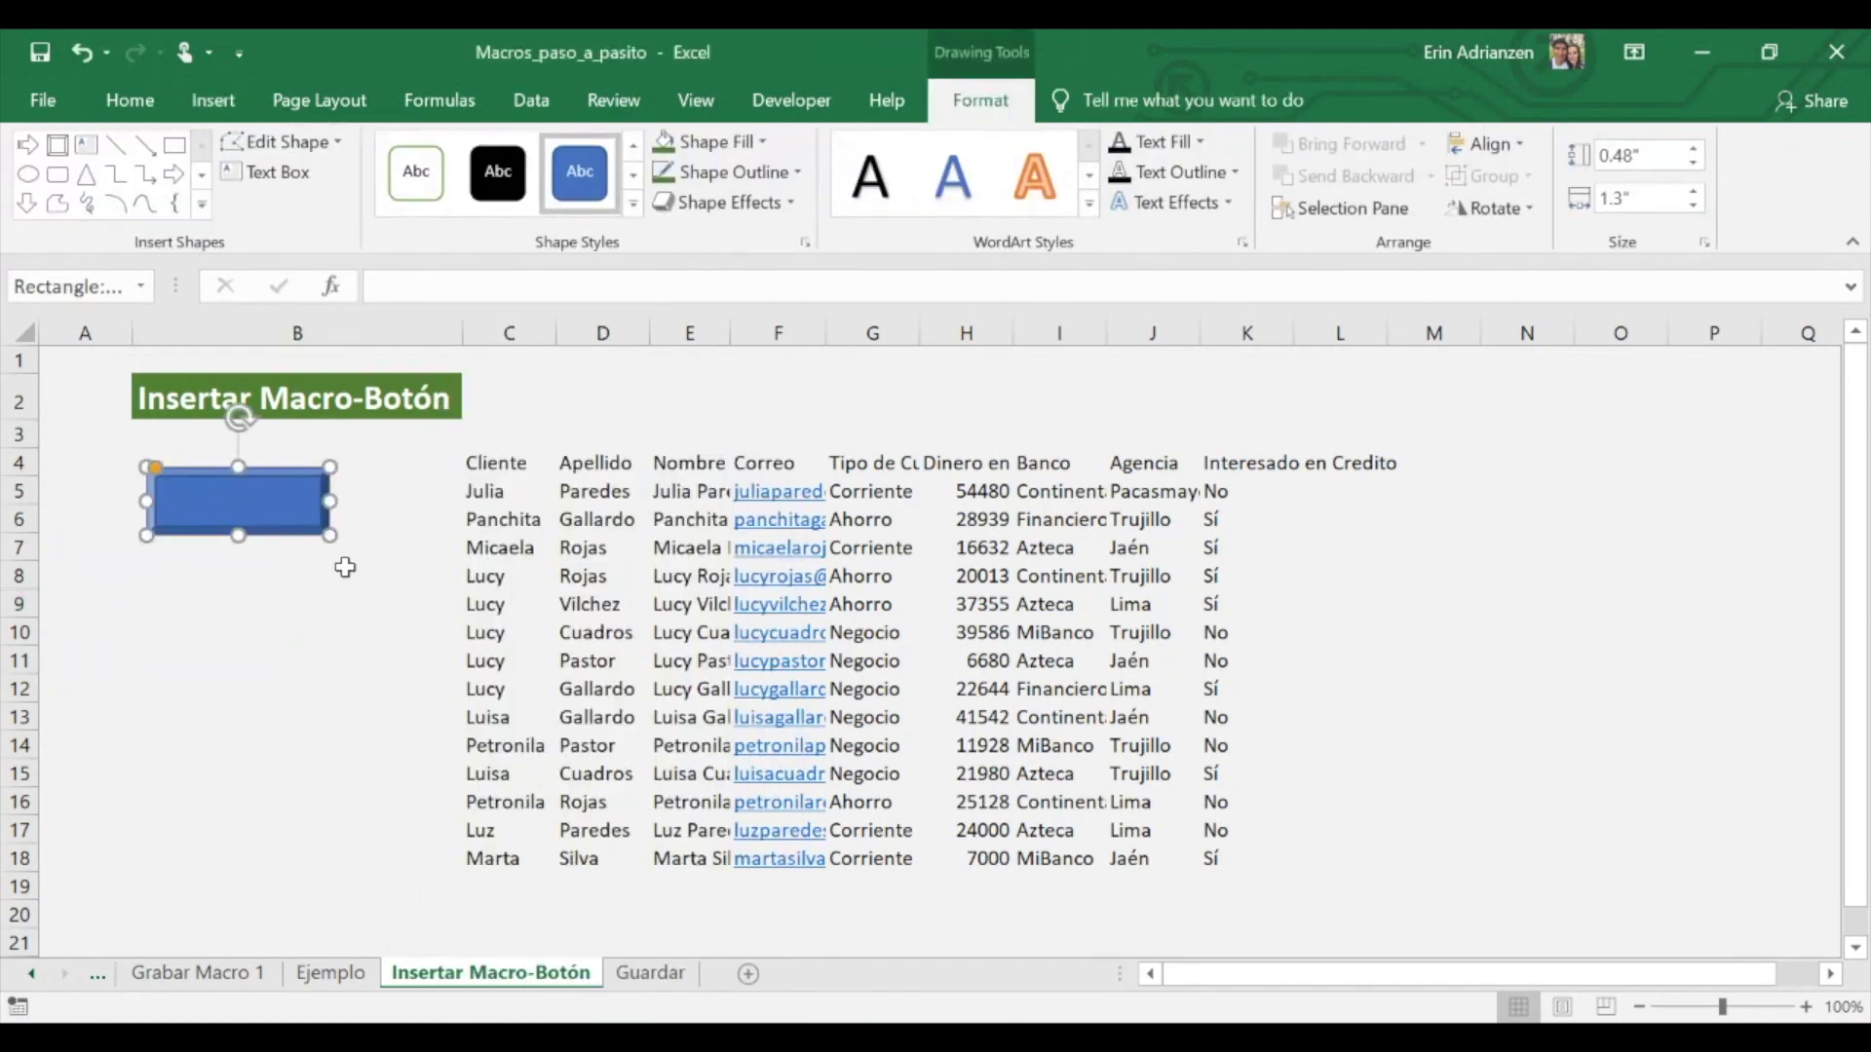
click(295, 493)
- Assign the tutorialmacros macro from Macros_paso_a_pasito.xlsx to the blue rectangle
right_click(293, 495)
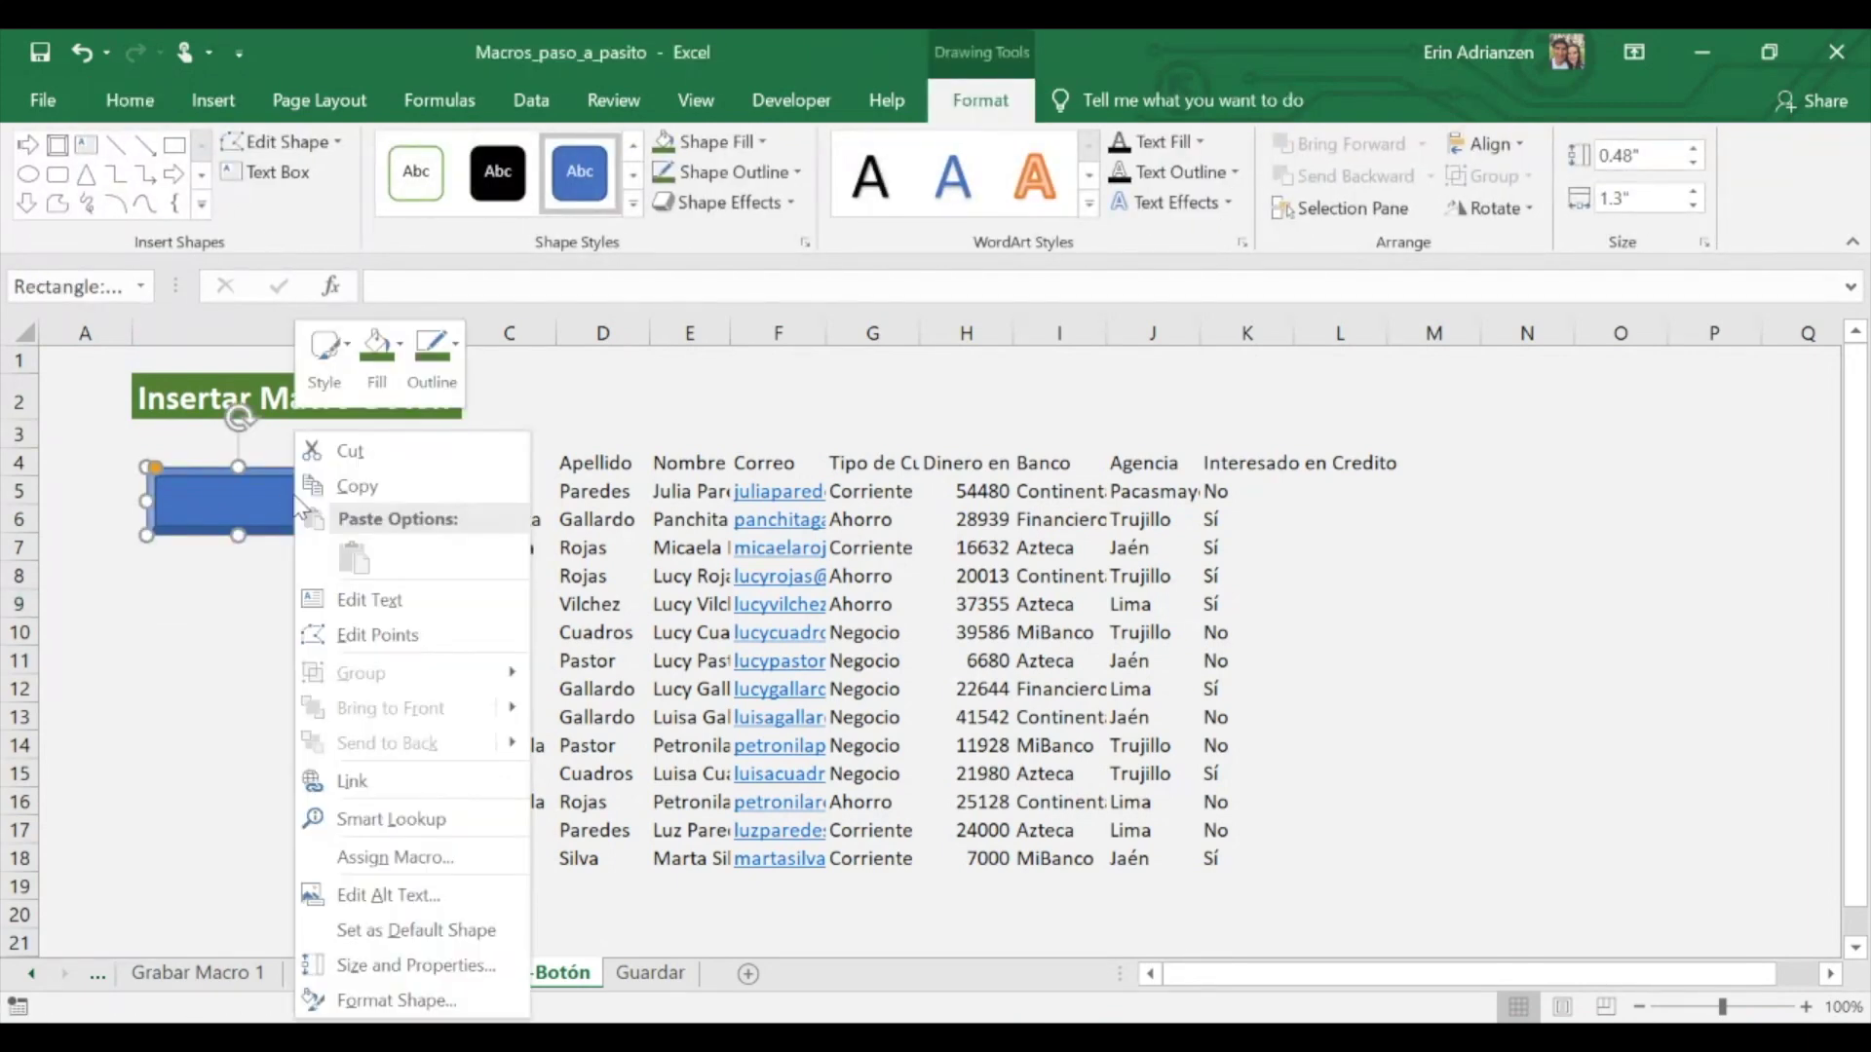
click(398, 859)
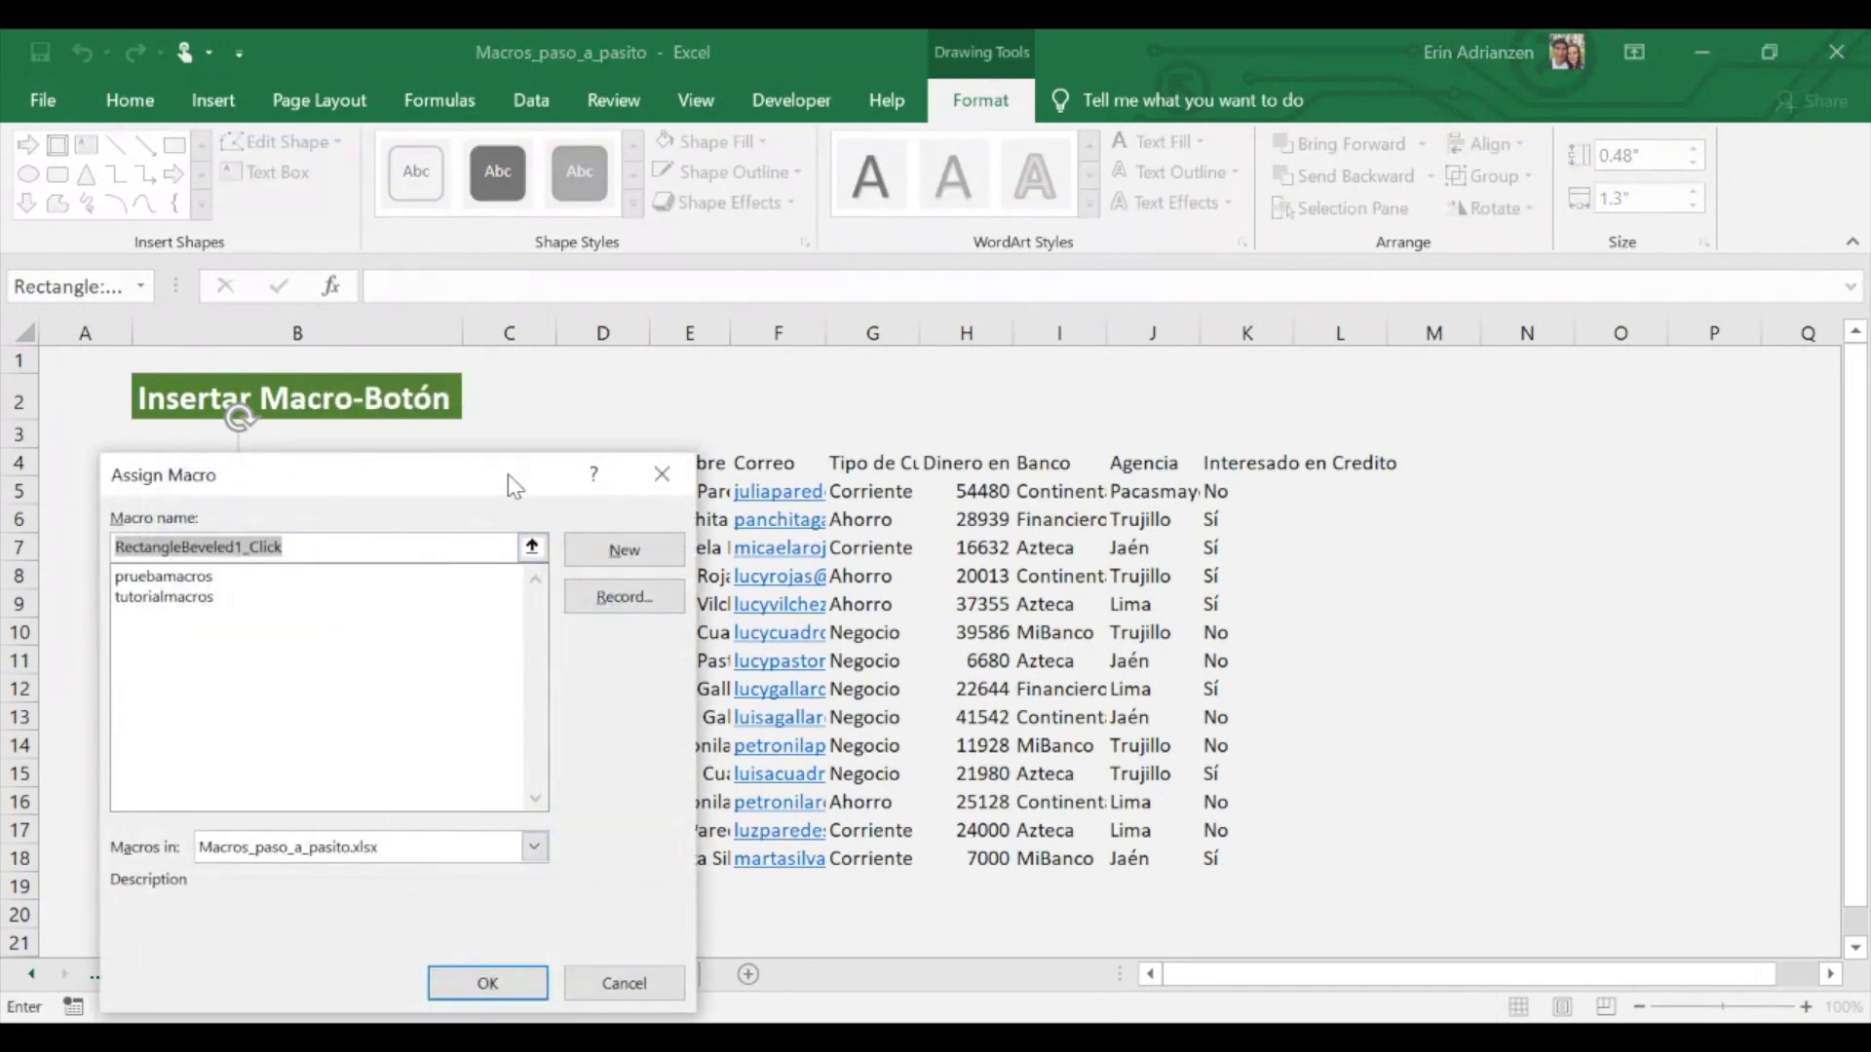
drag(506, 475, 1048, 376)
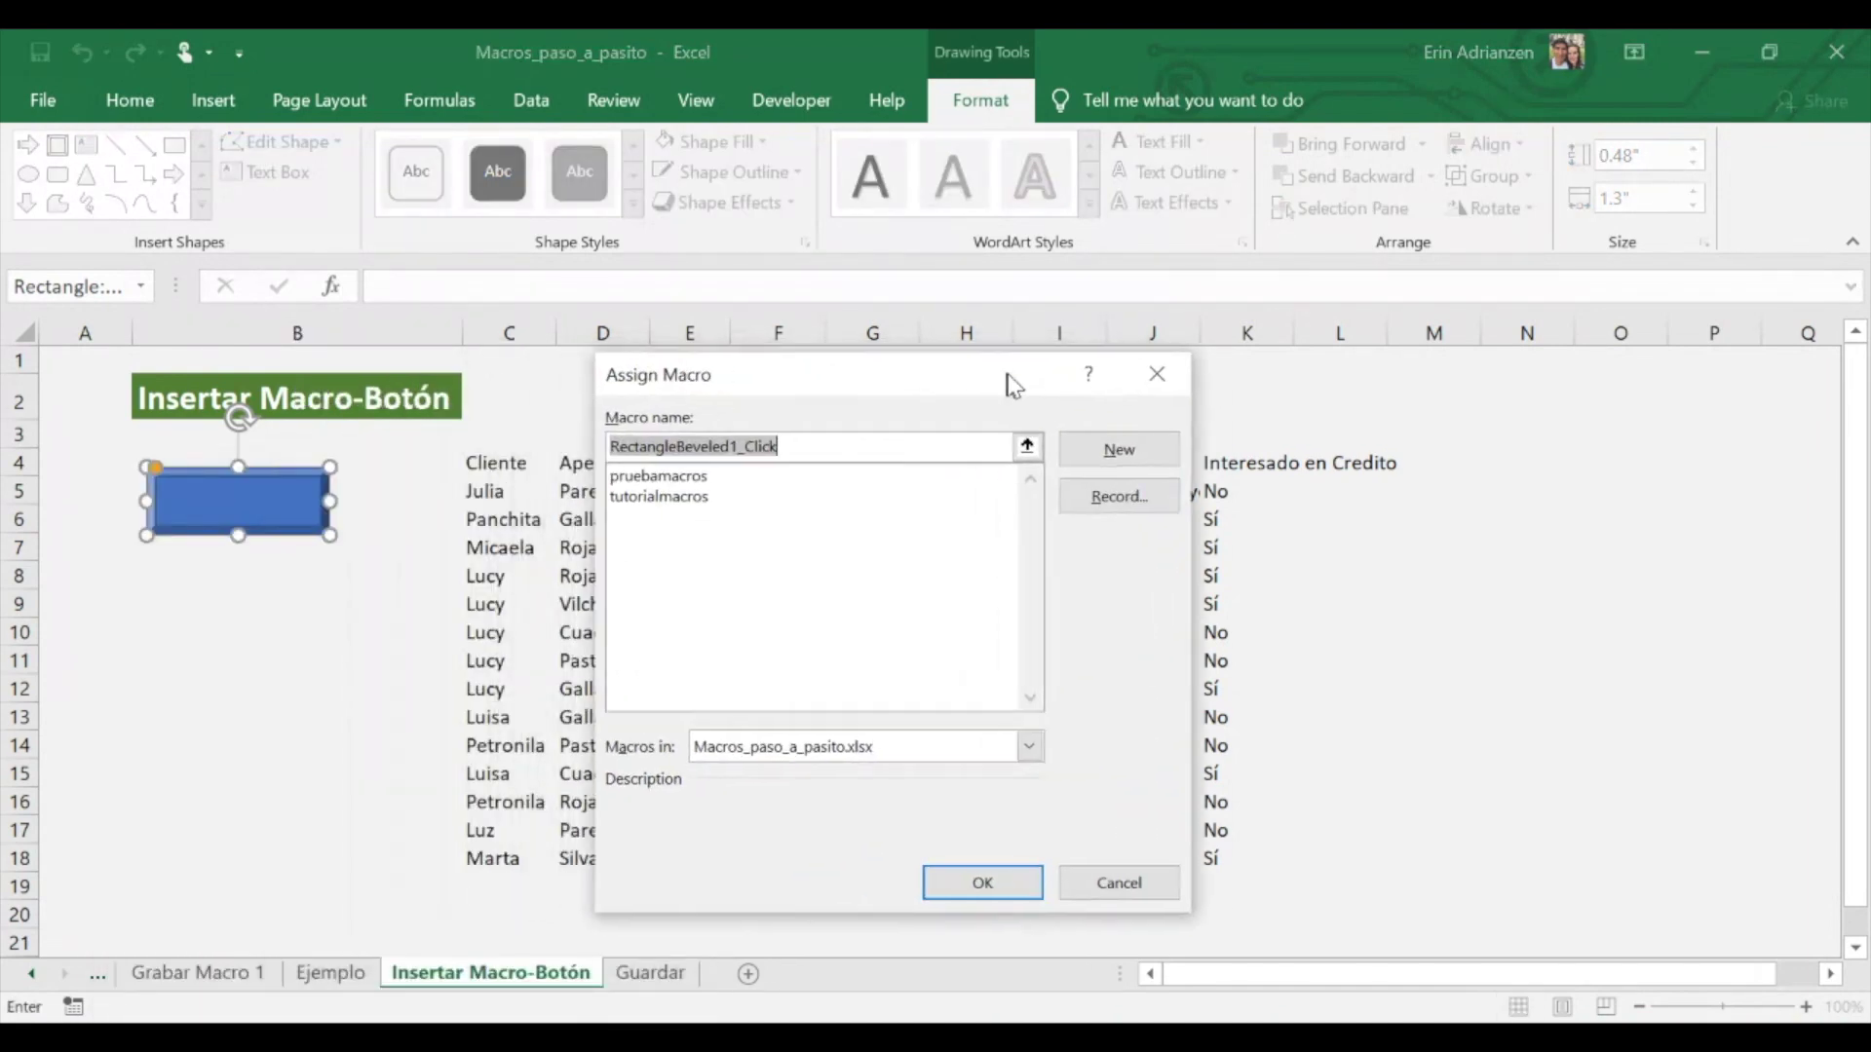
click(746, 502)
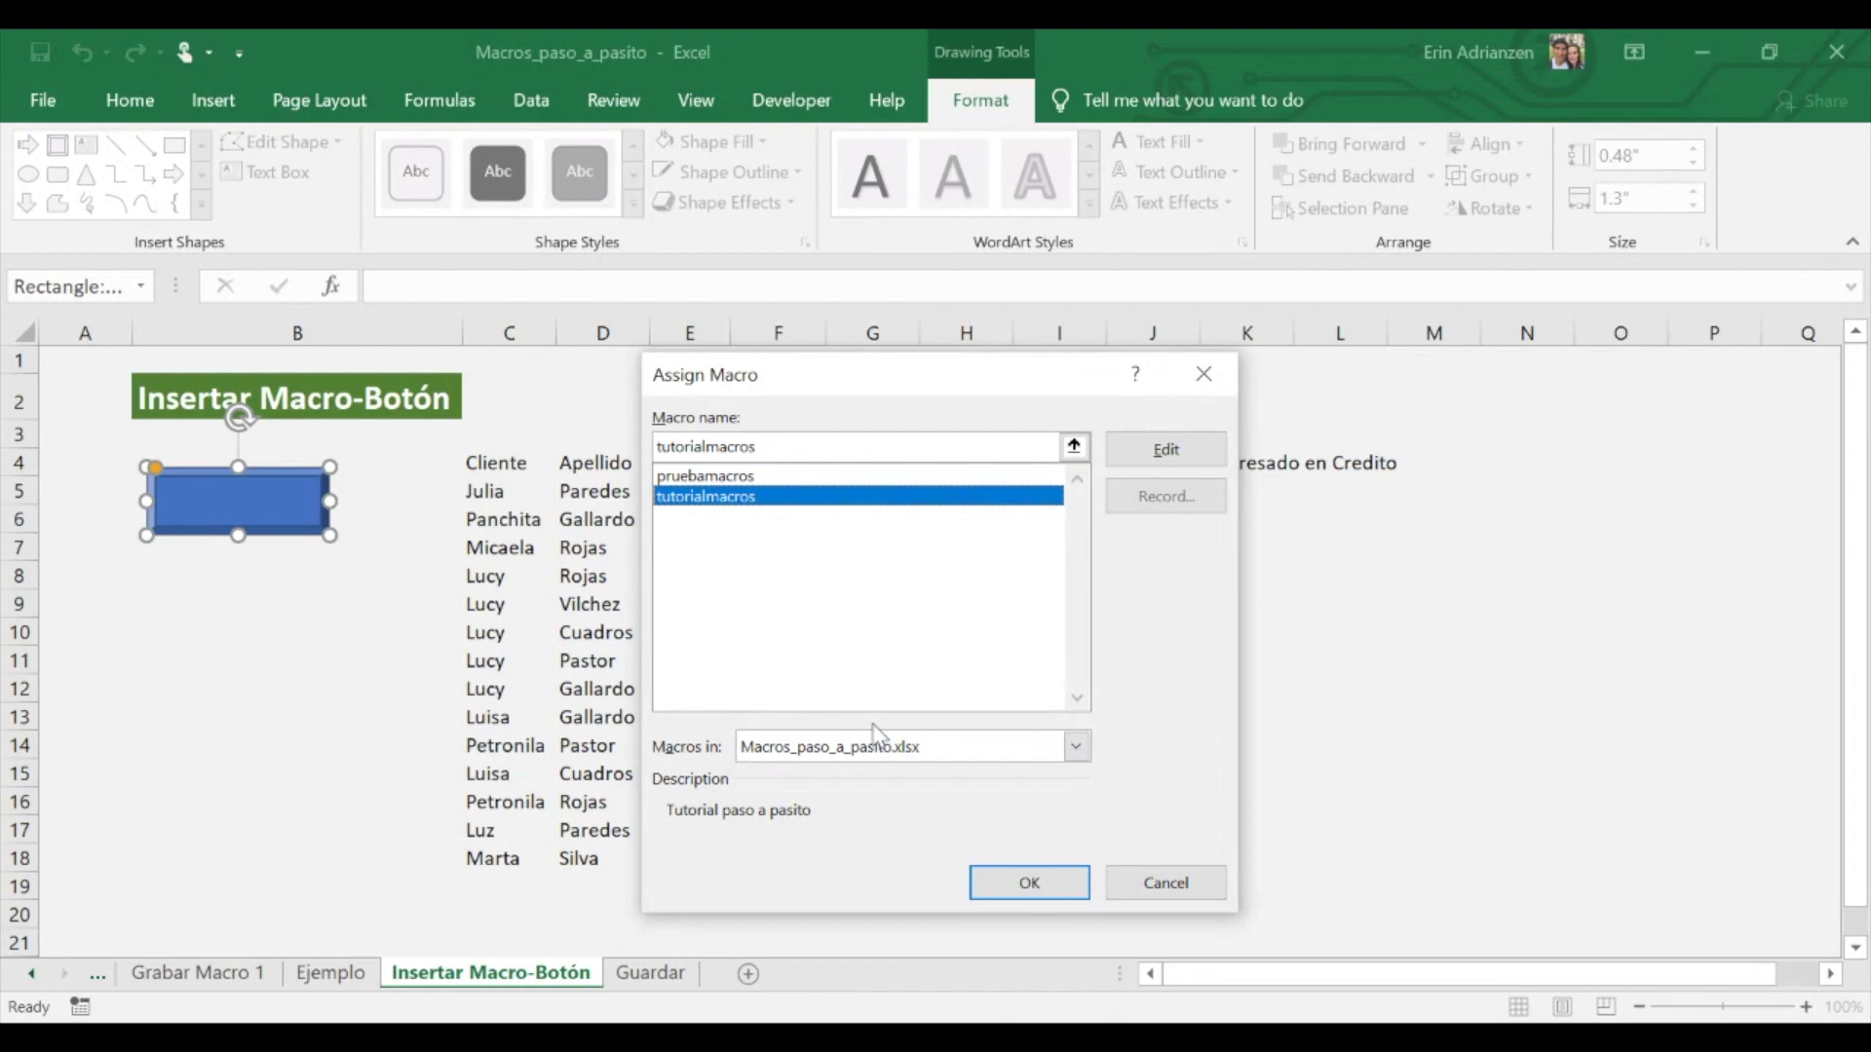
click(1077, 748)
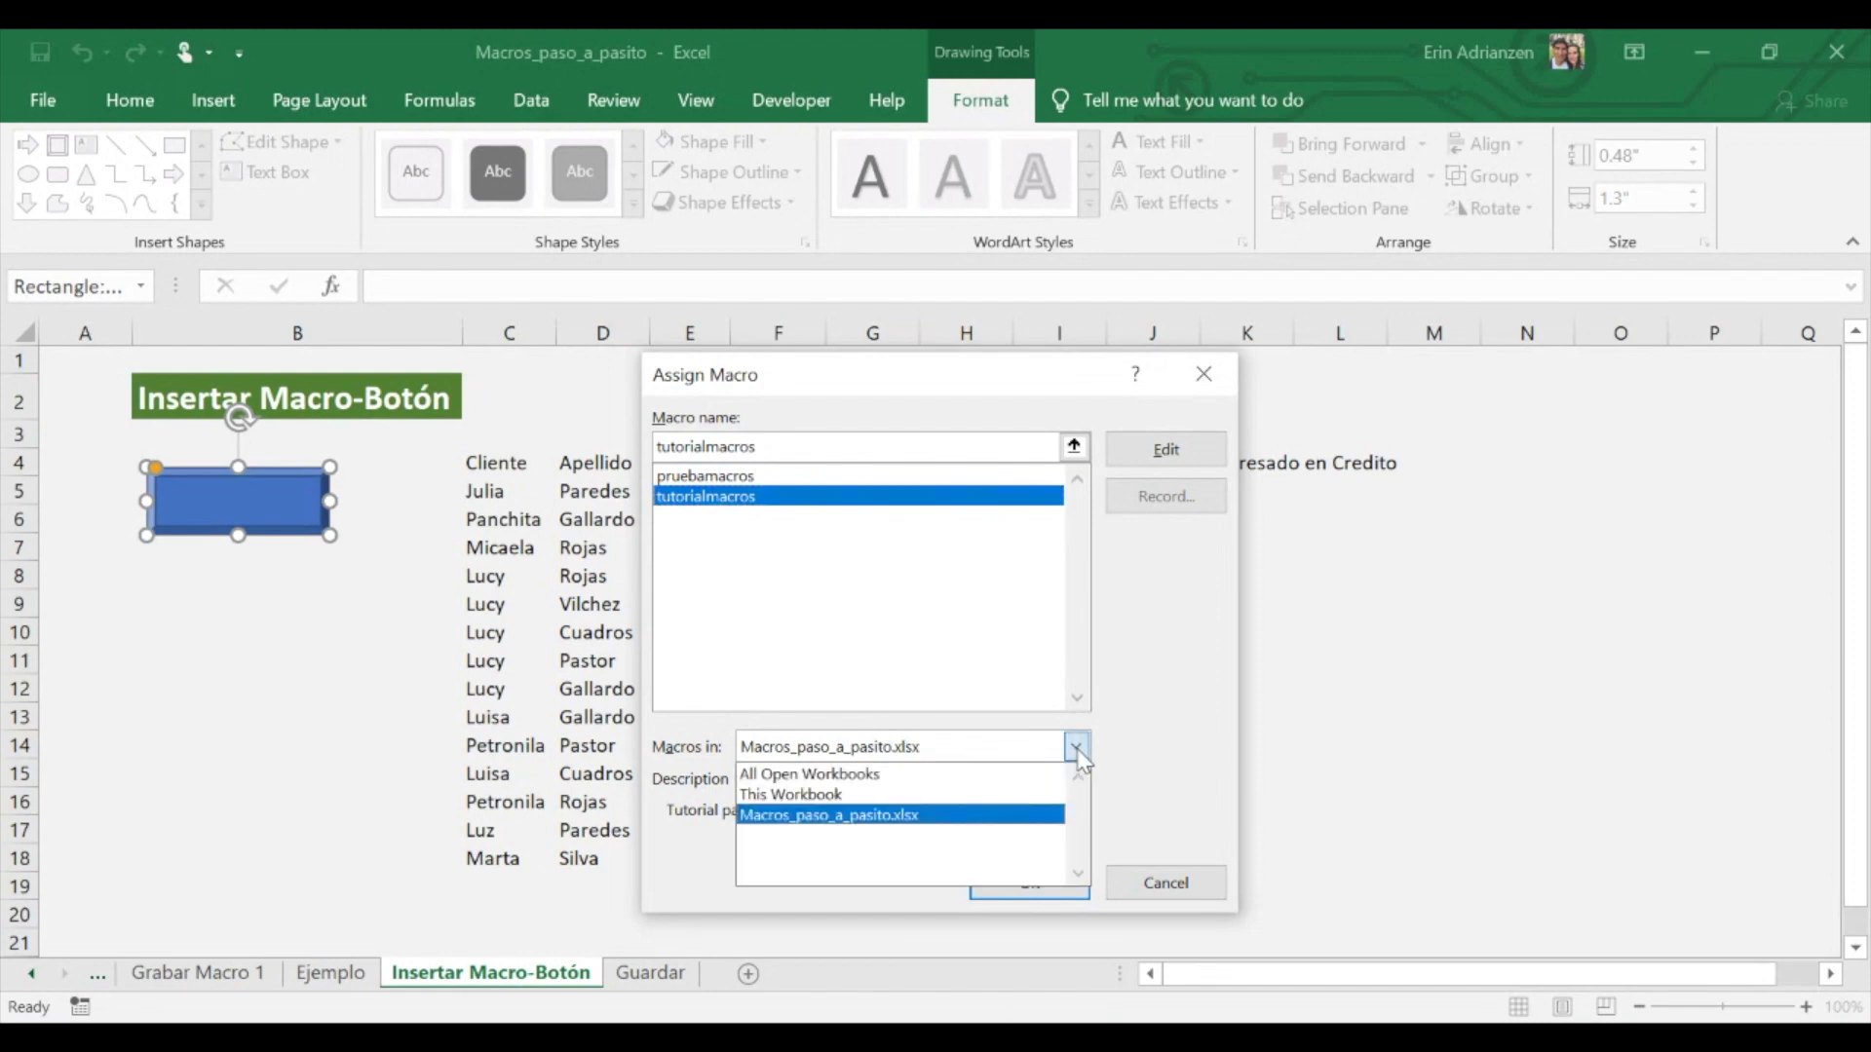
click(1076, 750)
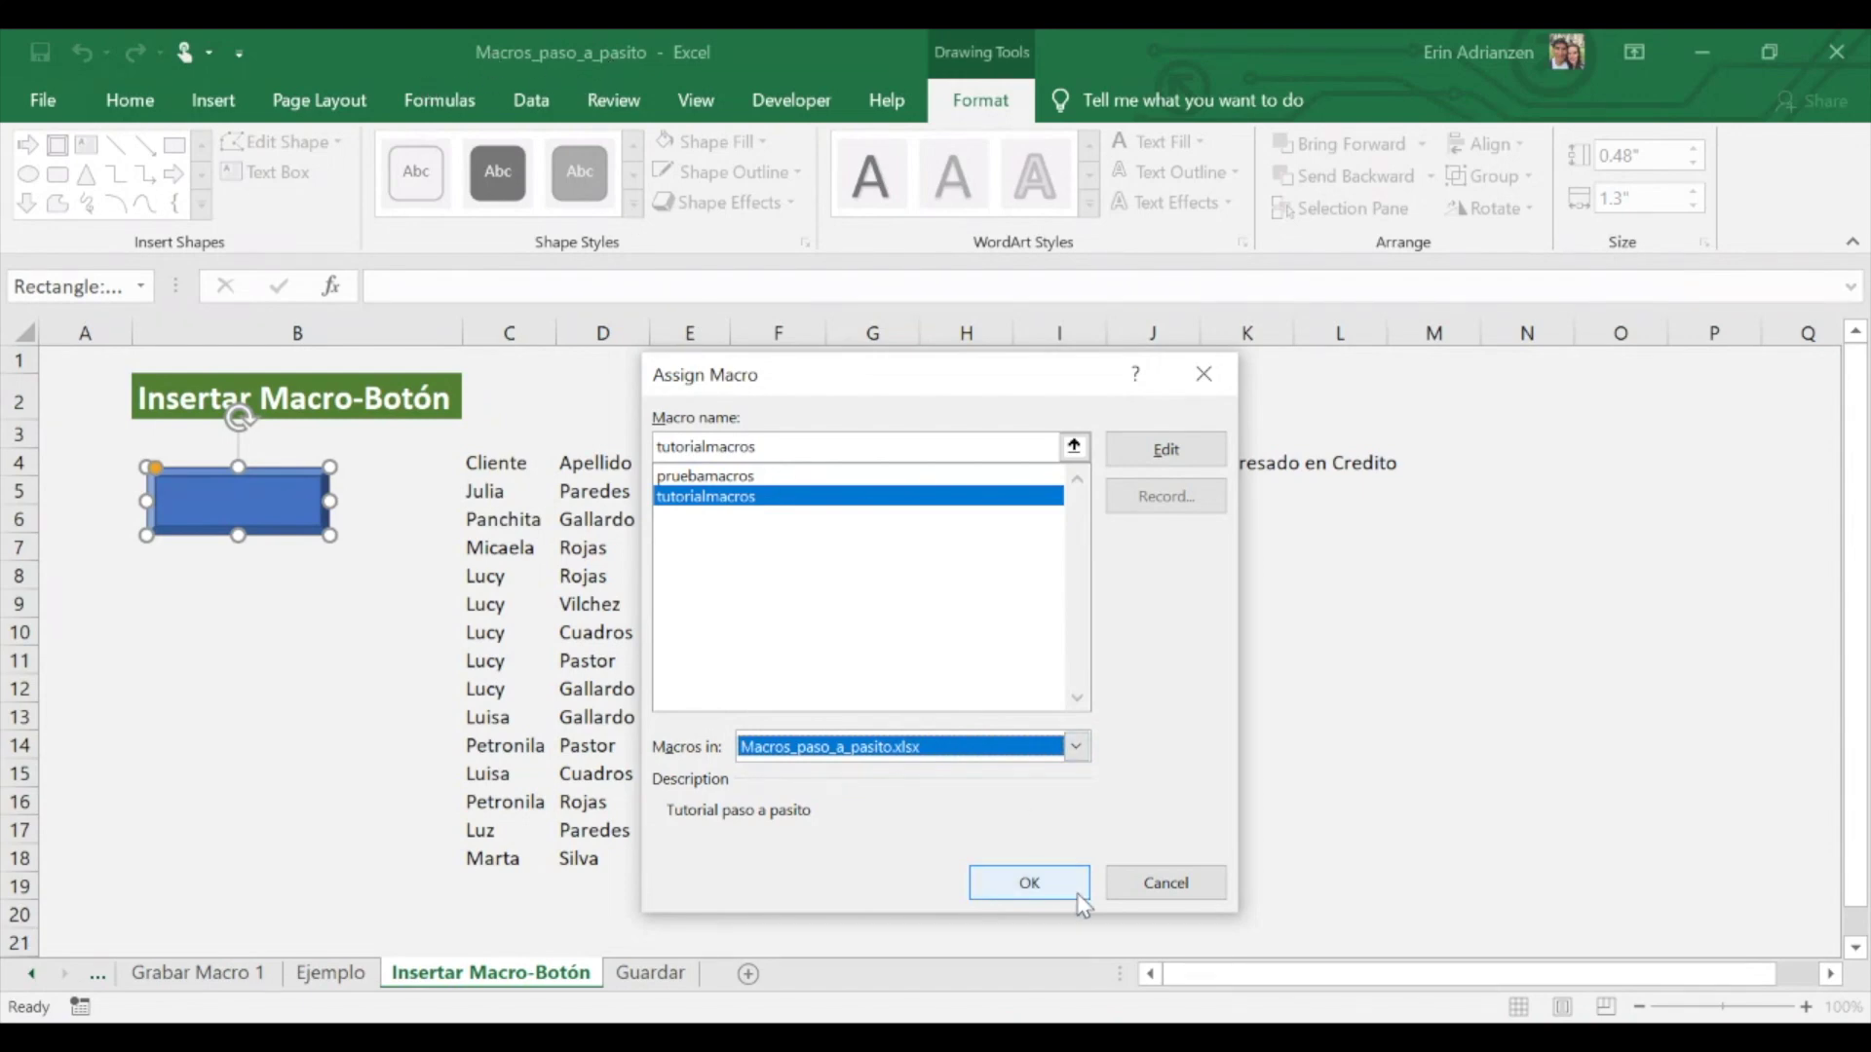
click(1032, 880)
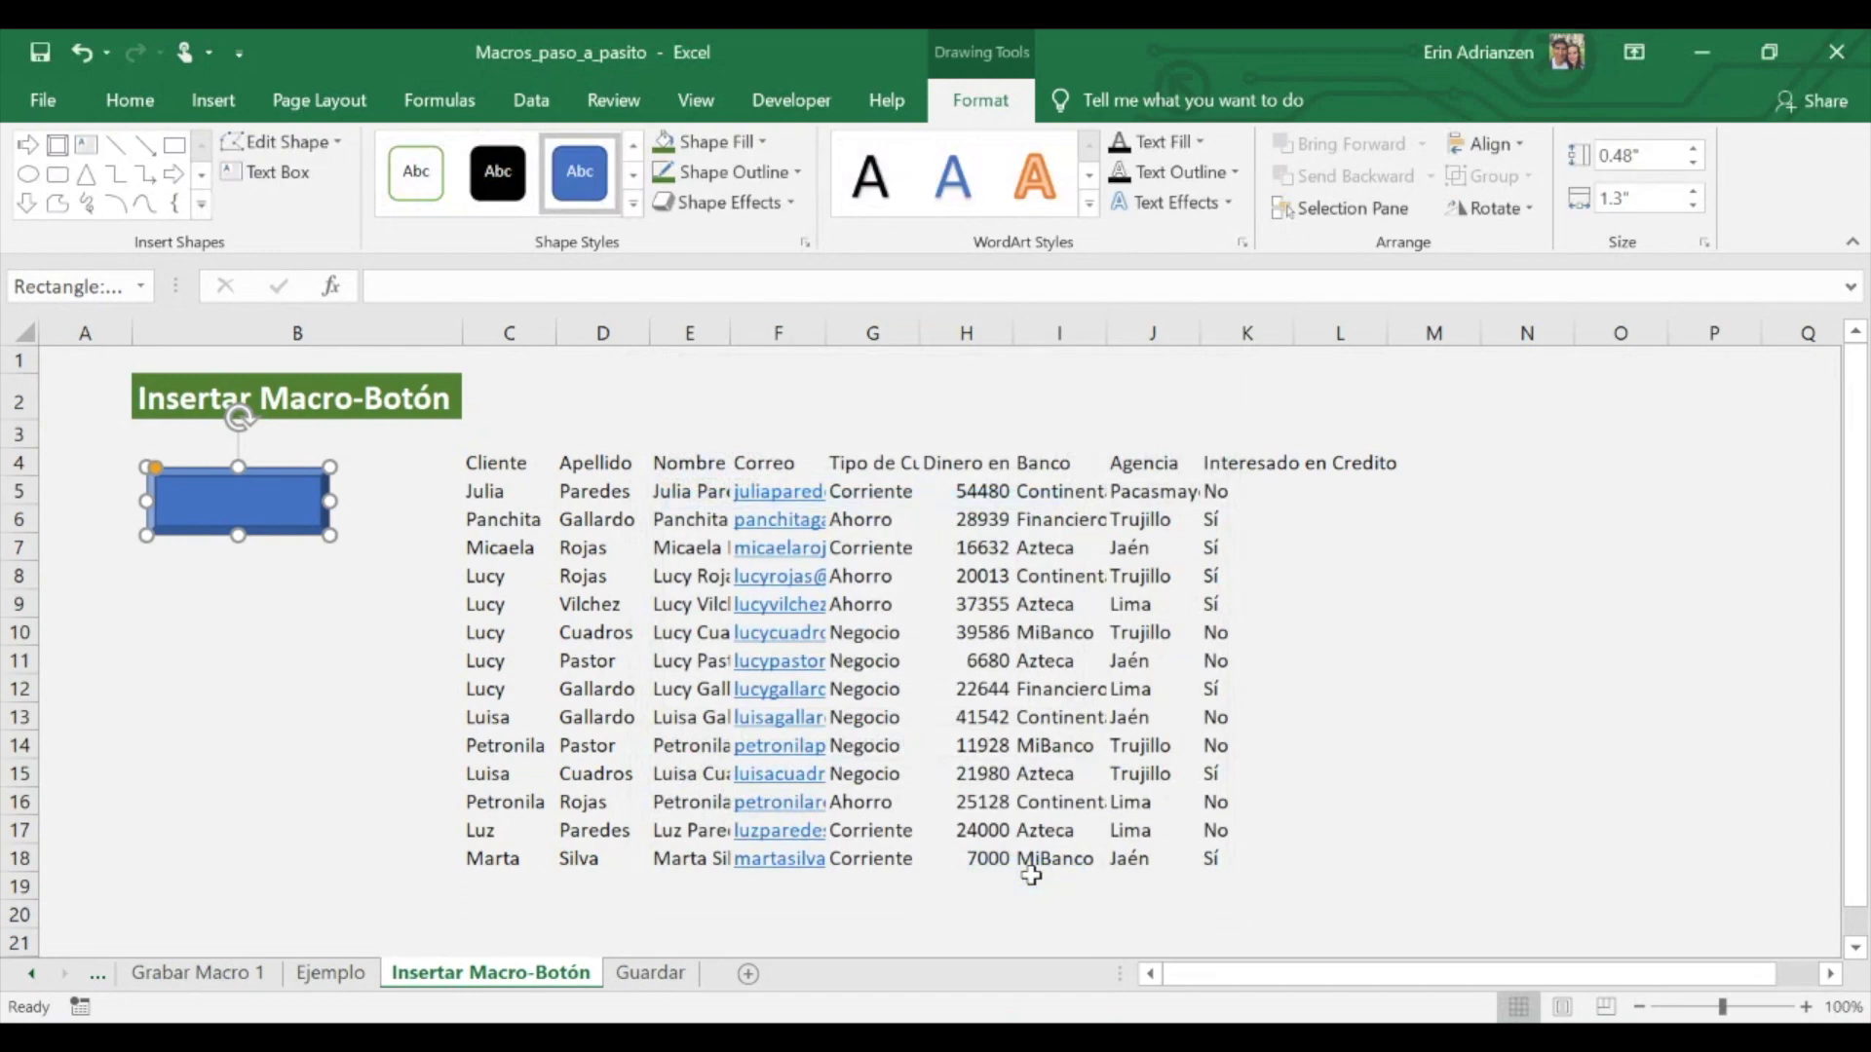
click(970, 575)
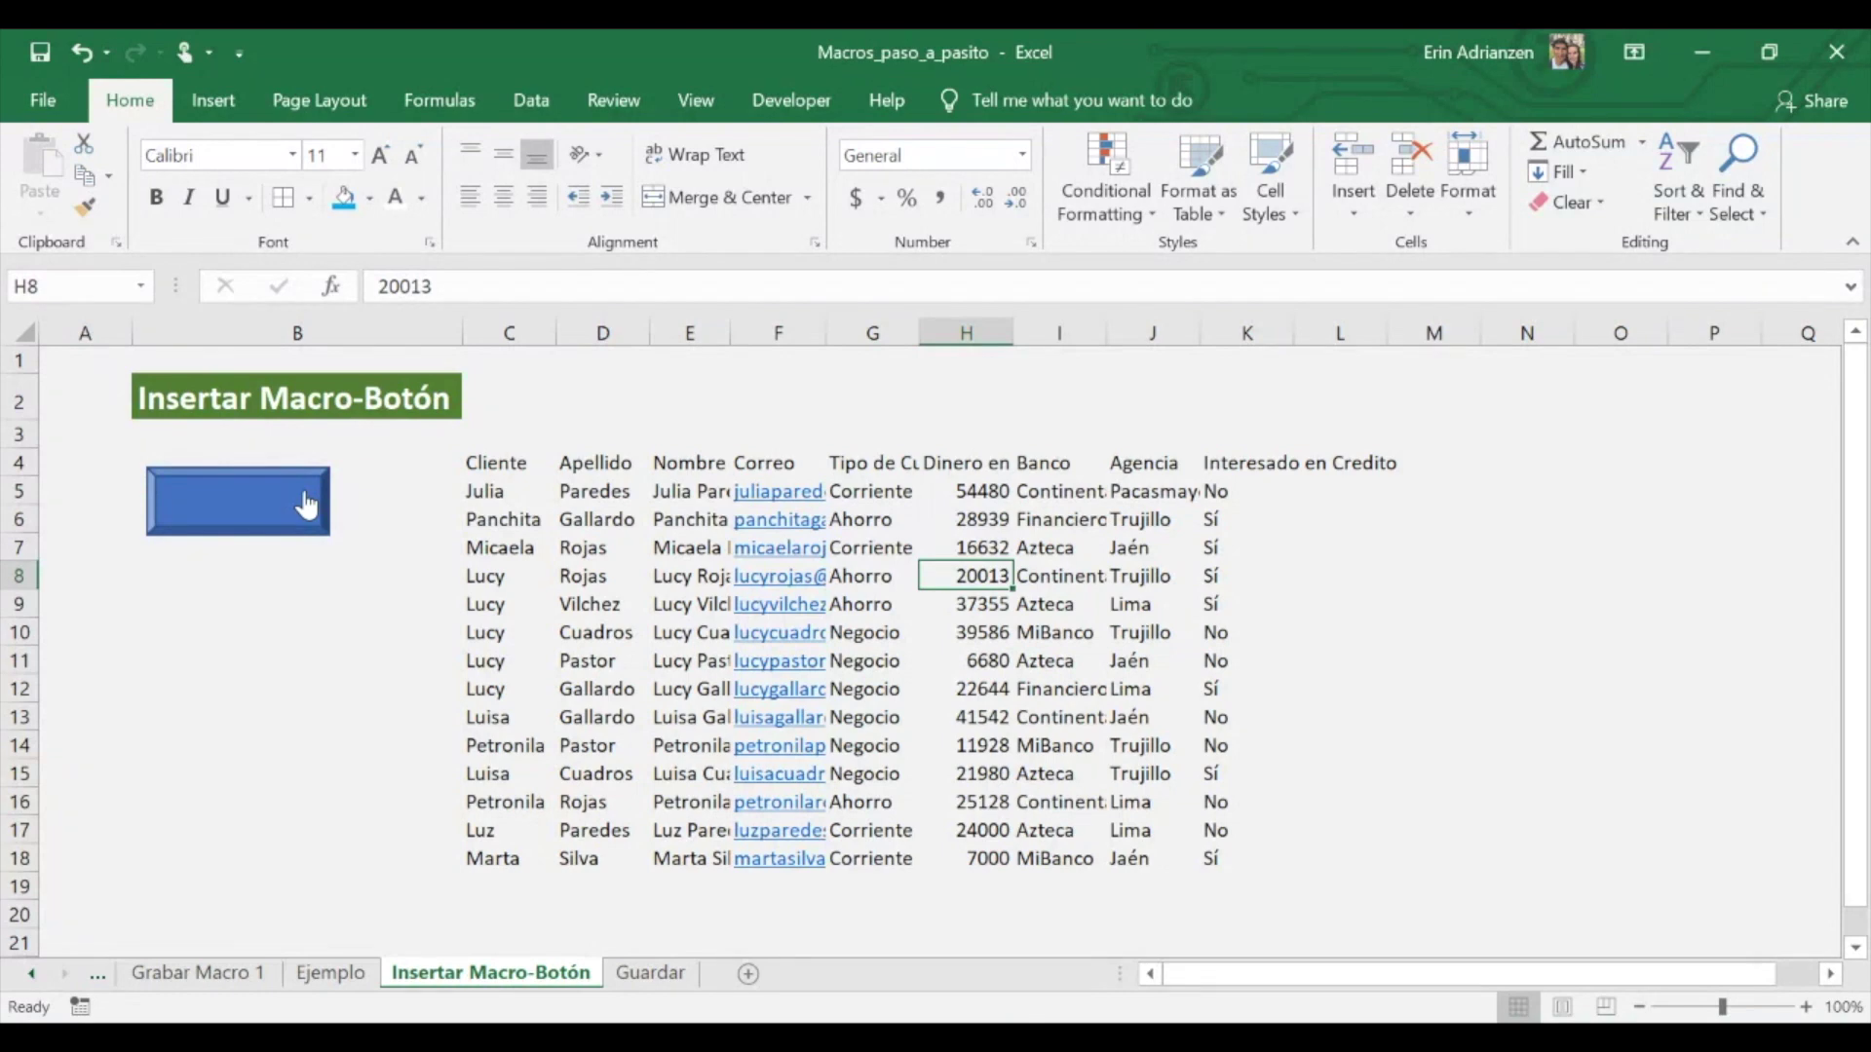
- Run the formatting macro from the rectangle button on the client table, then show the Guardar sheet
click(514, 466)
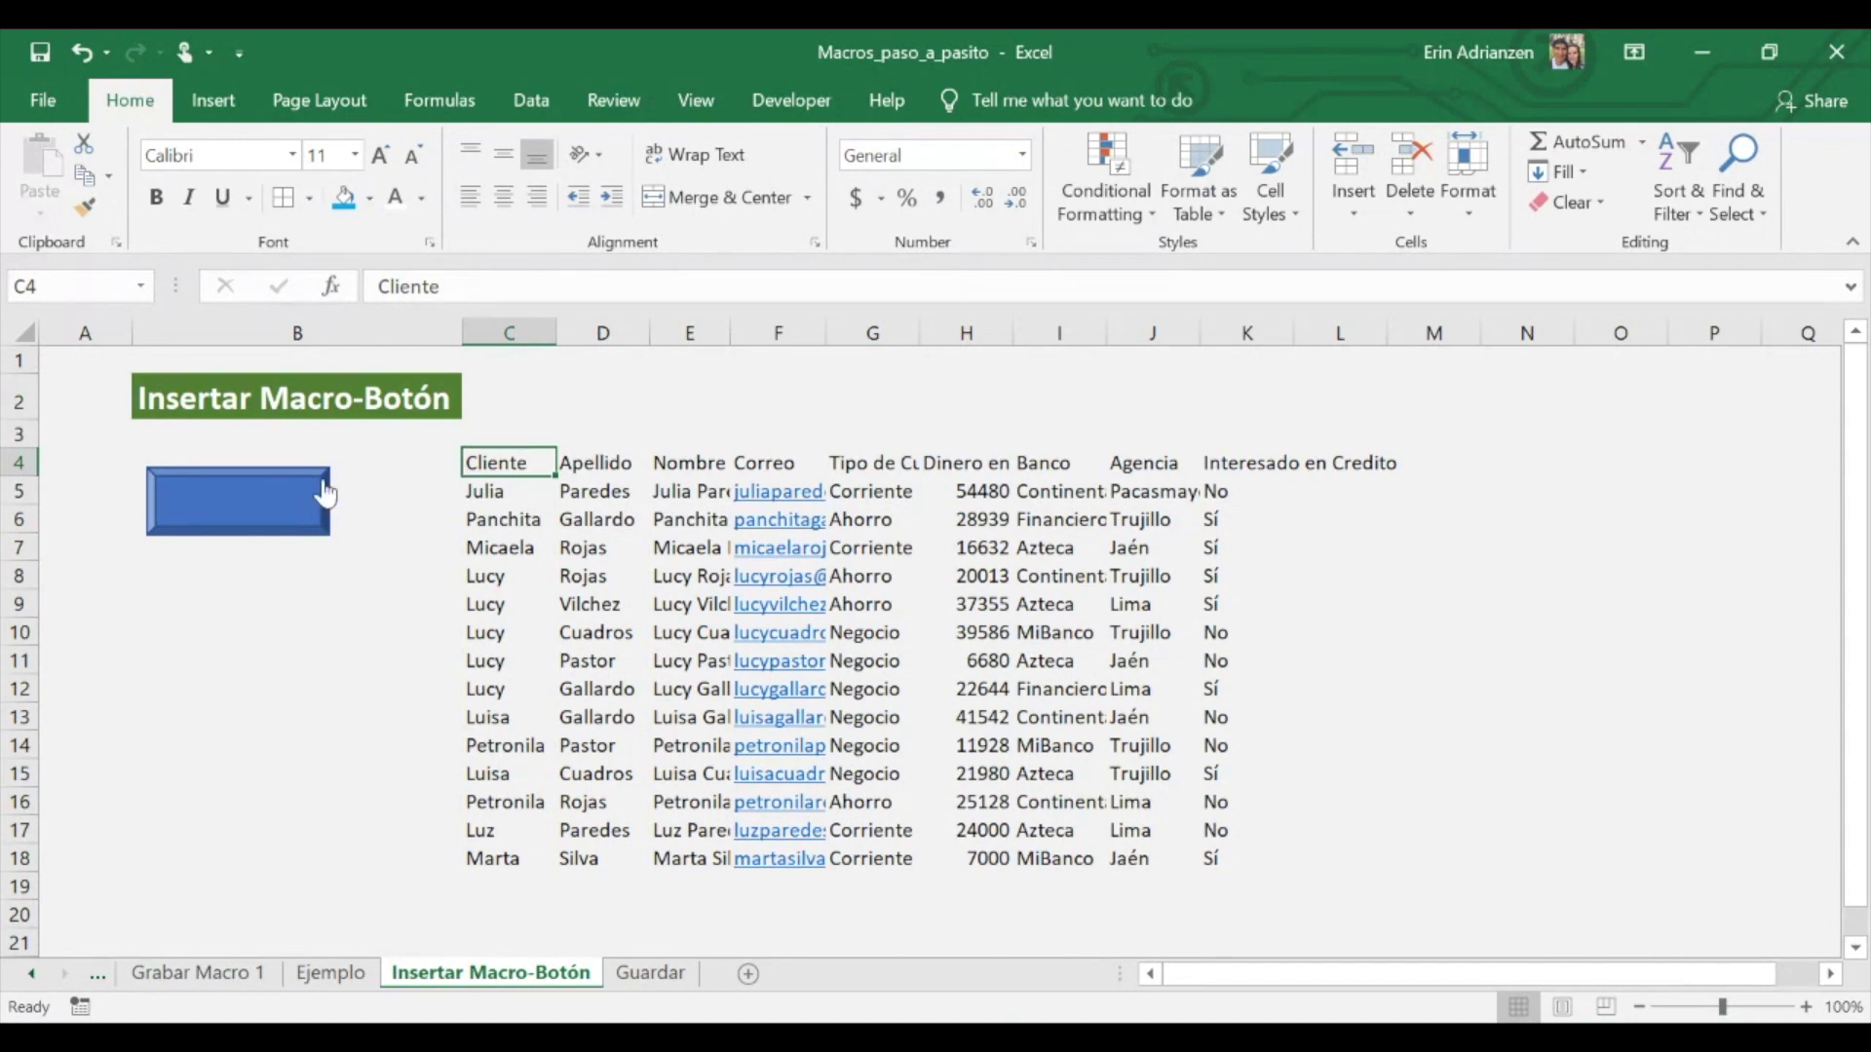
click(273, 503)
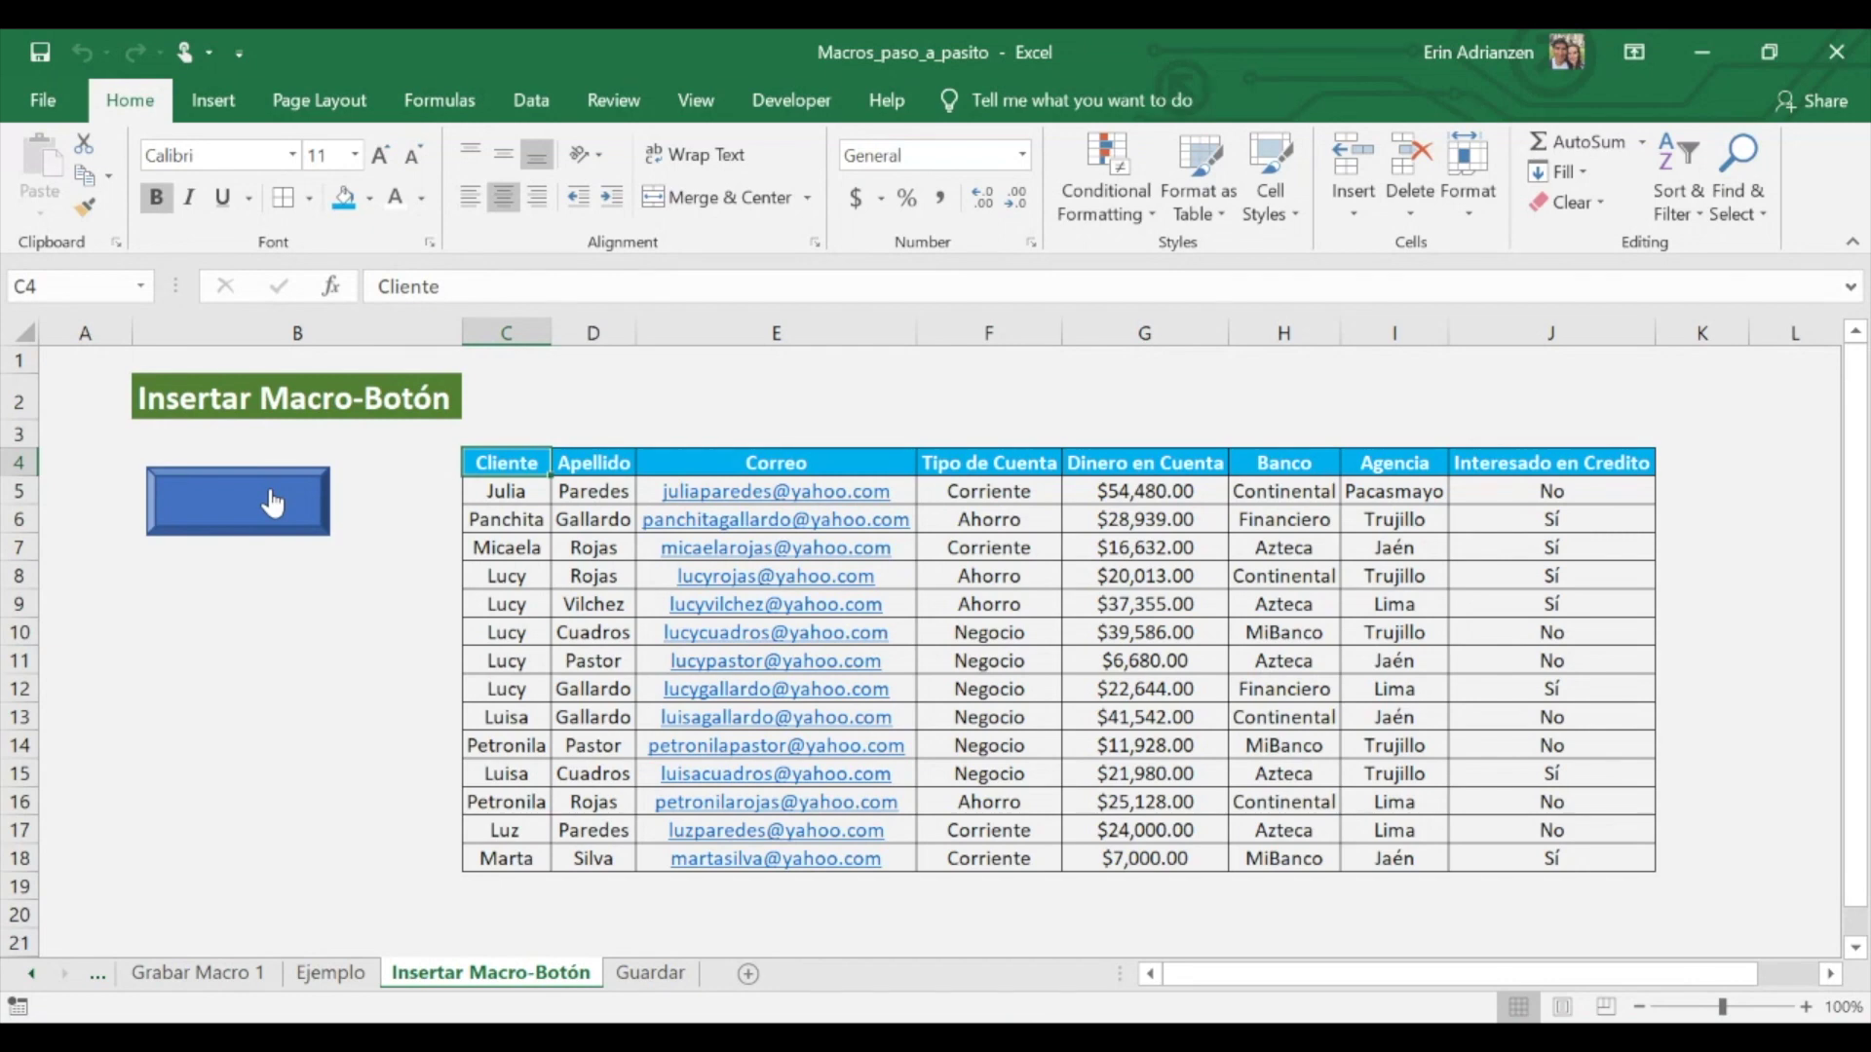
click(647, 973)
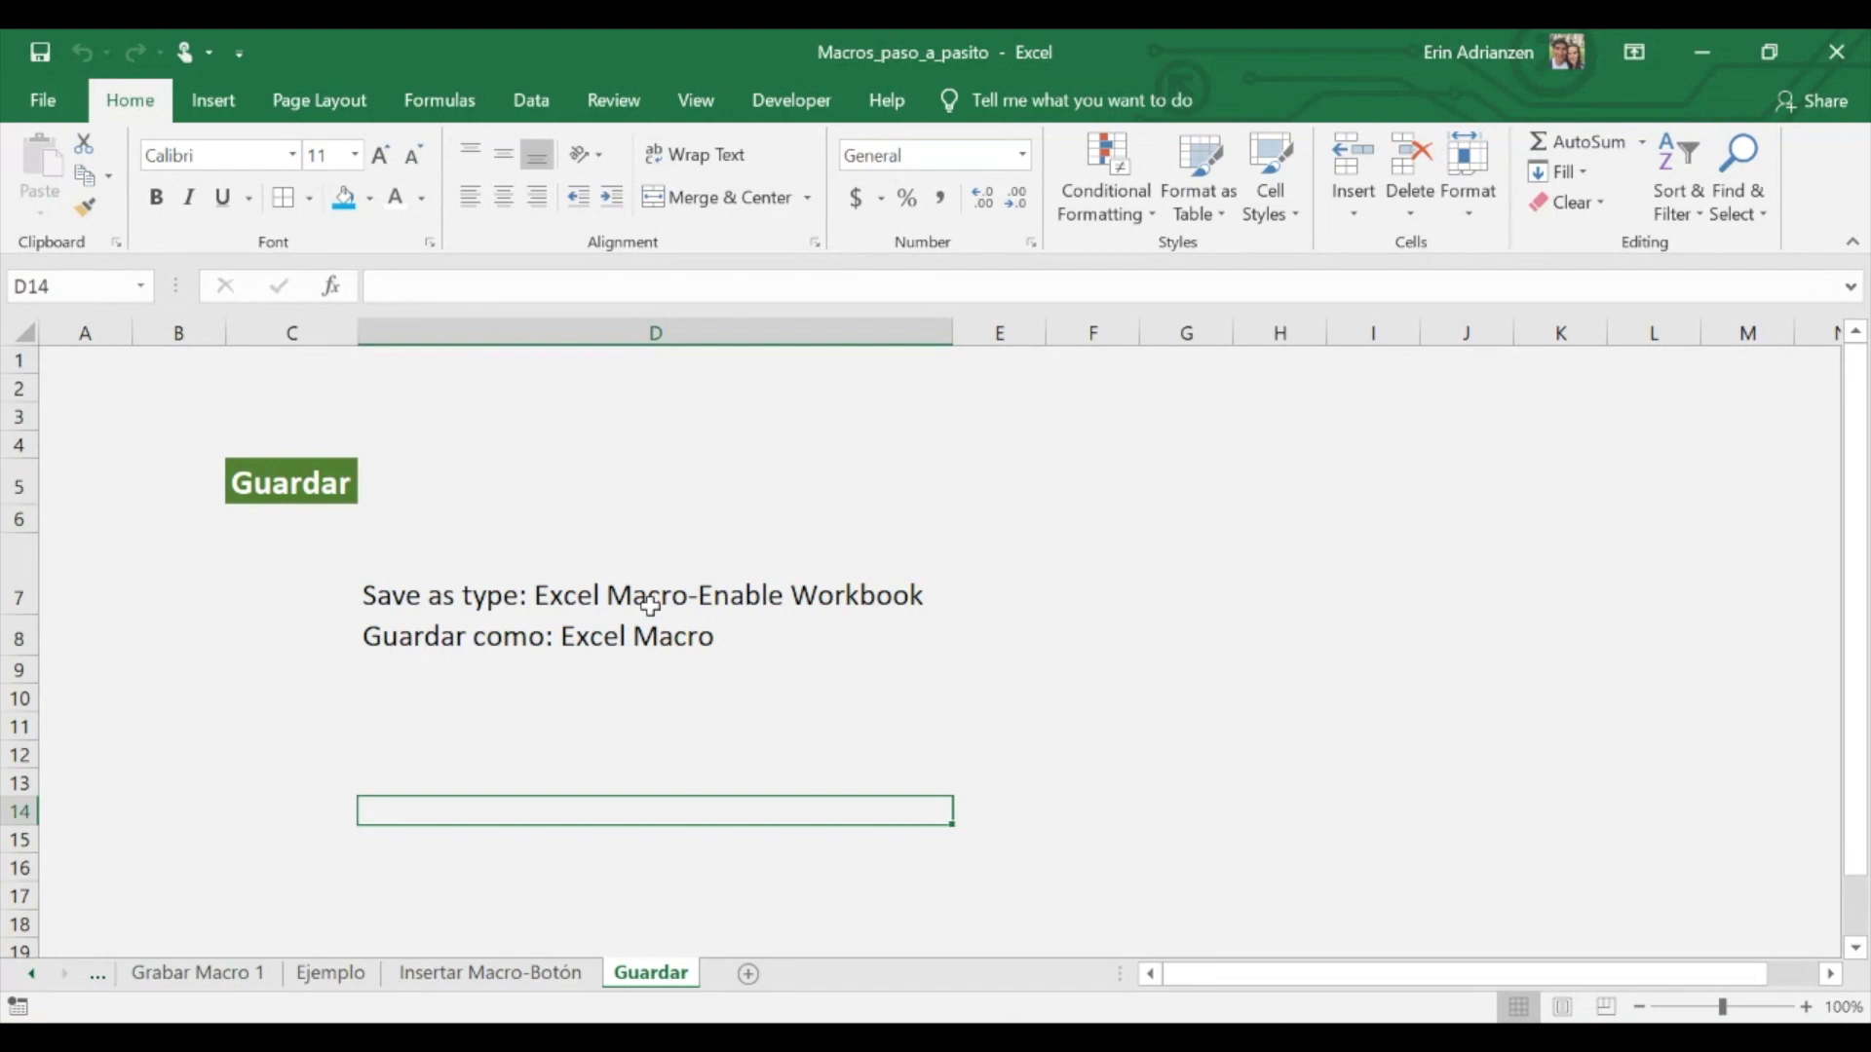
- Save Macros_paso_a_pasito as an Excel Macro-Enabled Workbook (.xlsm) in Video 12, replacing the earlier file
key(Up)
key(Up)
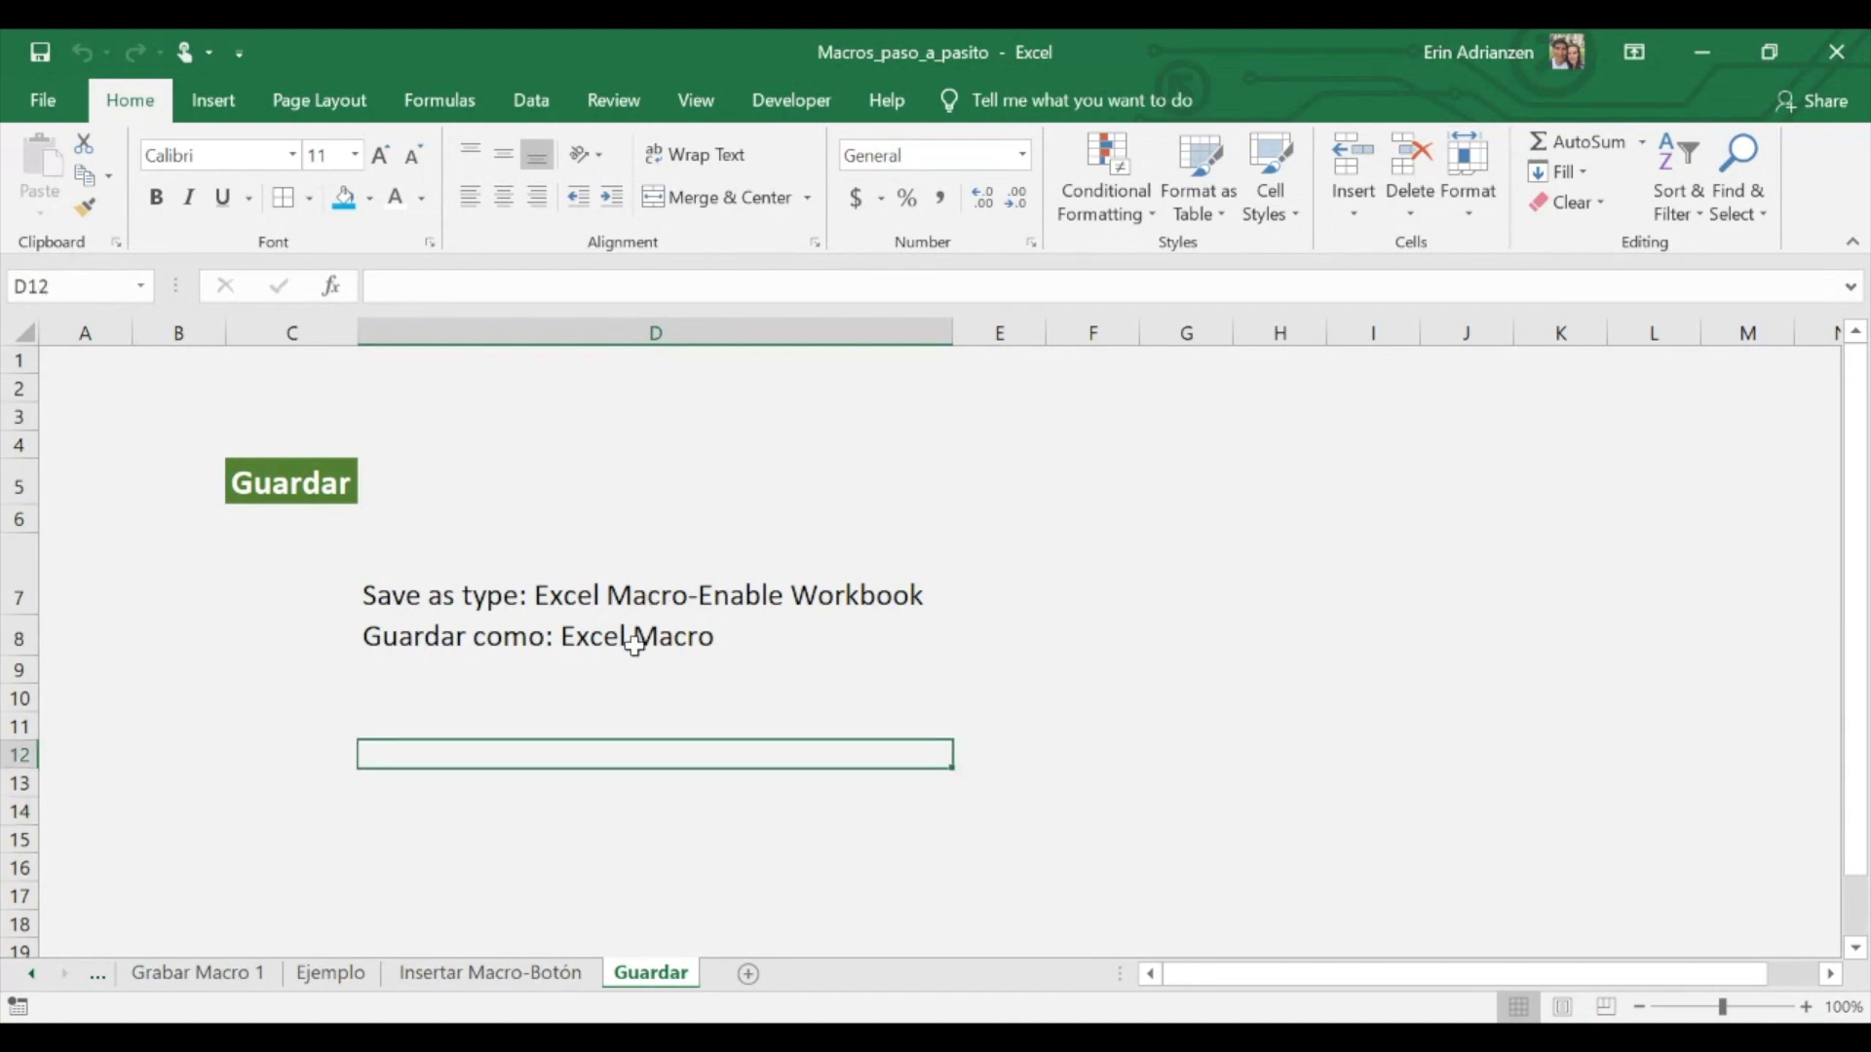
click(629, 638)
key(Down)
key(Down)
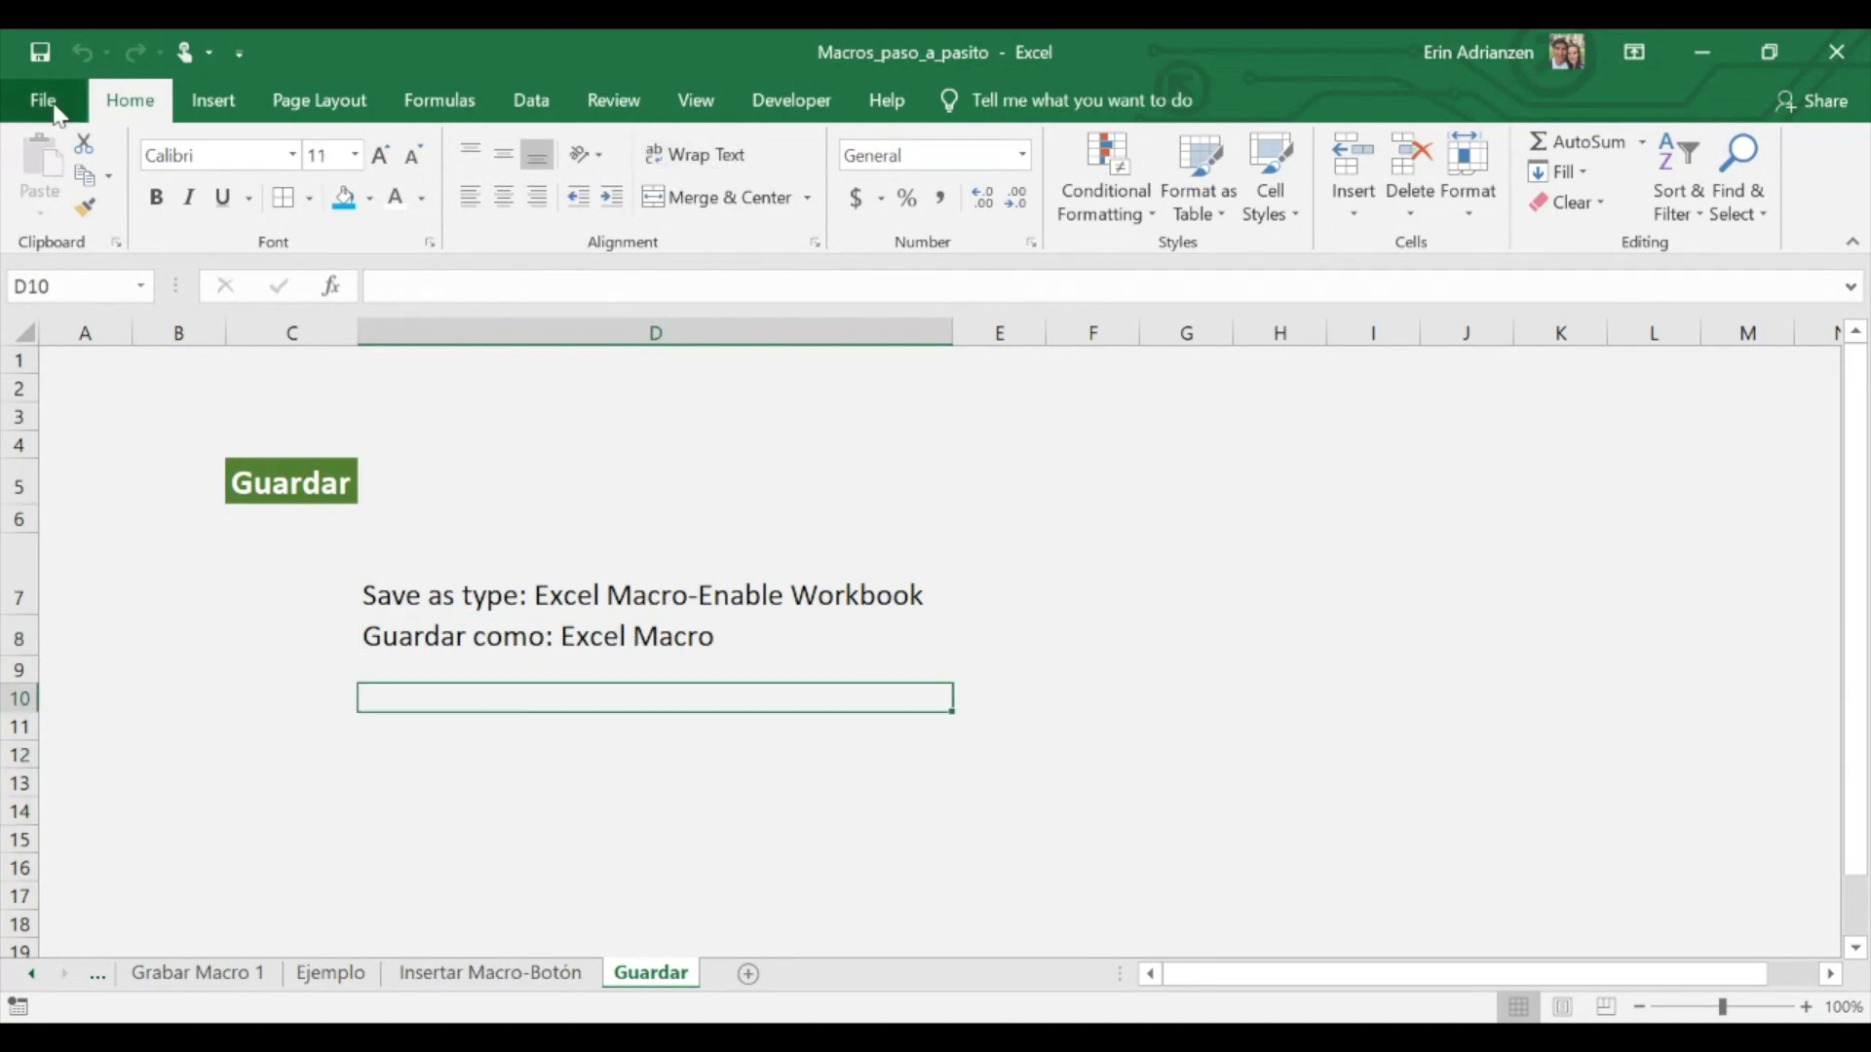
click(50, 103)
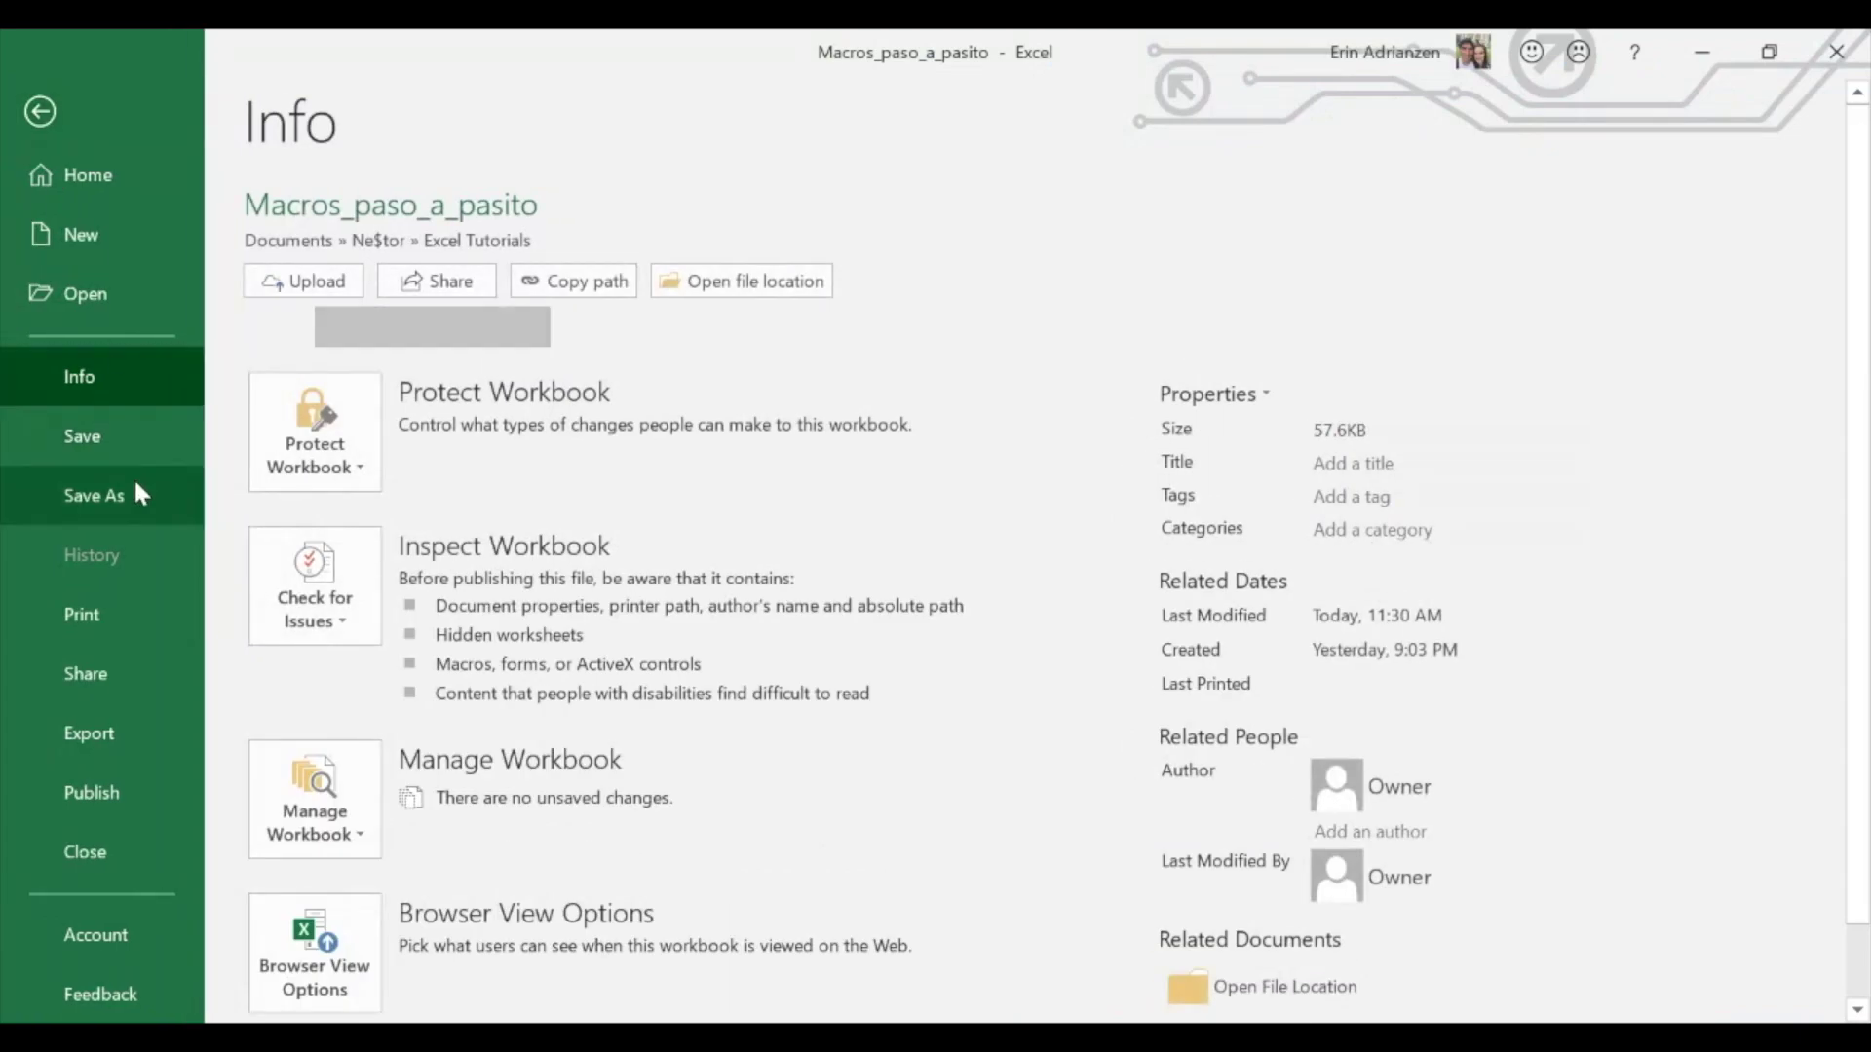
click(135, 492)
mouse_move(1263, 421)
click(943, 353)
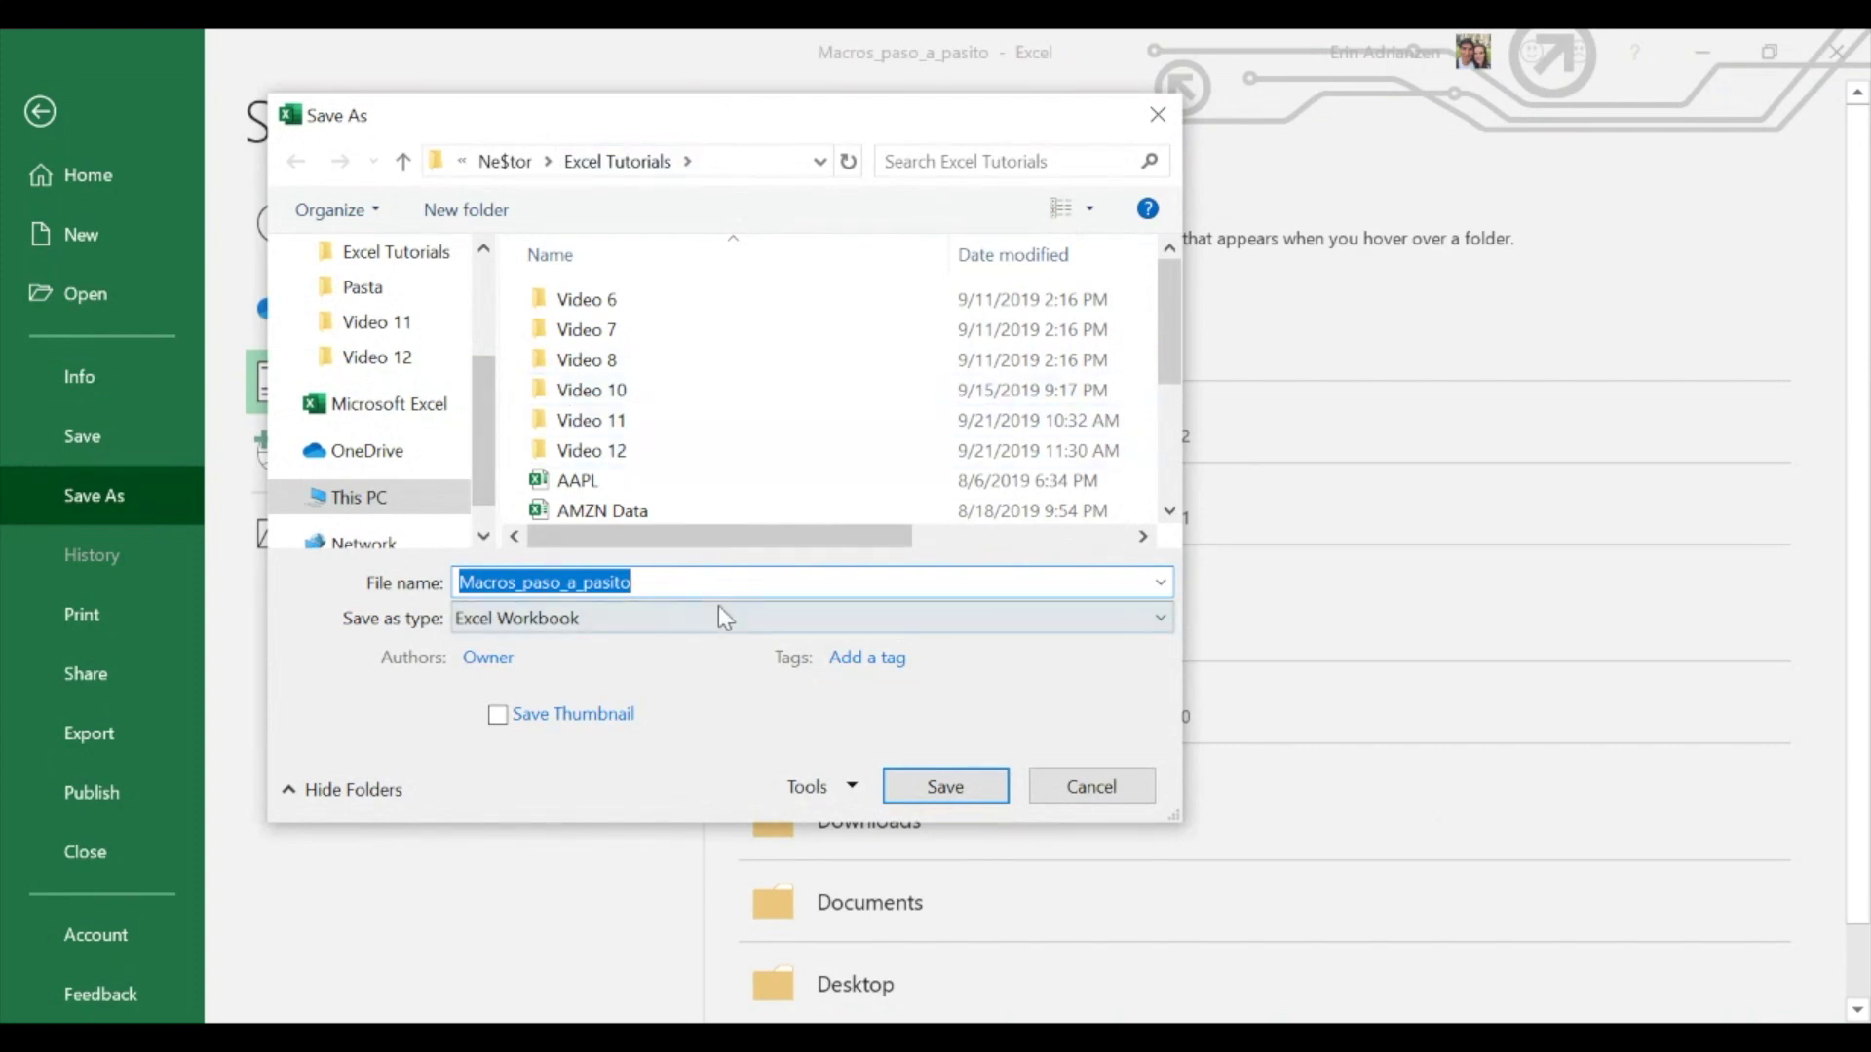
click(626, 624)
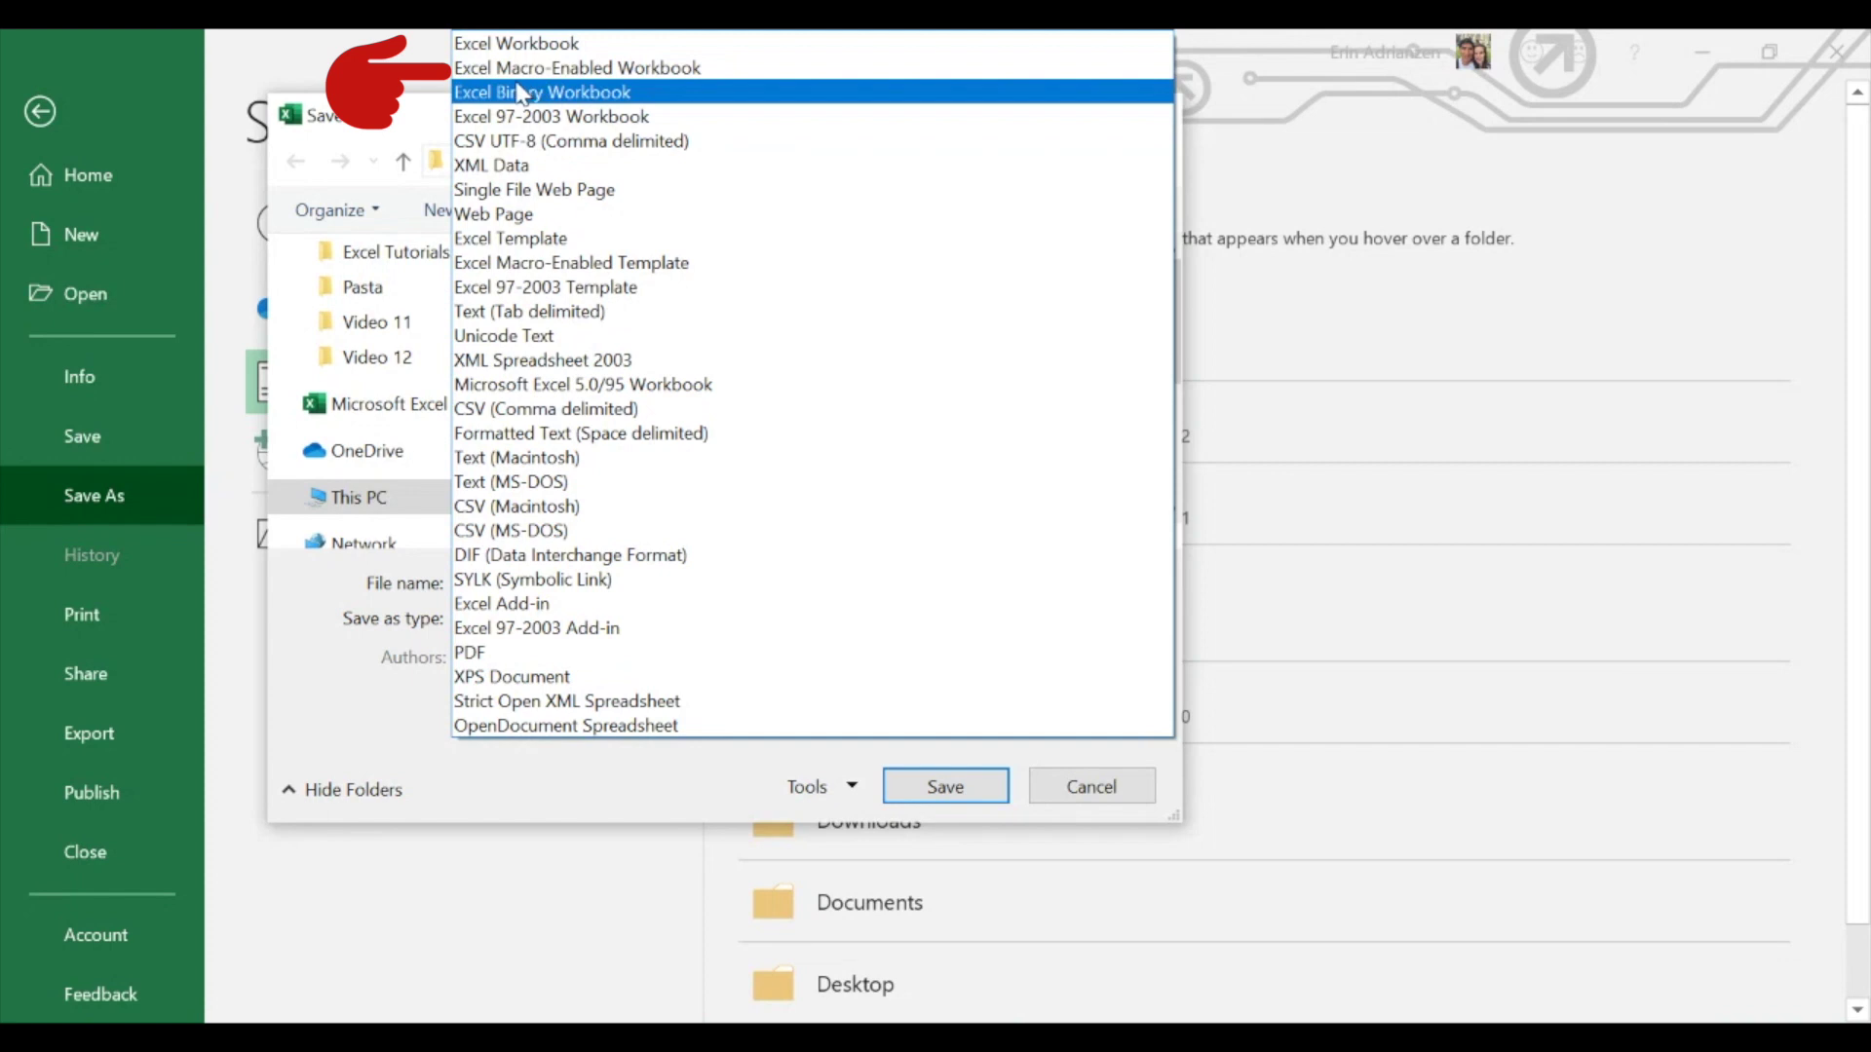
click(684, 74)
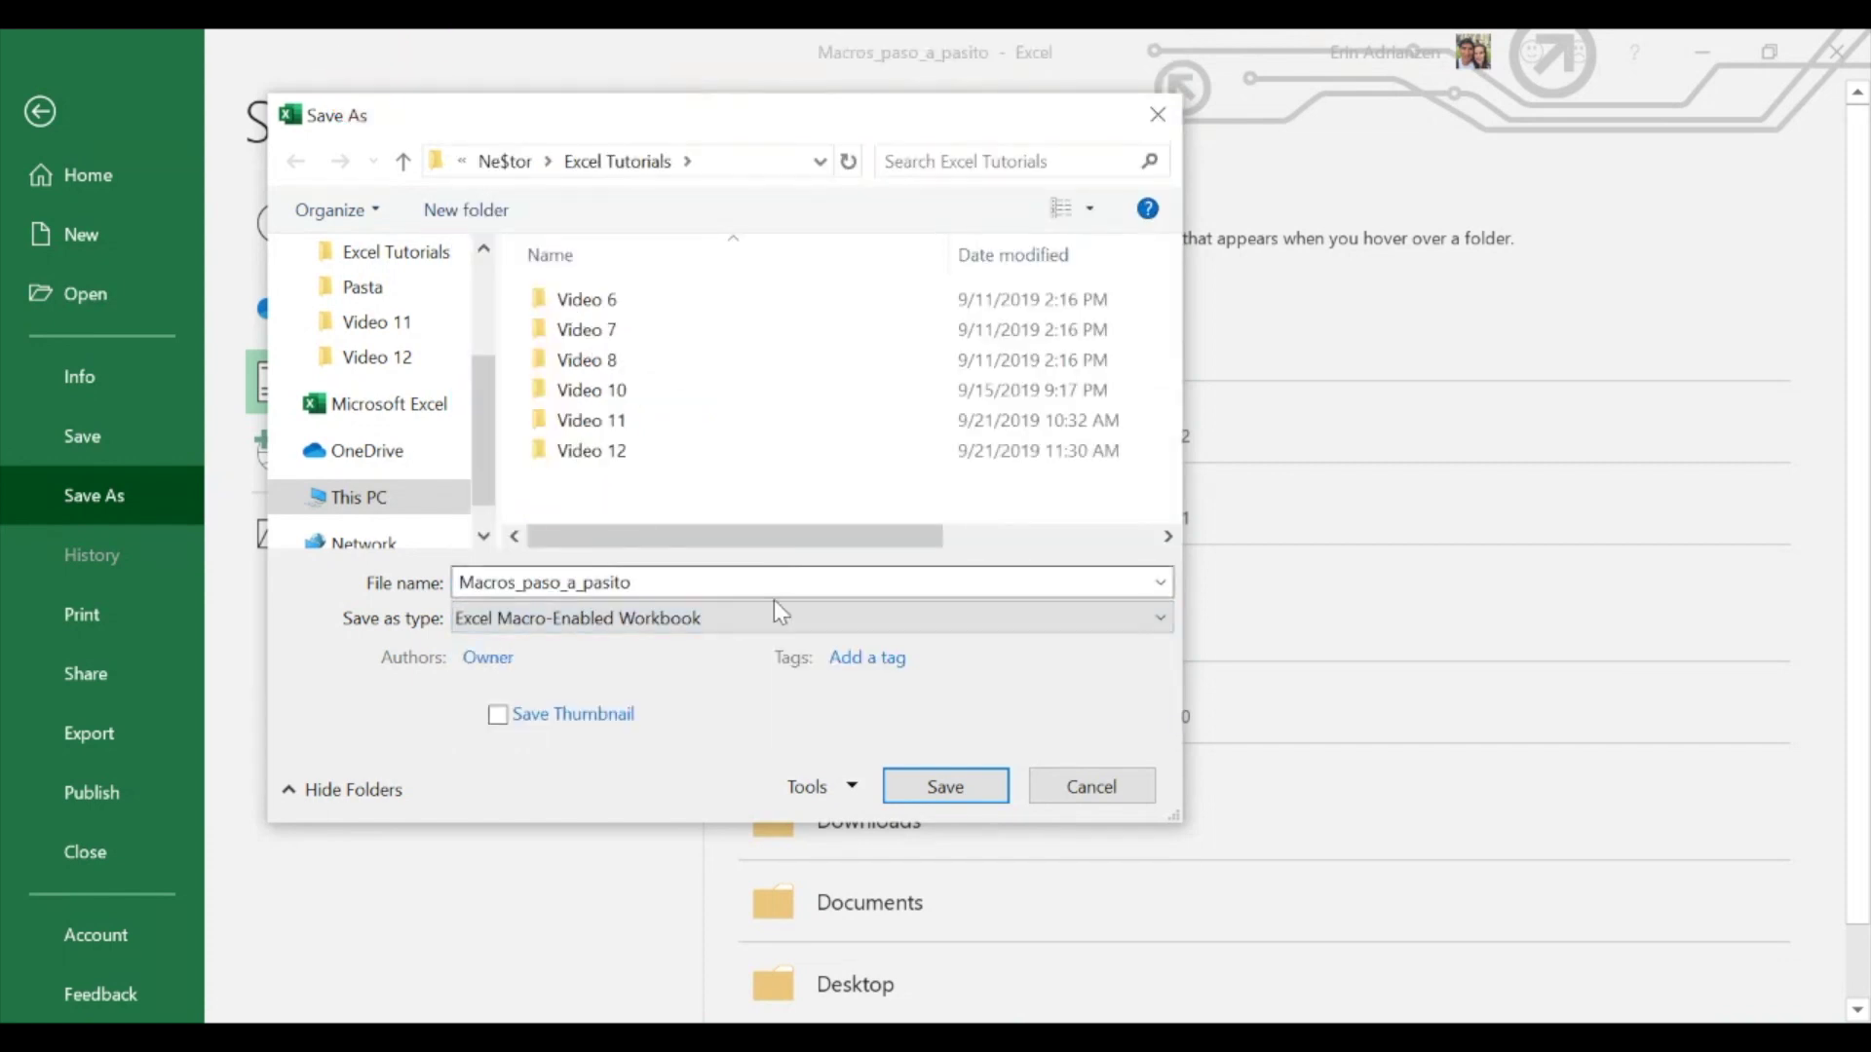
double_click(638, 456)
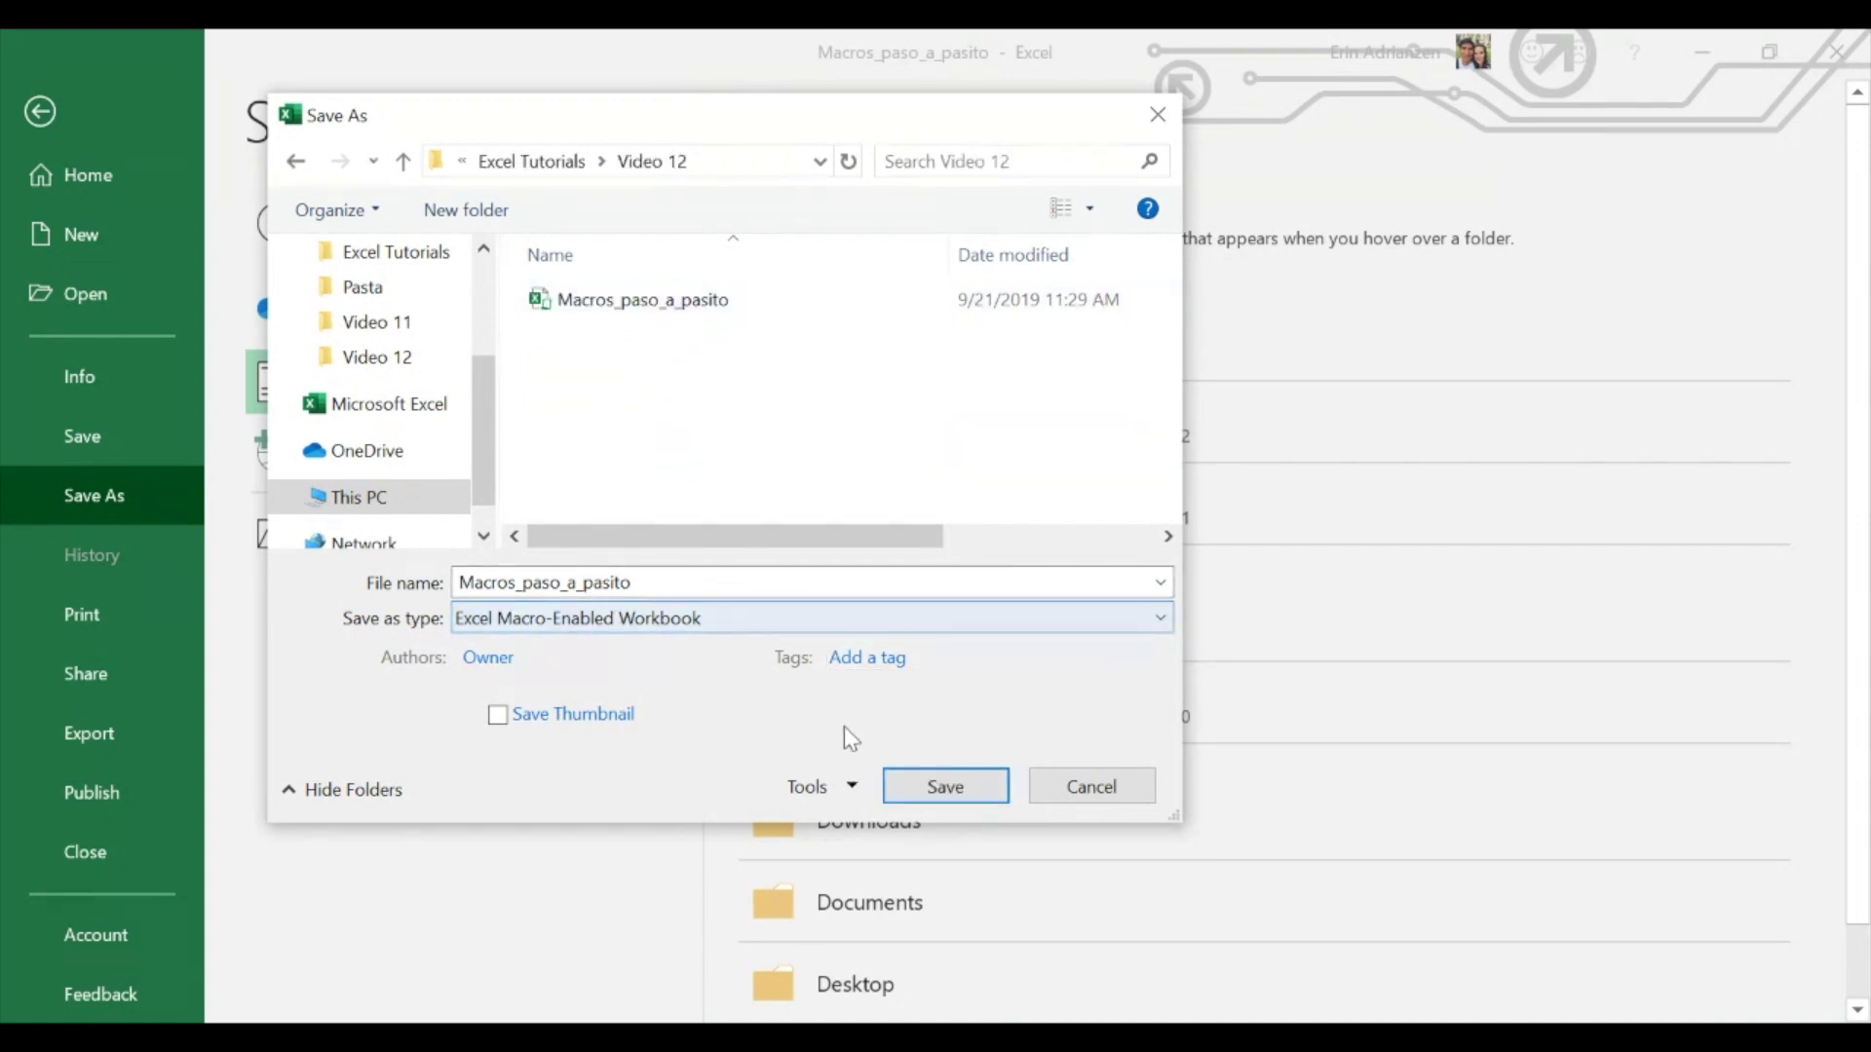
click(940, 787)
click(1018, 551)
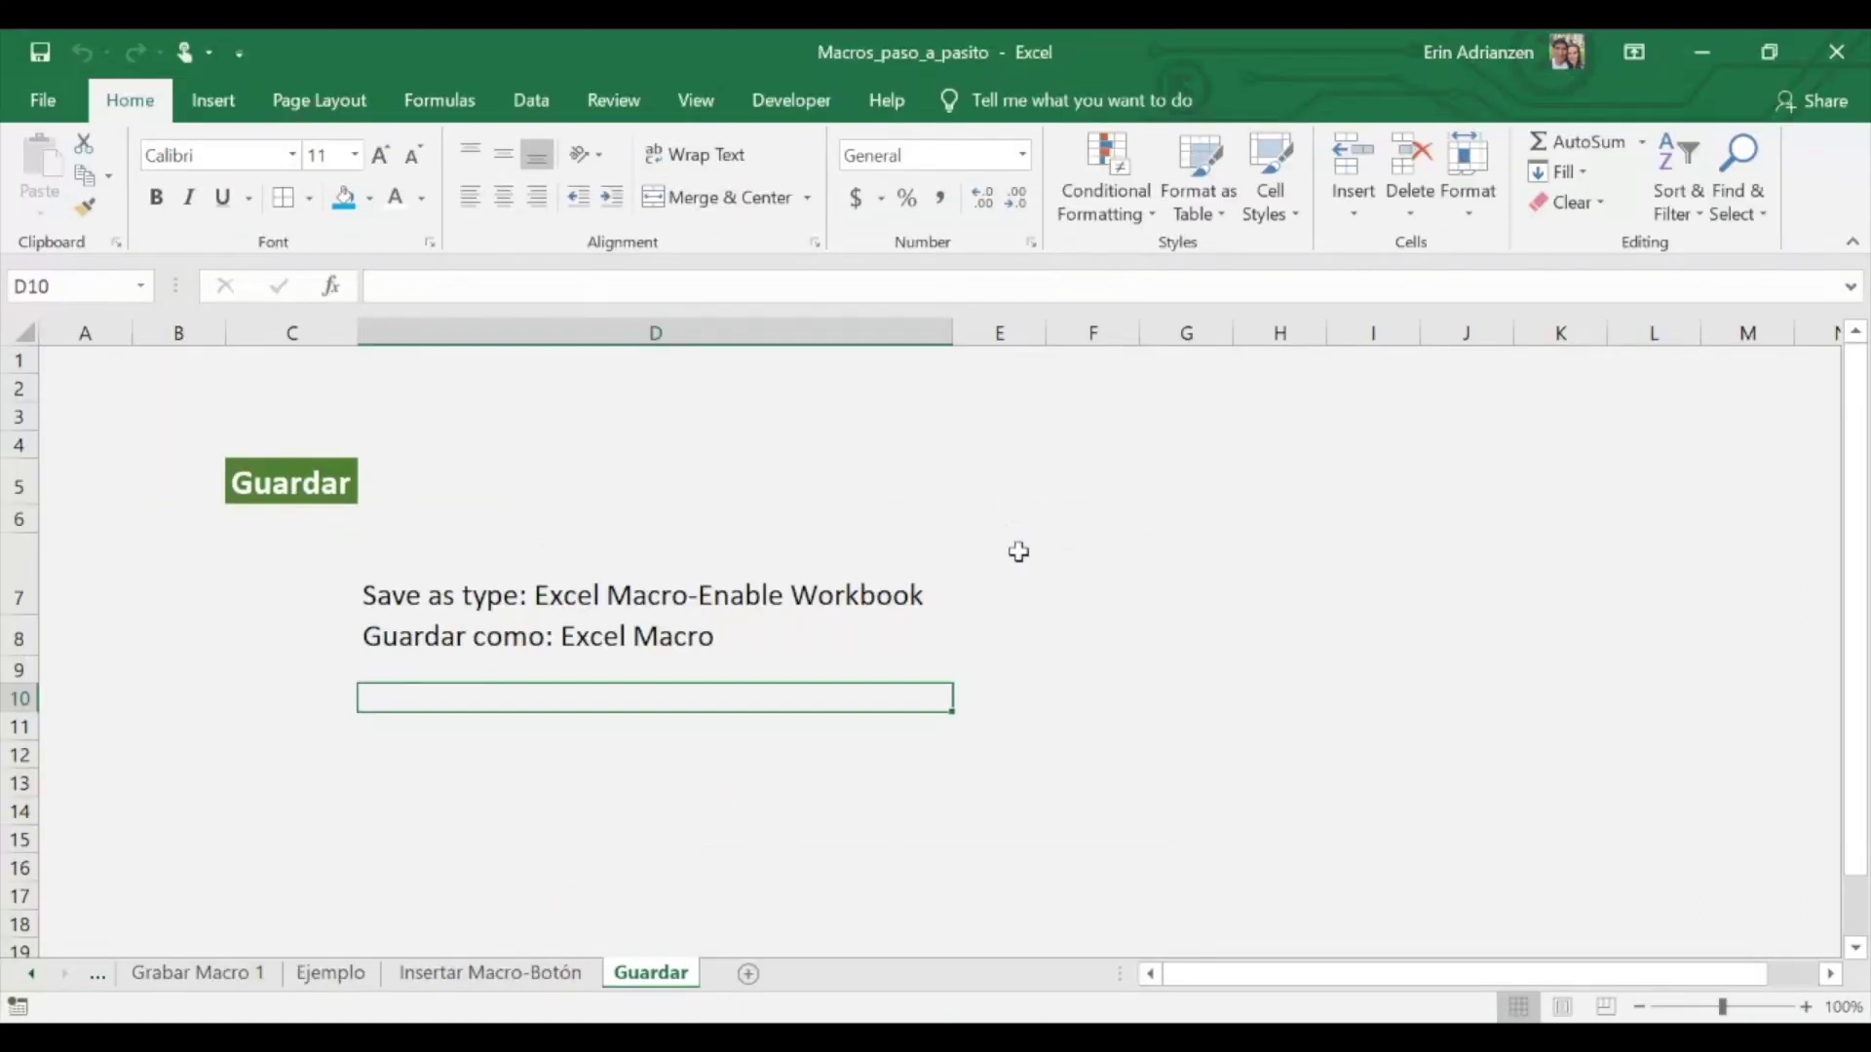